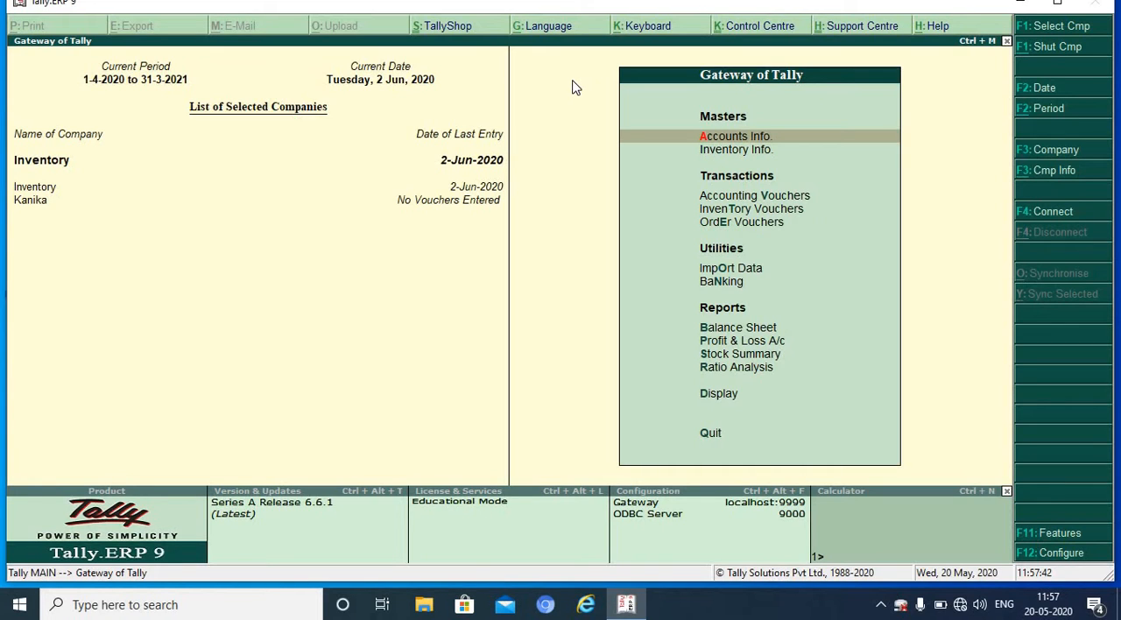
# Step: Enable multiple price levels in the inventory features of the Inventory company
pyautogui.press('F11')
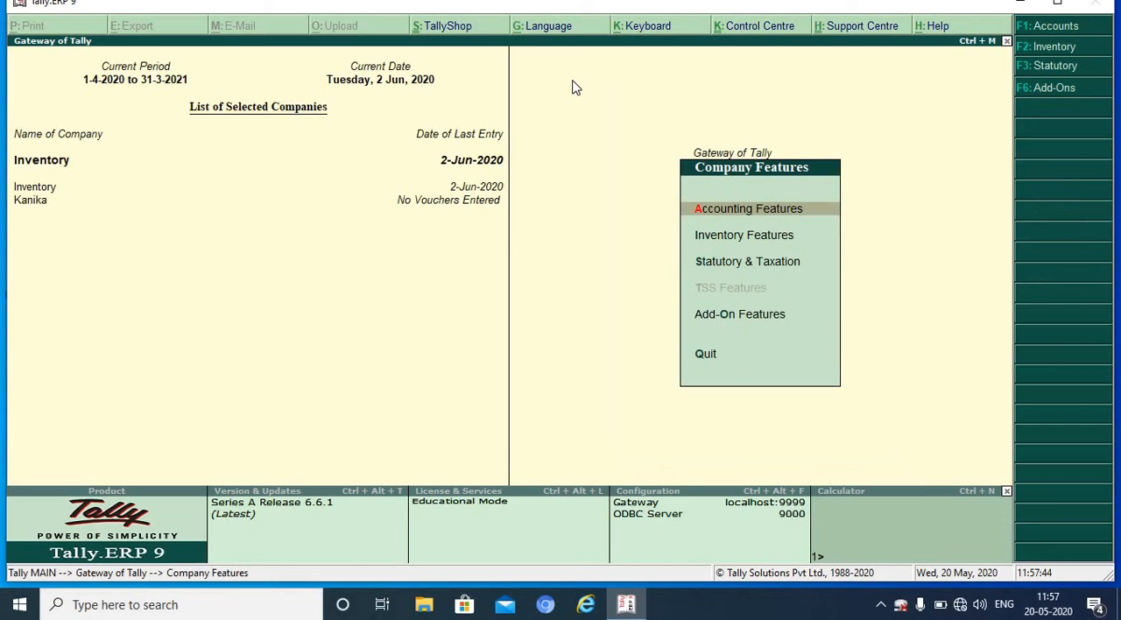
pyautogui.press('Down')
pyautogui.press('Return')
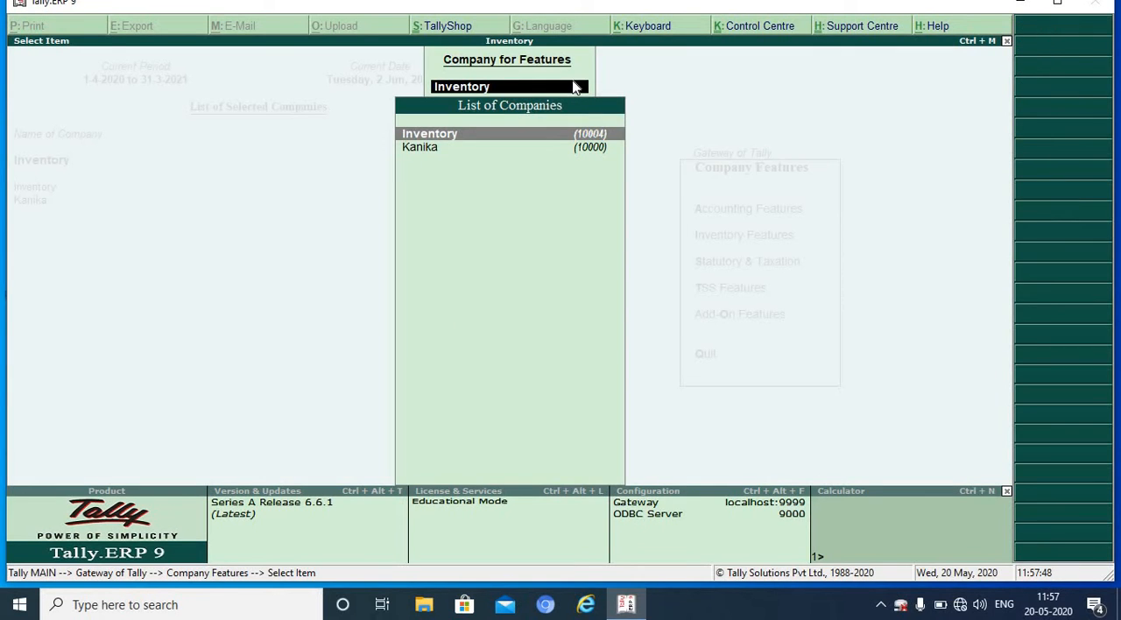
pyautogui.press('Return')
pyautogui.press('Return')
pyautogui.press('Return')
pyautogui.press('Return')
pyautogui.press('Return')
pyautogui.press('Return')
pyautogui.press('Return')
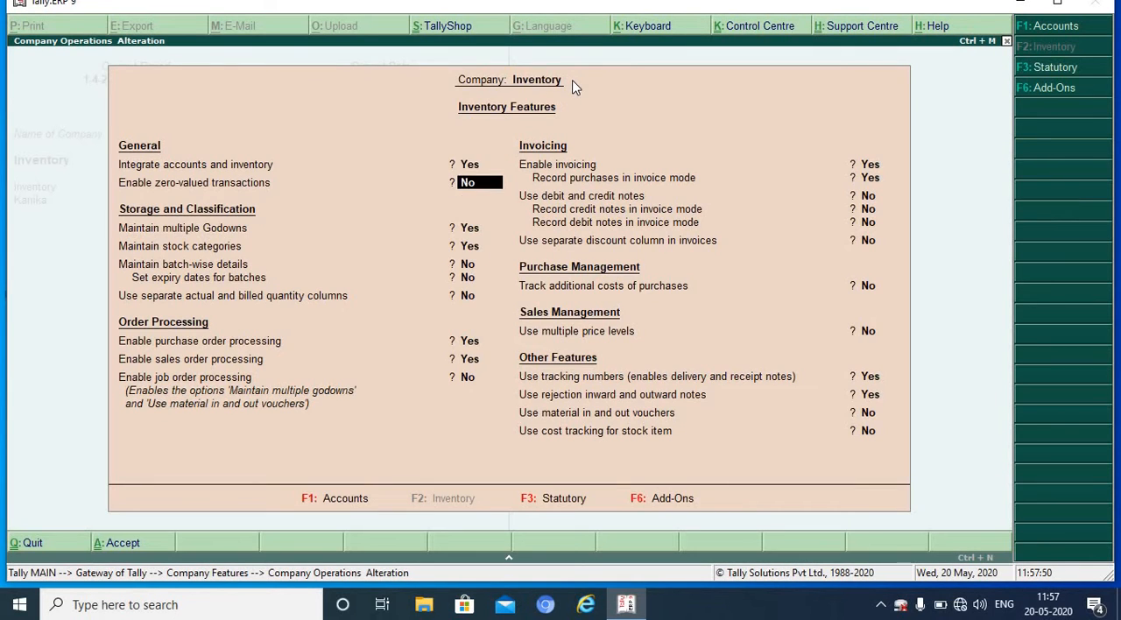
pyautogui.press('Return')
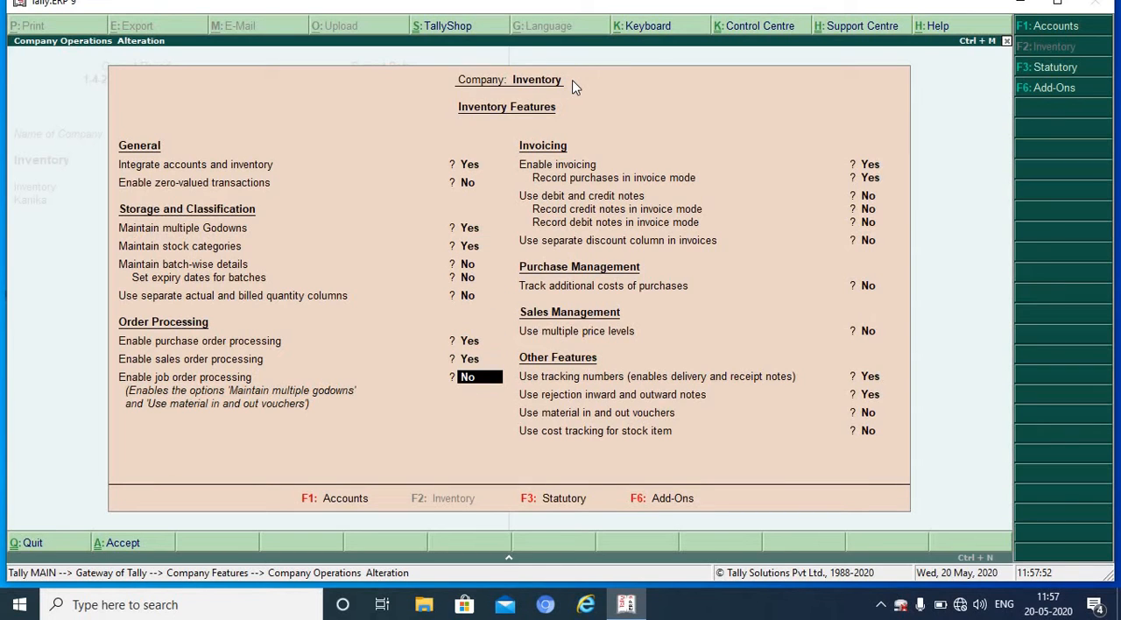
pyautogui.press('Return')
pyautogui.press('Return')
pyautogui.press('Return')
pyautogui.press('Return')
pyautogui.press('Return')
pyautogui.press('Return')
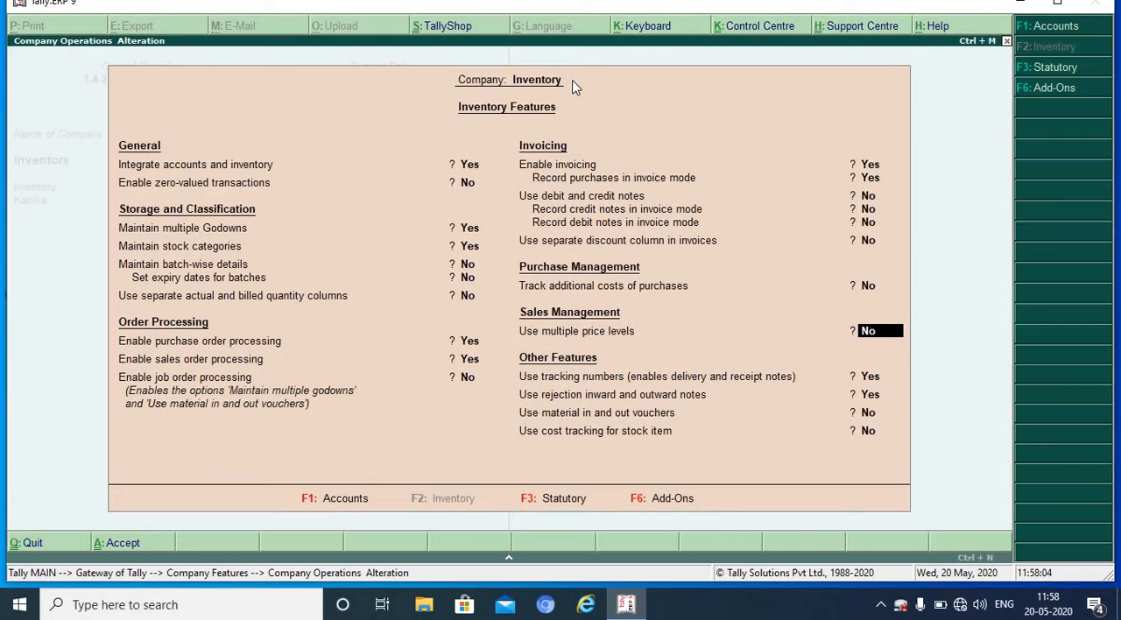
pyautogui.write('y')
pyautogui.press('Return')
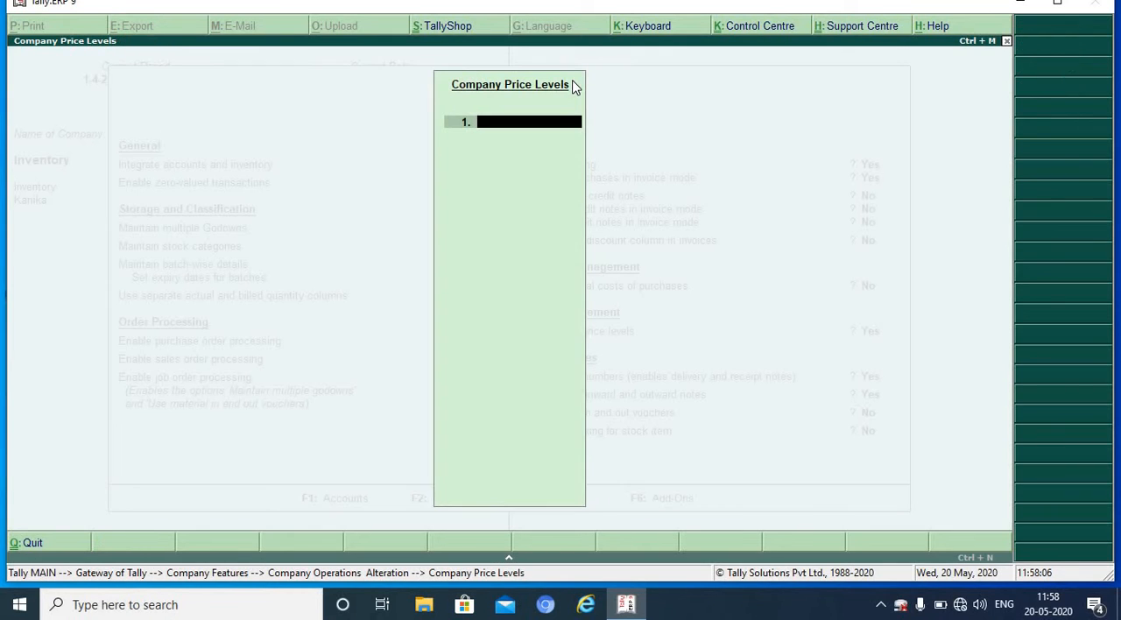
# Step: Define two company price levels named Wholesaler and Retailer
pyautogui.write('WholesLER')
pyautogui.press('BackSpace')
pyautogui.press('BackSpace')
pyautogui.press('BackSpace')
pyautogui.press('BackSpace')
pyautogui.press('BackSpace')
pyautogui.write('ale')
pyautogui.press('Return')
pyautogui.write('Retaile')
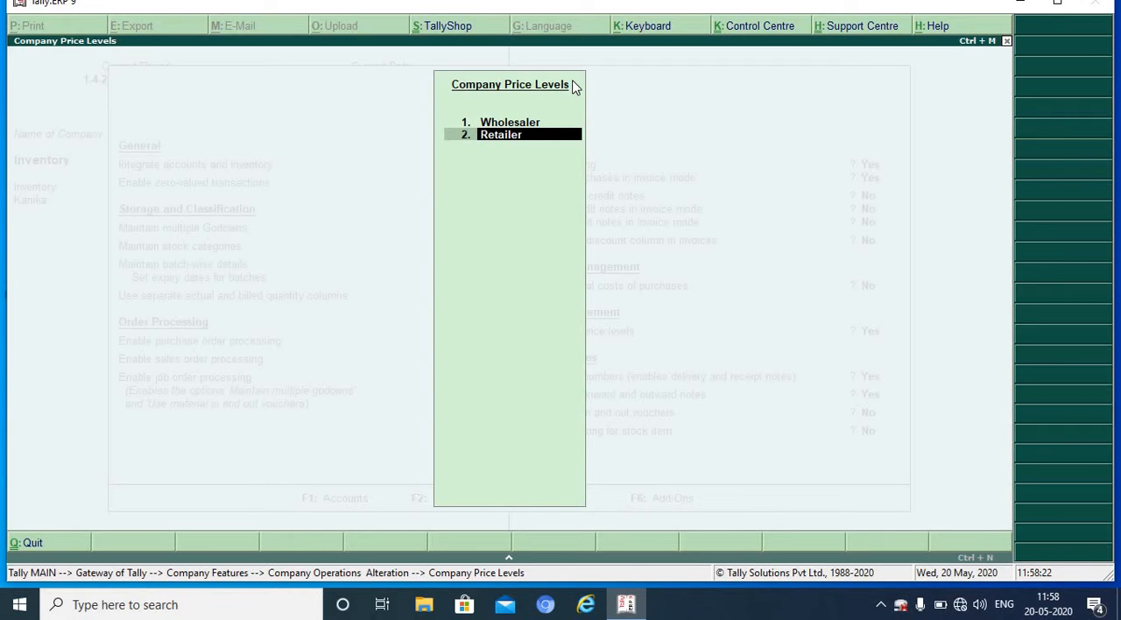
pyautogui.write('r')
pyautogui.press('Return')
pyautogui.press('Return')
# Step: Save the Inventory company's inventory features and return to the Gateway of Tally
pyautogui.press('Return')
pyautogui.press('Return')
pyautogui.press('Return')
pyautogui.press('Return')
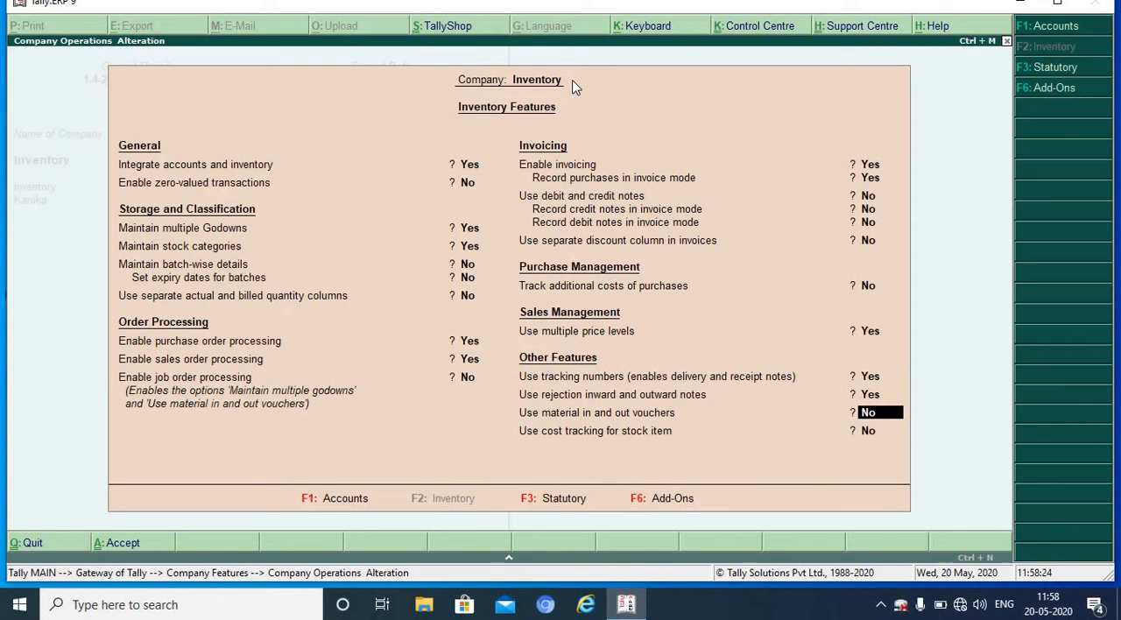
pyautogui.press('Return')
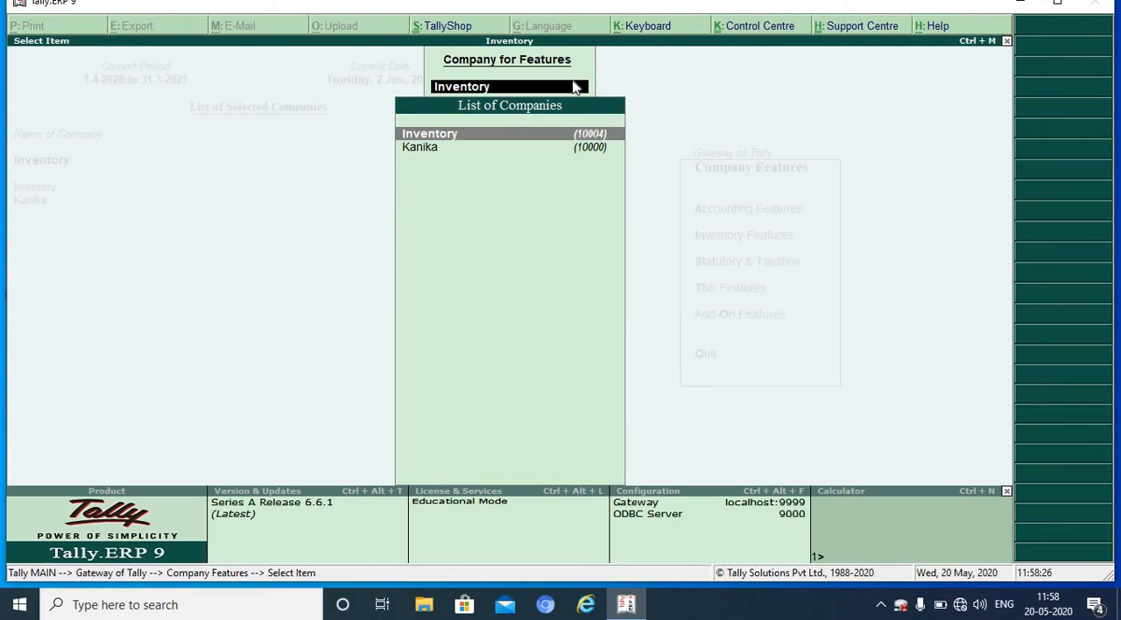
pyautogui.press('Escape')
pyautogui.press('Escape')
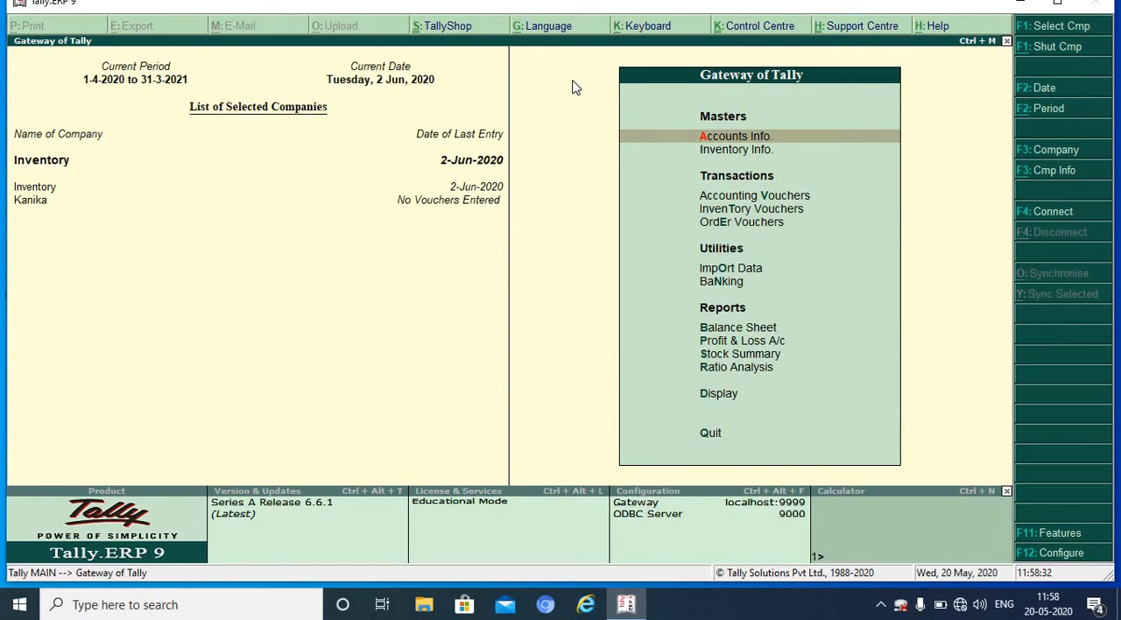
# Step: Create a stock group named Electrical Appliances under Primary, then leave stock group creation
pyautogui.press('Down')
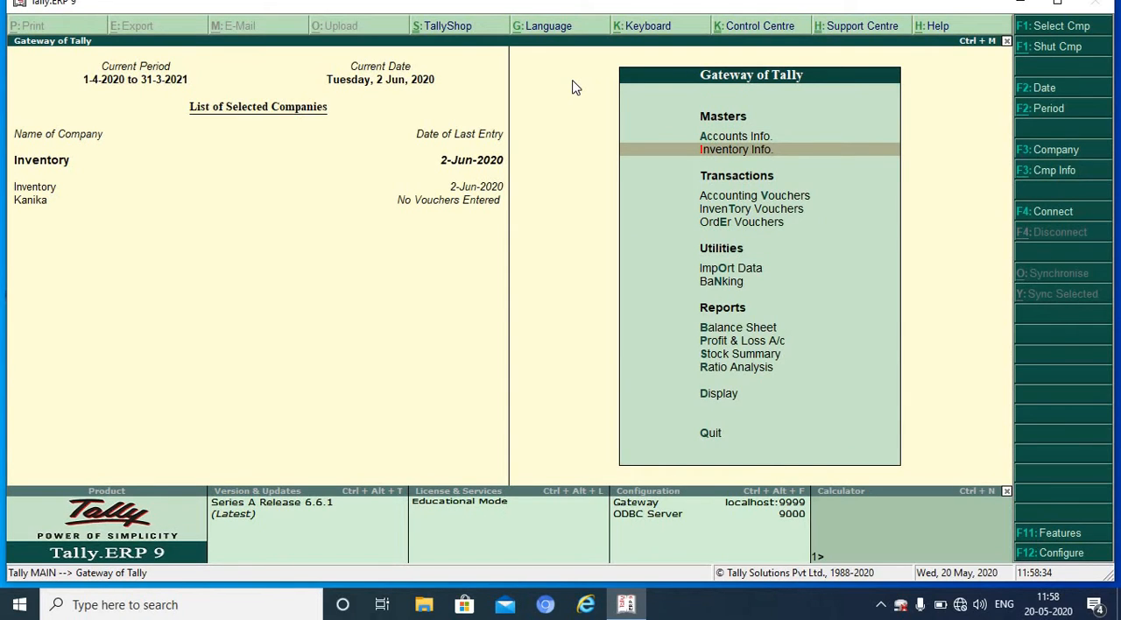
pyautogui.press('Return')
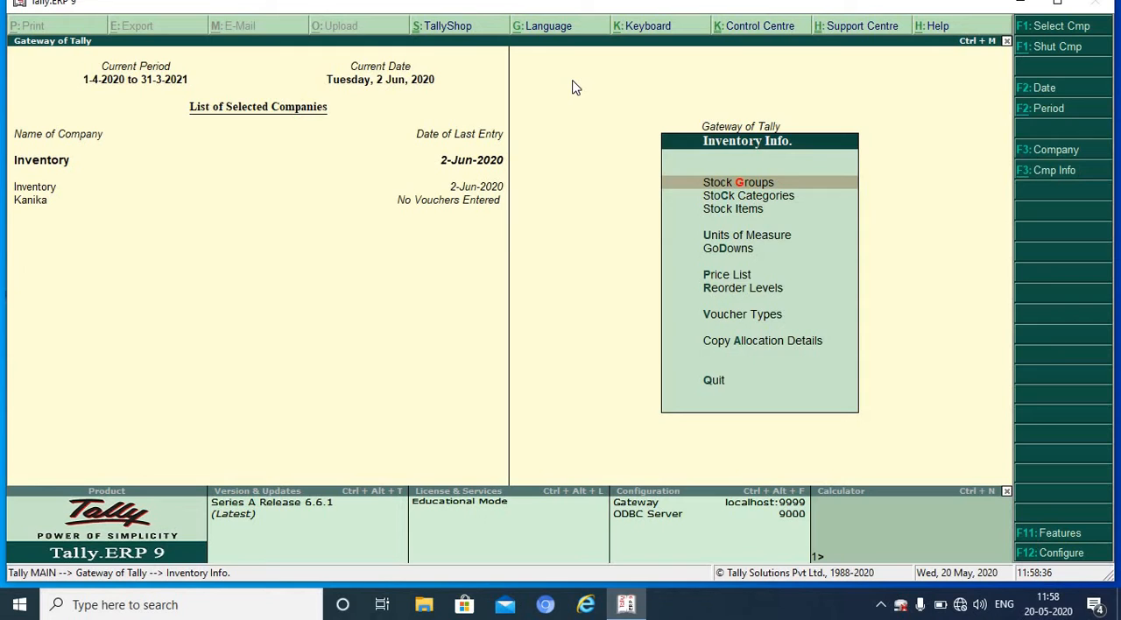
pyautogui.press('Return')
pyautogui.press('Return')
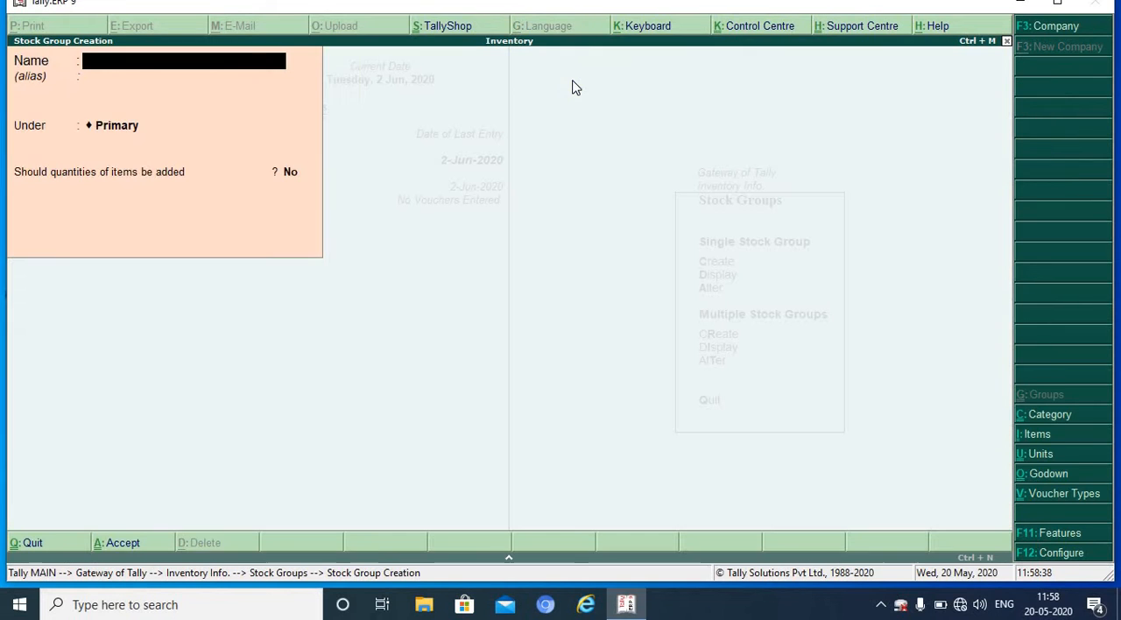
pyautogui.write('Electrical Appliances')
pyautogui.press('Return')
pyautogui.press('Return')
pyautogui.press('Return')
pyautogui.press('Return')
pyautogui.press('Escape')
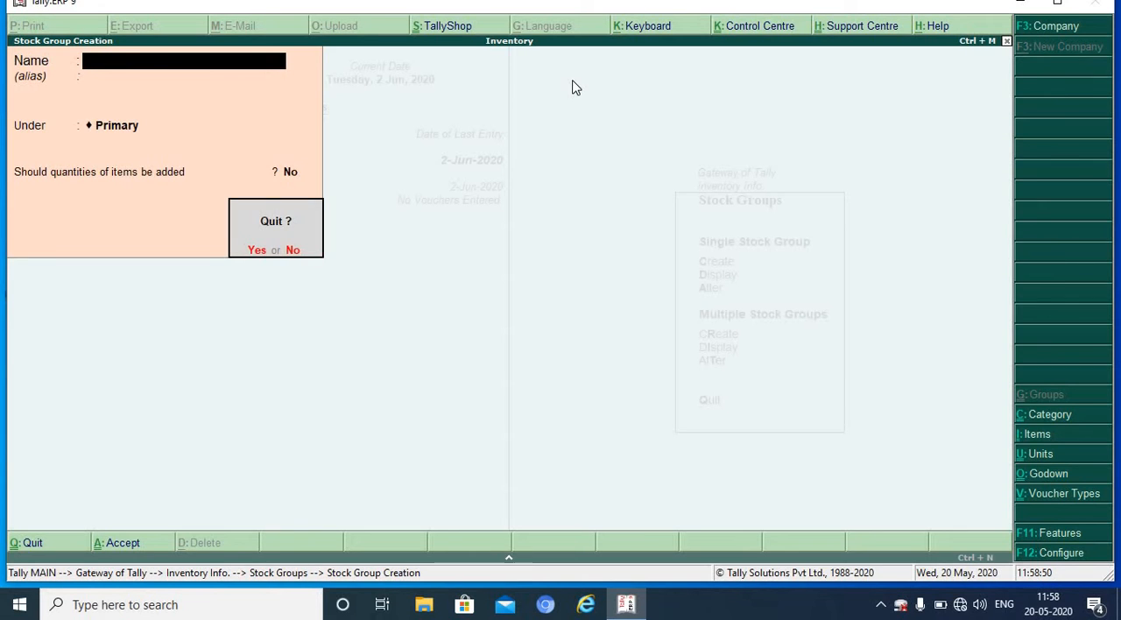
pyautogui.press('Return')
pyautogui.press('Escape')
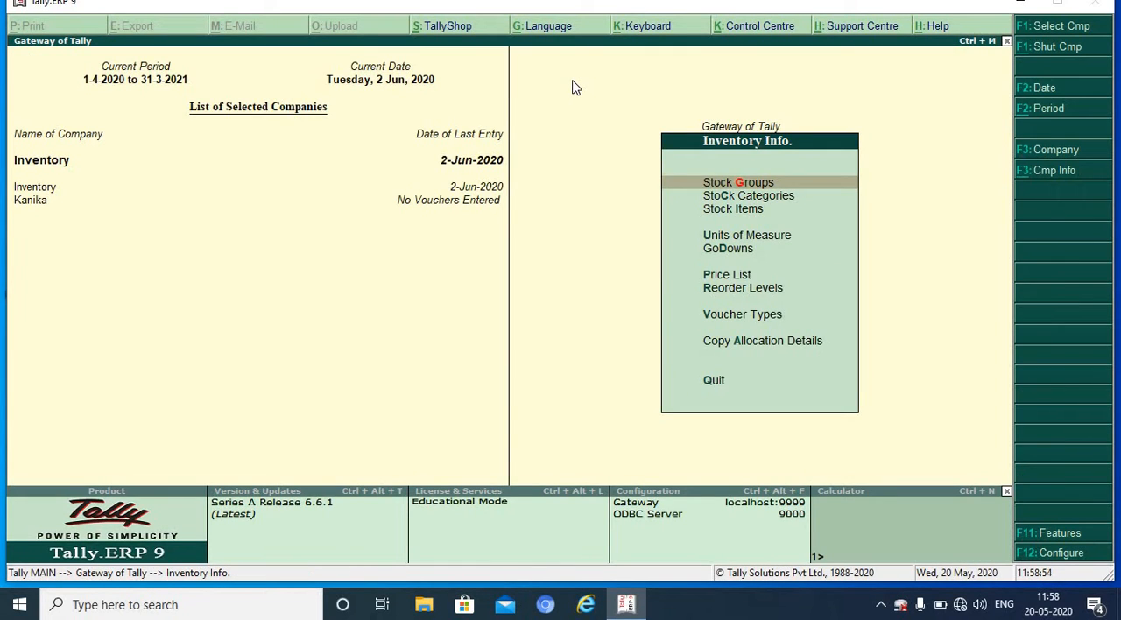
# Step: Start a new single stock item named Fan under the Electrical Appliances group
pyautogui.press('Down')
pyautogui.press('Down')
pyautogui.press('Return')
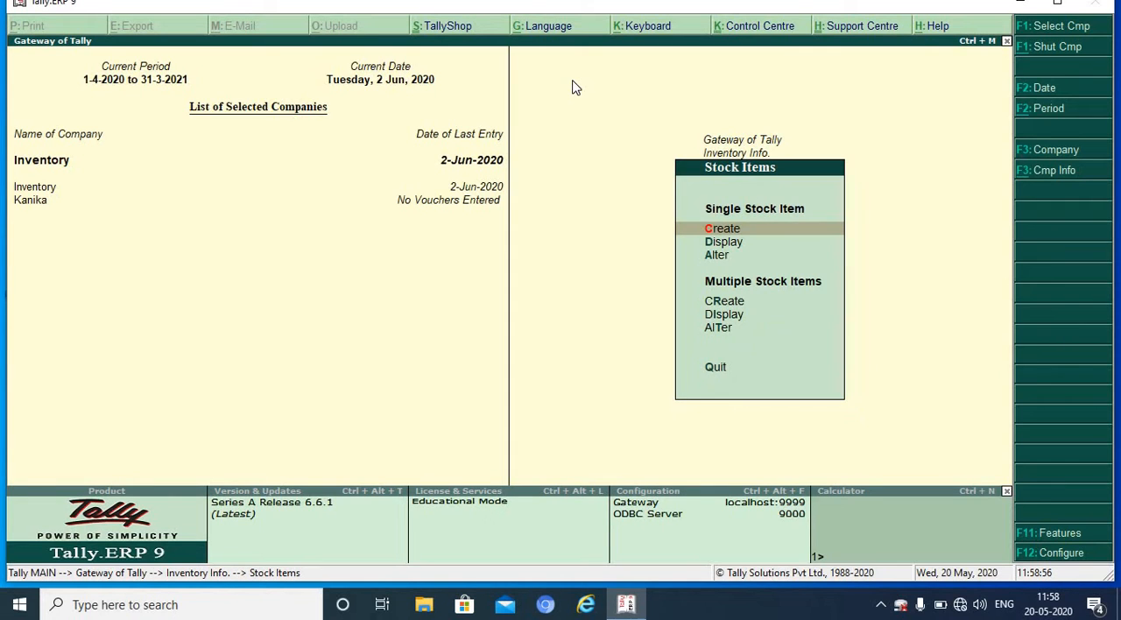
pyautogui.press('Return')
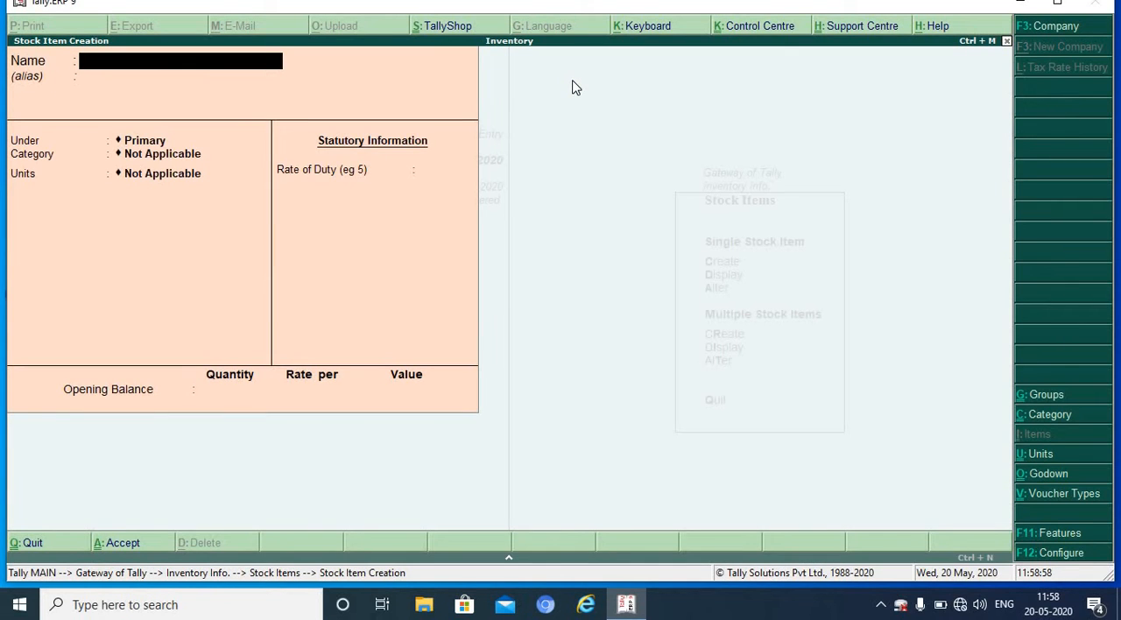
pyautogui.write('Fan')
pyautogui.press('Return')
pyautogui.press('Return')
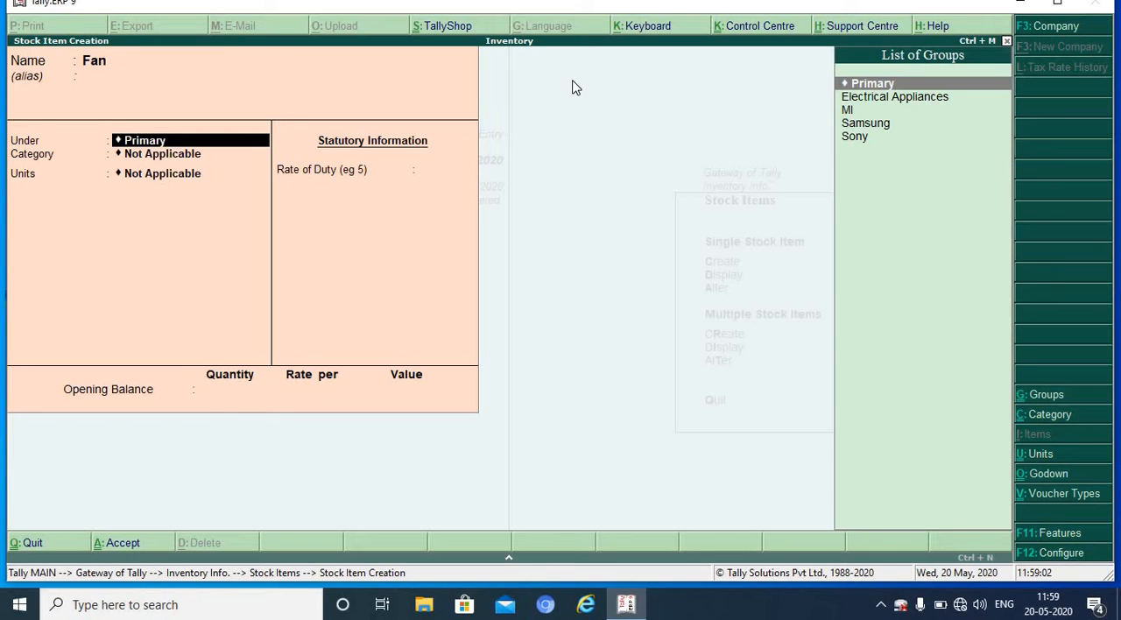
pyautogui.press('Down')
pyautogui.press('Return')
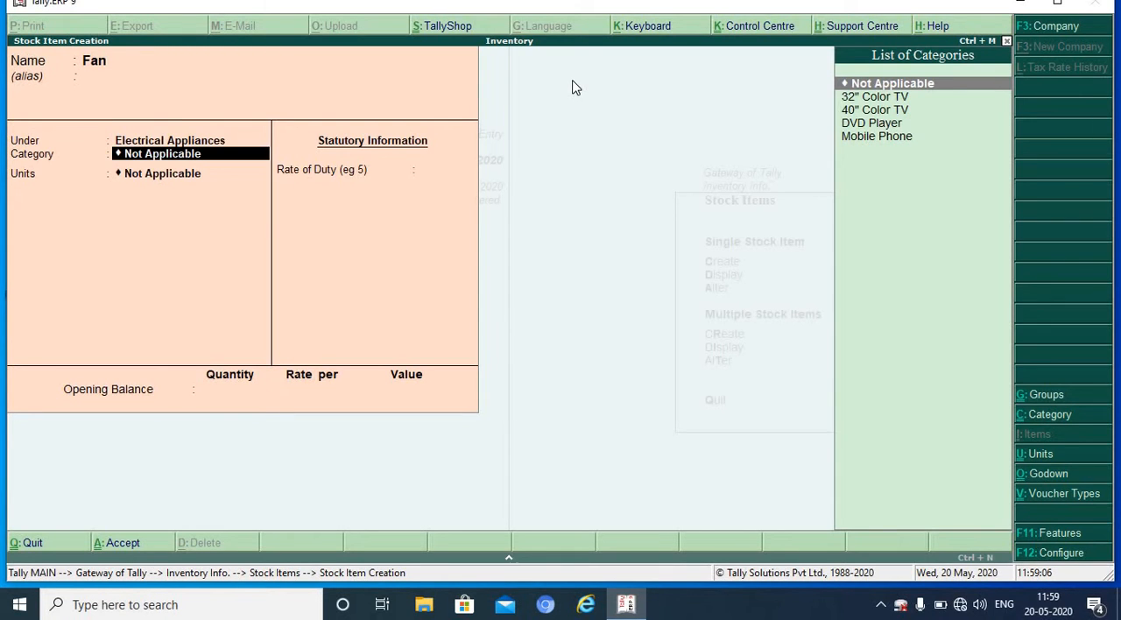
# Step: Give Fan no category, the unit nos. and a duty rate of 0, and save it without an opening balance
pyautogui.press('Return')
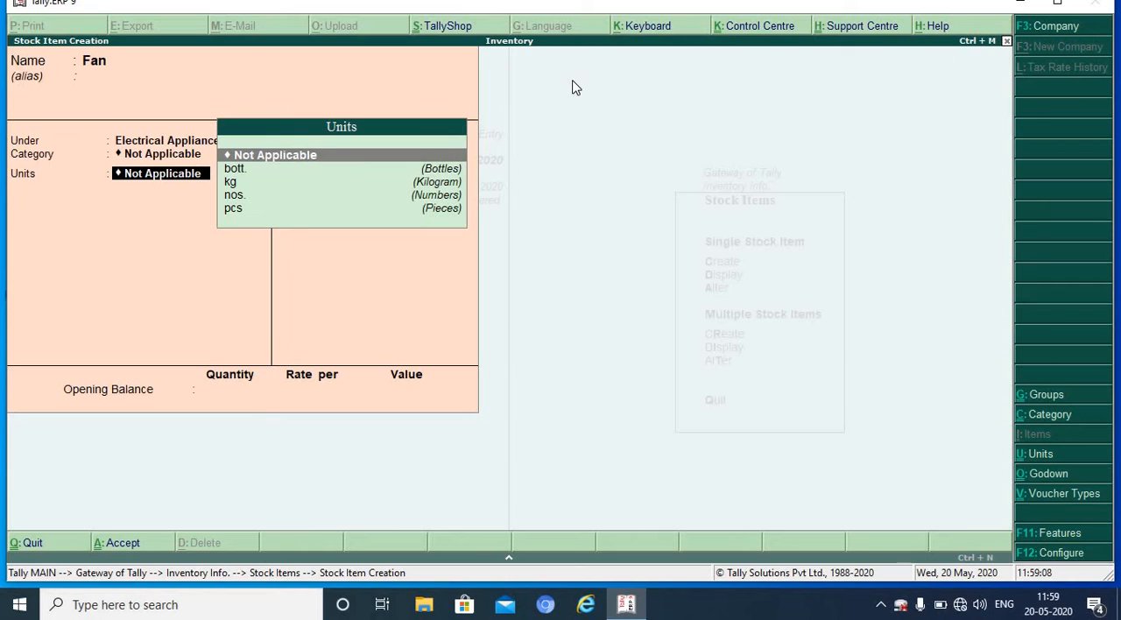
pyautogui.press('Down')
pyautogui.press('Down')
pyautogui.press('Down')
pyautogui.press('Return')
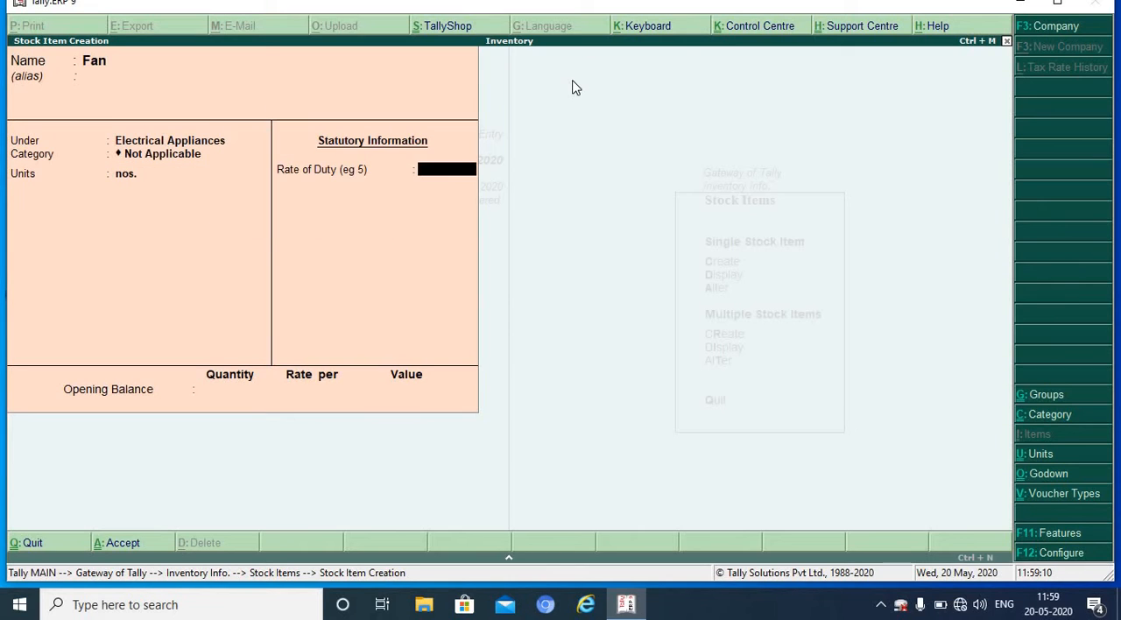
pyautogui.press('Return')
pyautogui.press('Return')
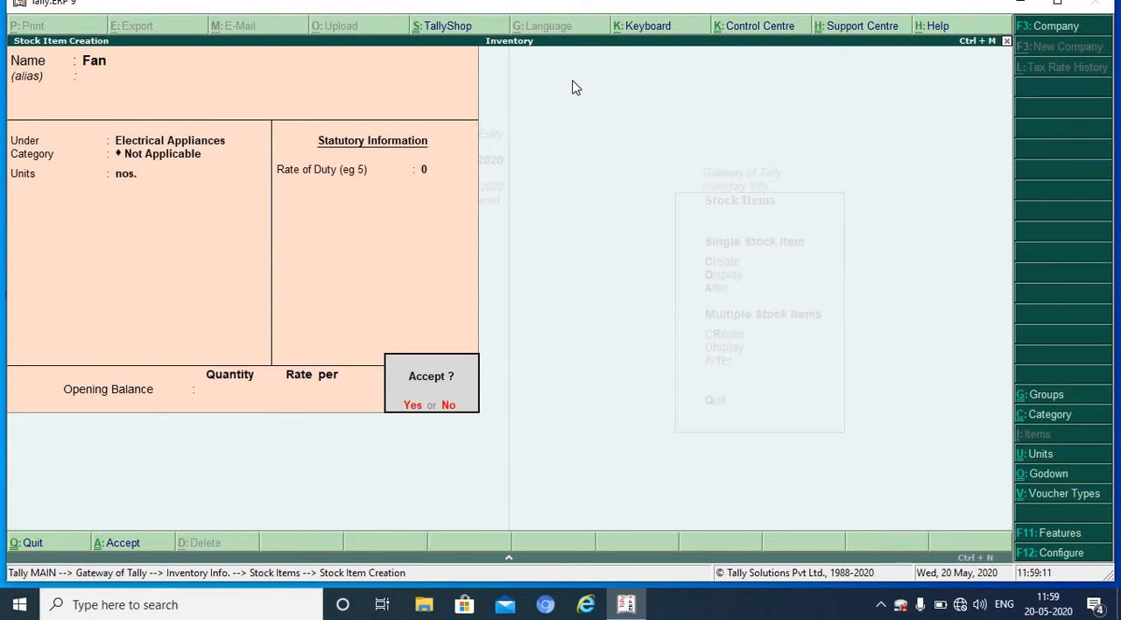
pyautogui.press('Return')
# Step: Create a stock item named Mixer under Electrical Appliances with unit nos., duty rate 0 and no opening balance
pyautogui.write('M')
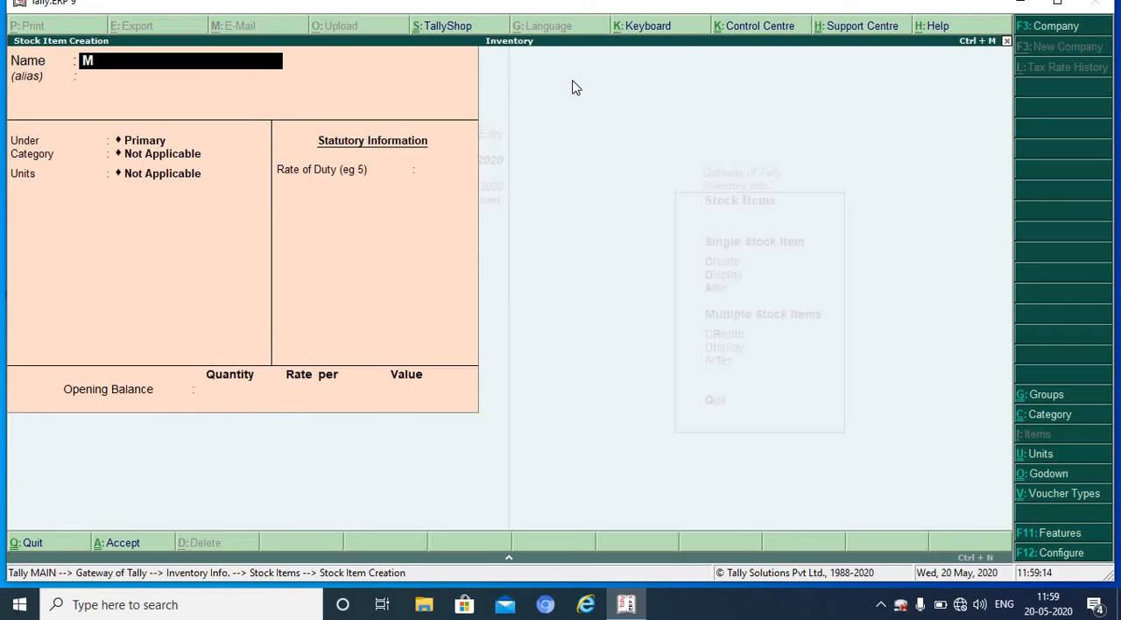
pyautogui.write('ixer')
pyautogui.press('Return')
pyautogui.press('Return')
pyautogui.press('Down')
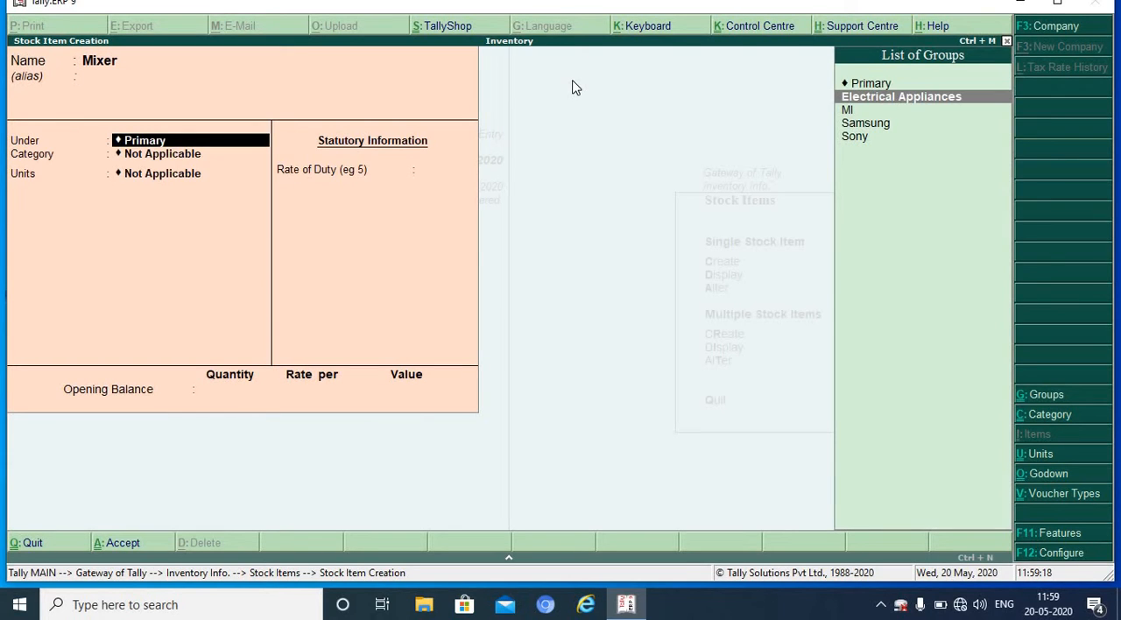
pyautogui.press('Return')
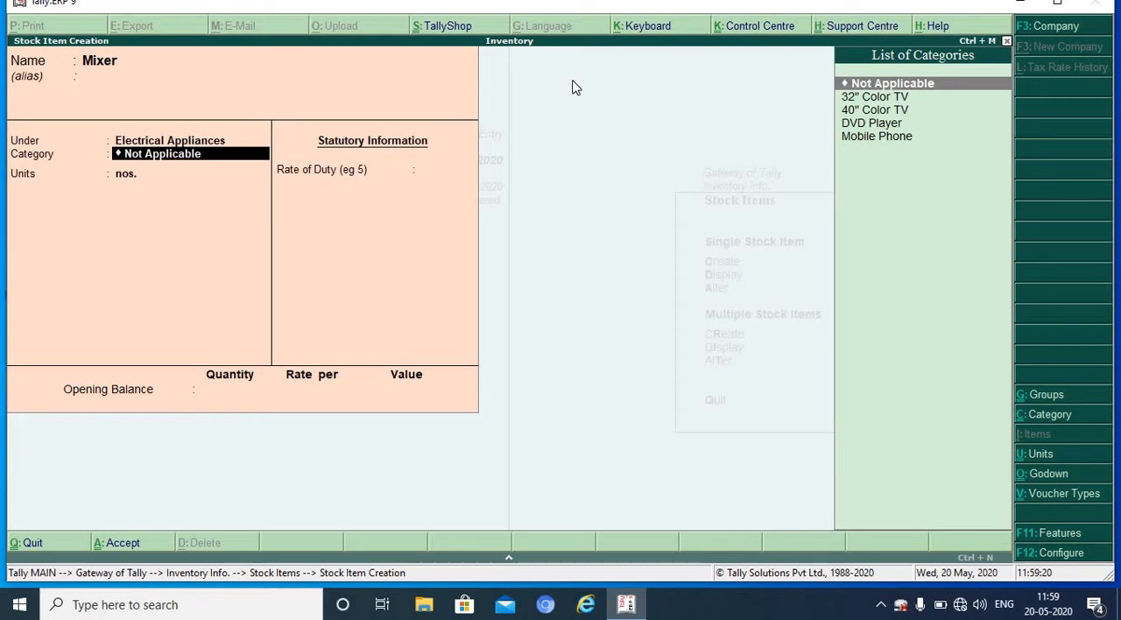
pyautogui.press('Return')
pyautogui.press('Return')
pyautogui.press('Return')
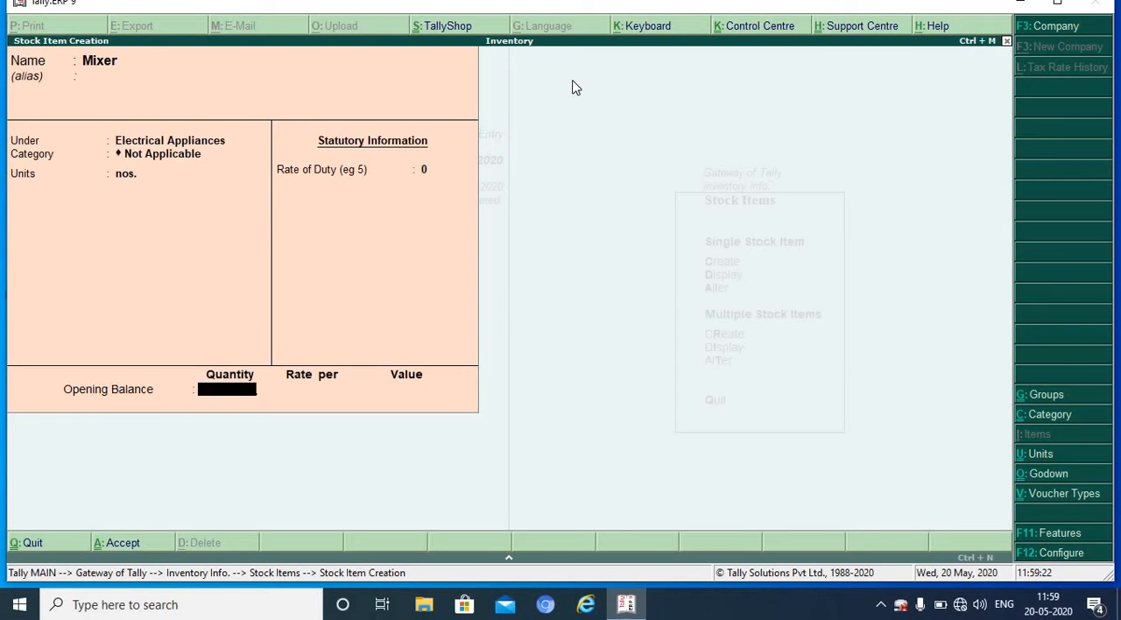
pyautogui.press('Return')
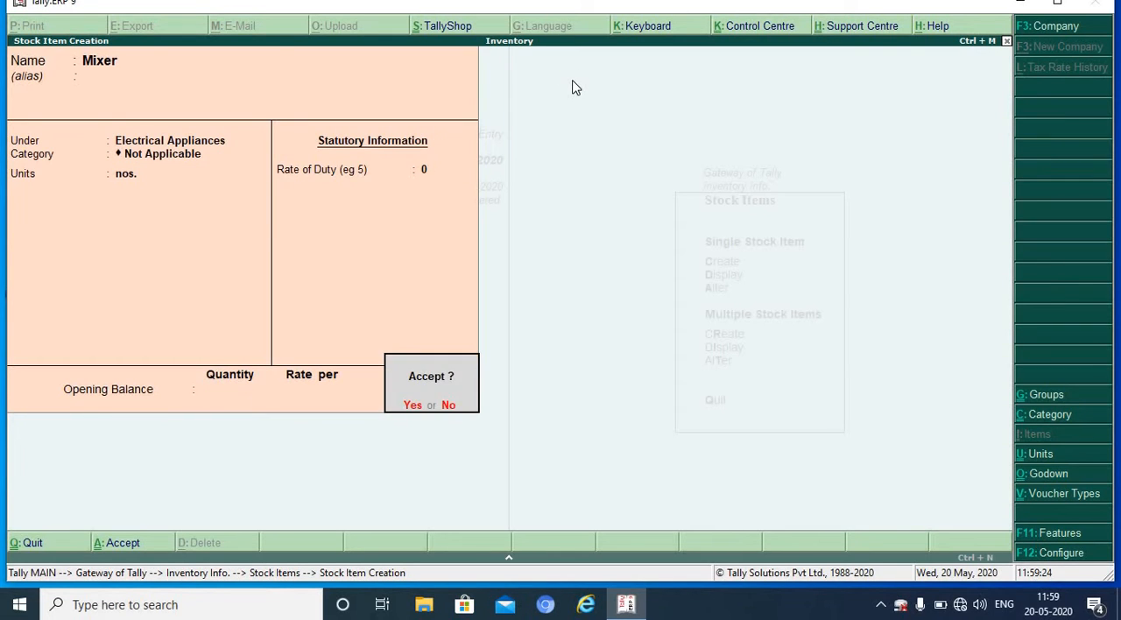
pyautogui.press('Return')
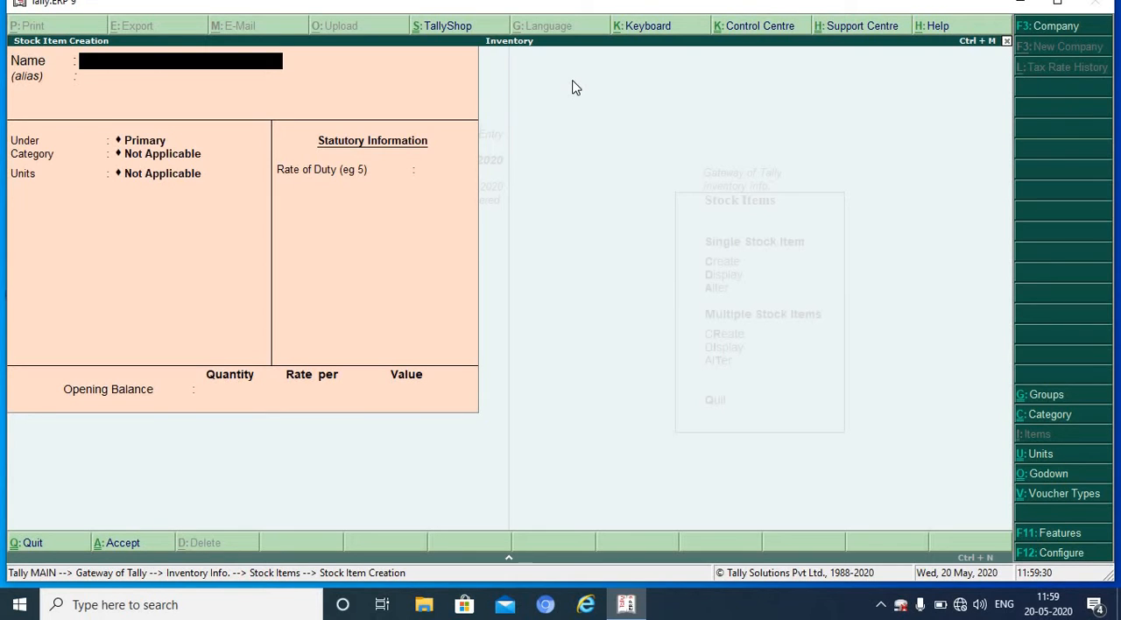
# Step: Open the existing Mixer stock item for alteration and go to its opening balance quantity
pyautogui.press('pageup')
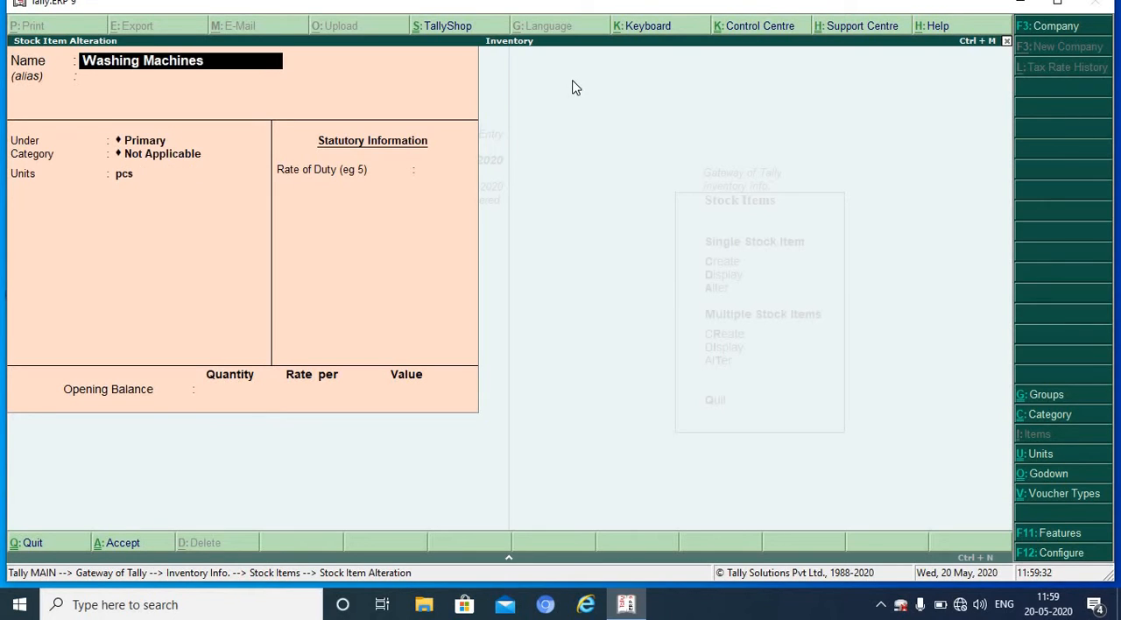
pyautogui.press('pageup')
pyautogui.press('pageup')
pyautogui.press('pageup')
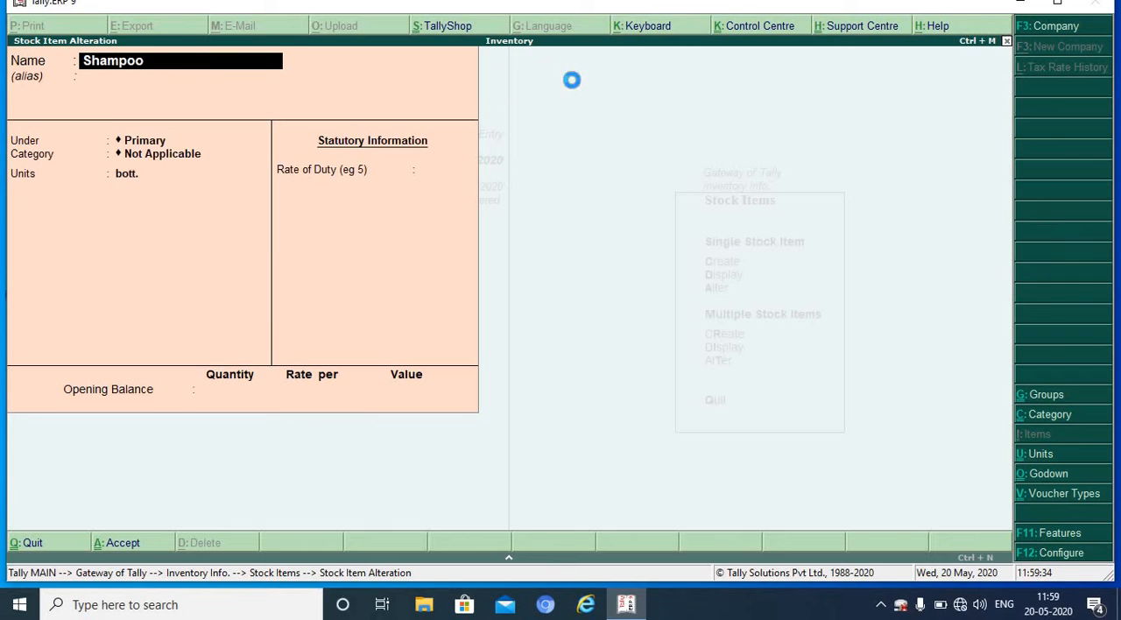
pyautogui.press('pageup')
pyautogui.press('pageup')
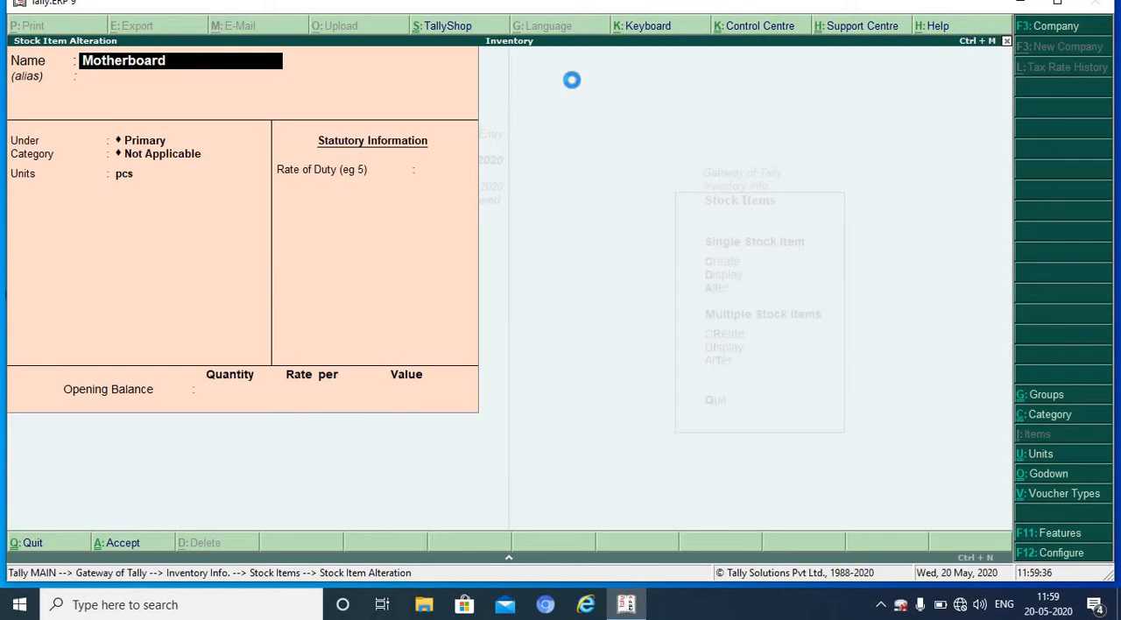
pyautogui.press('pageup')
pyautogui.press('pageup')
pyautogui.press('pageup')
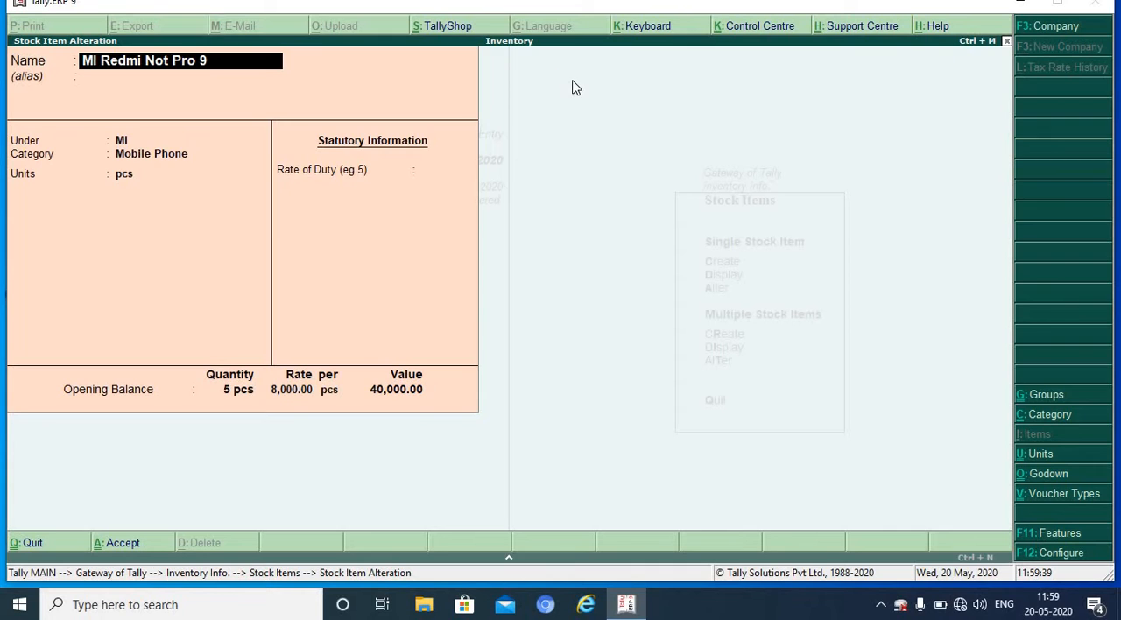
pyautogui.press('pagedown')
pyautogui.press('Return')
pyautogui.press('Return')
pyautogui.press('Return')
pyautogui.press('Return')
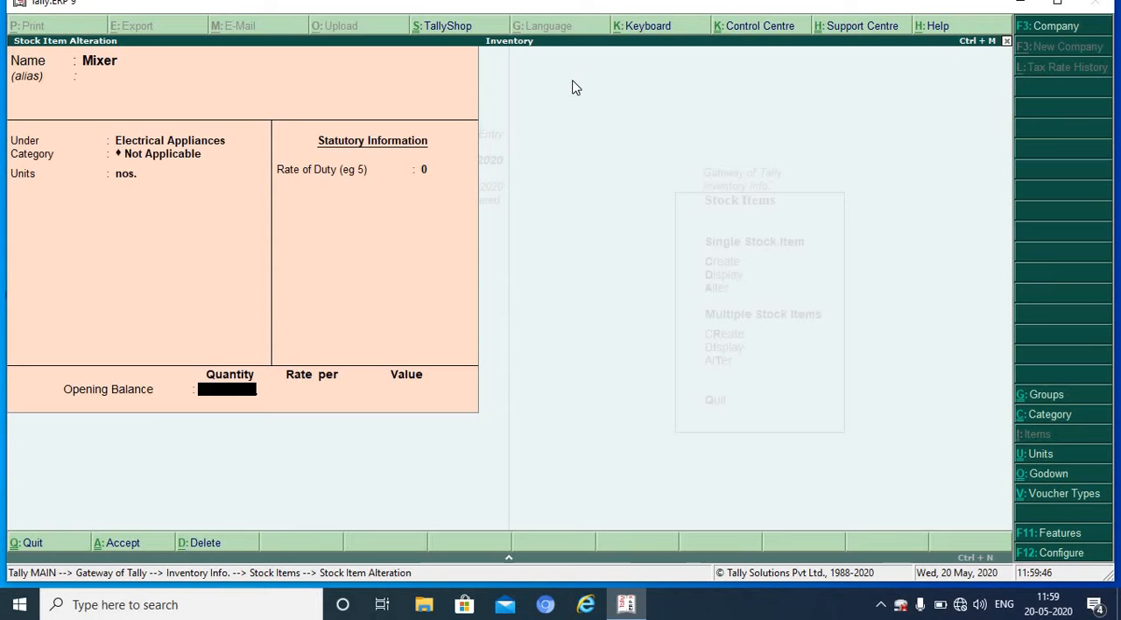
# Step: Enter Mixer's opening balance as 85 nos. in the Ballupur godown at a rate of 800 and save the item
pyautogui.write('85')
pyautogui.press('Return')
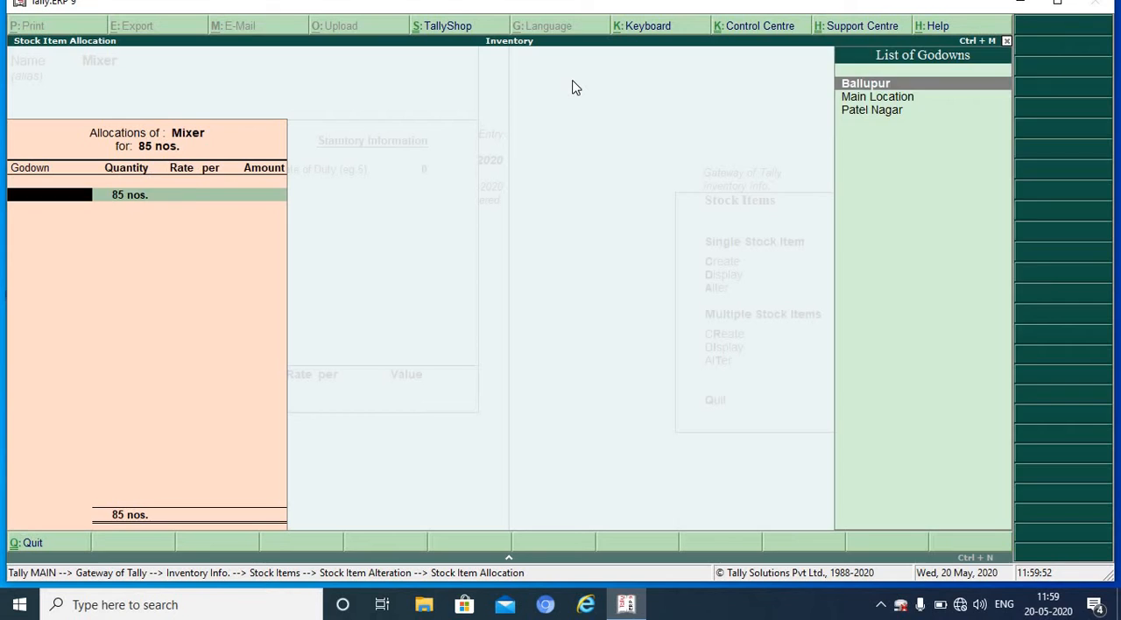
pyautogui.press('Return')
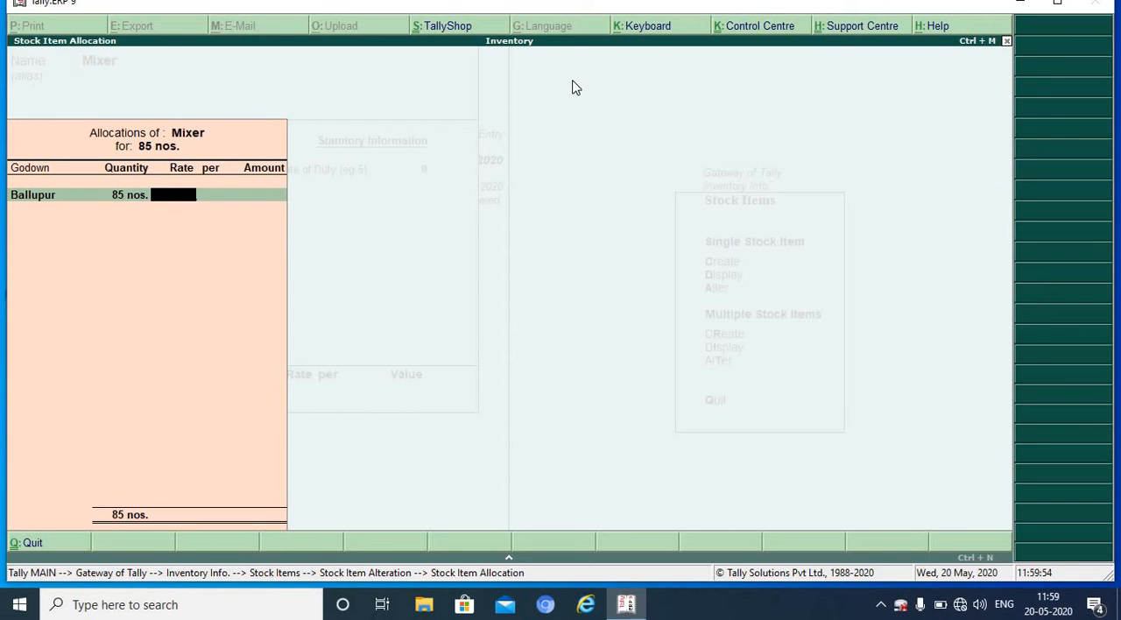
pyautogui.write('800')
pyautogui.press('Return')
pyautogui.press('Return')
pyautogui.press('Return')
pyautogui.press('Return')
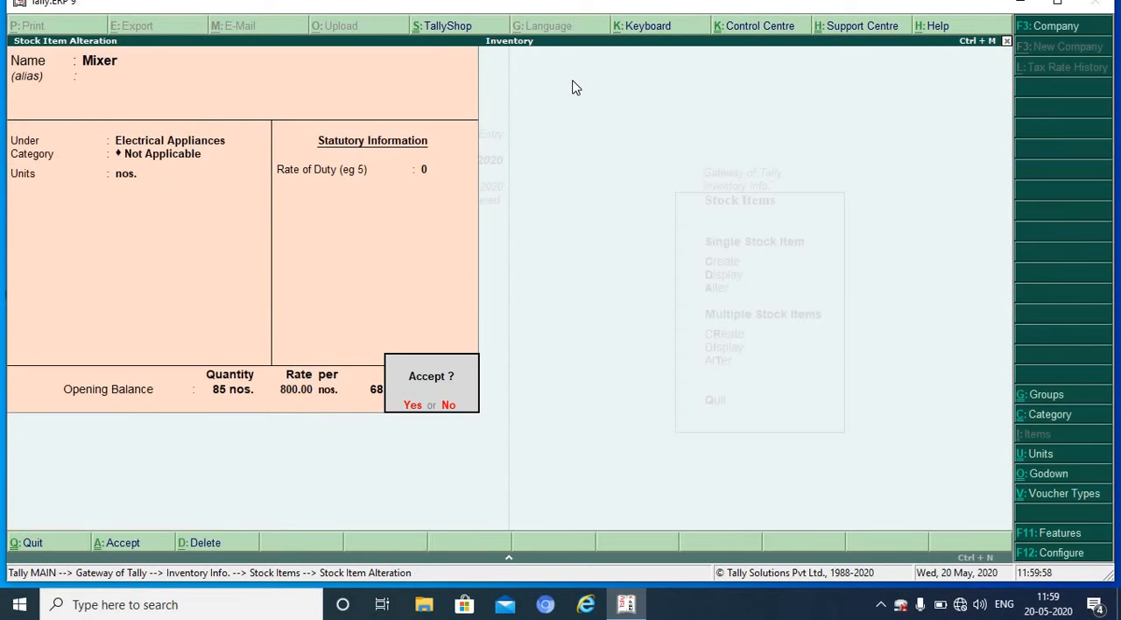
pyautogui.press('Return')
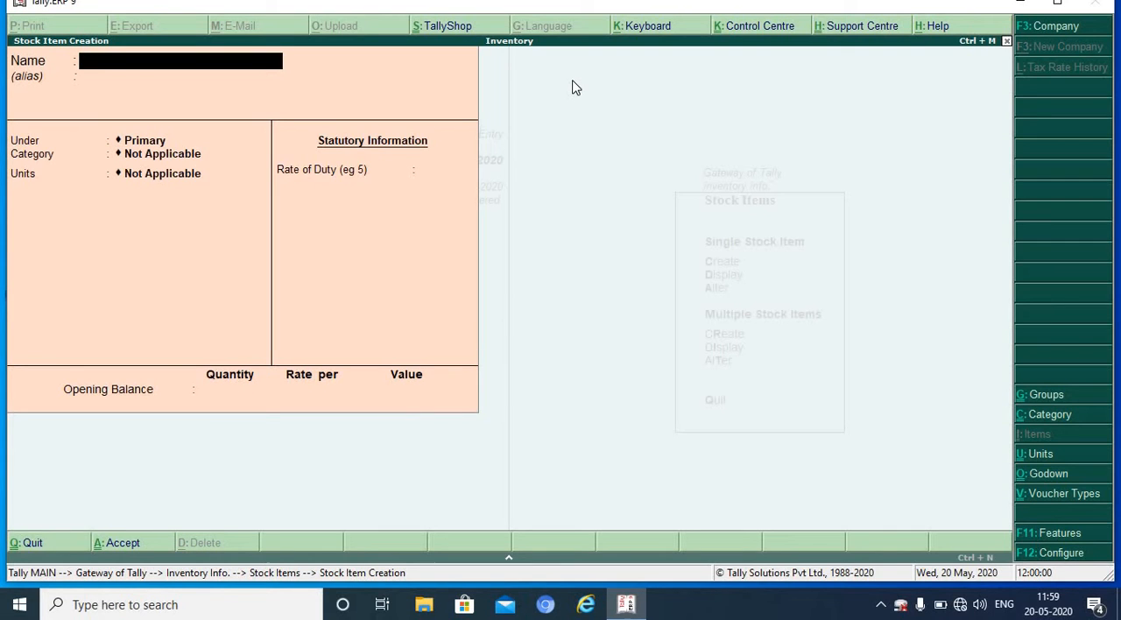
# Step: Open the existing Fan stock item for alteration, keeping its group, category and unit, and go to its opening quantity
pyautogui.press('pageup')
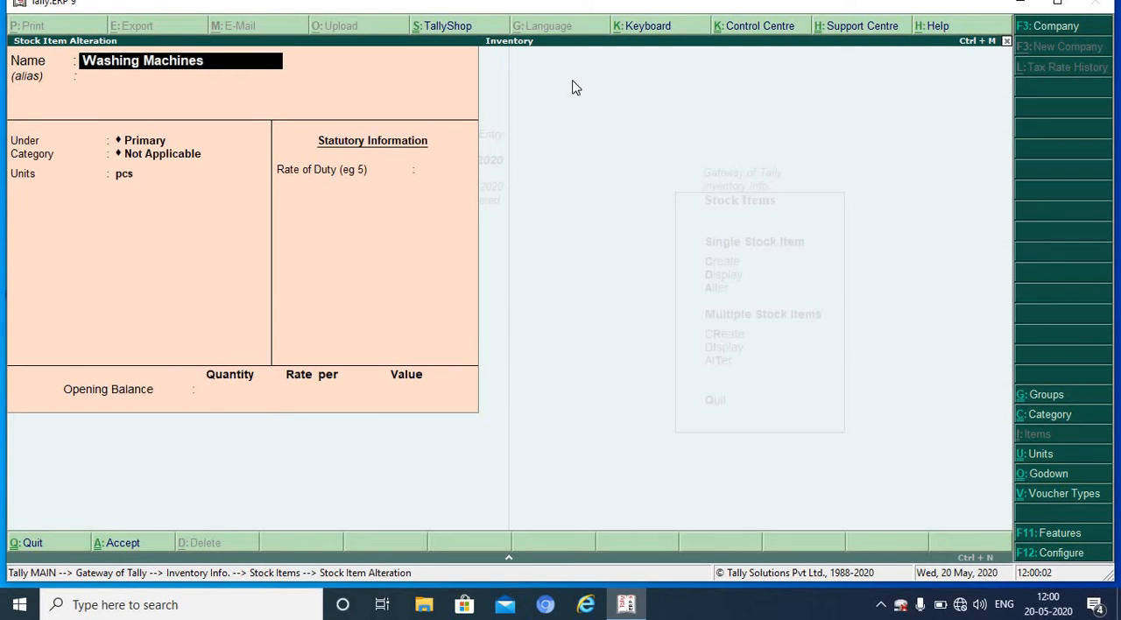
pyautogui.press('pageup')
pyautogui.press('pageup')
pyautogui.press('pageup')
pyautogui.press('pageup')
pyautogui.press('pageup')
pyautogui.press('pageup')
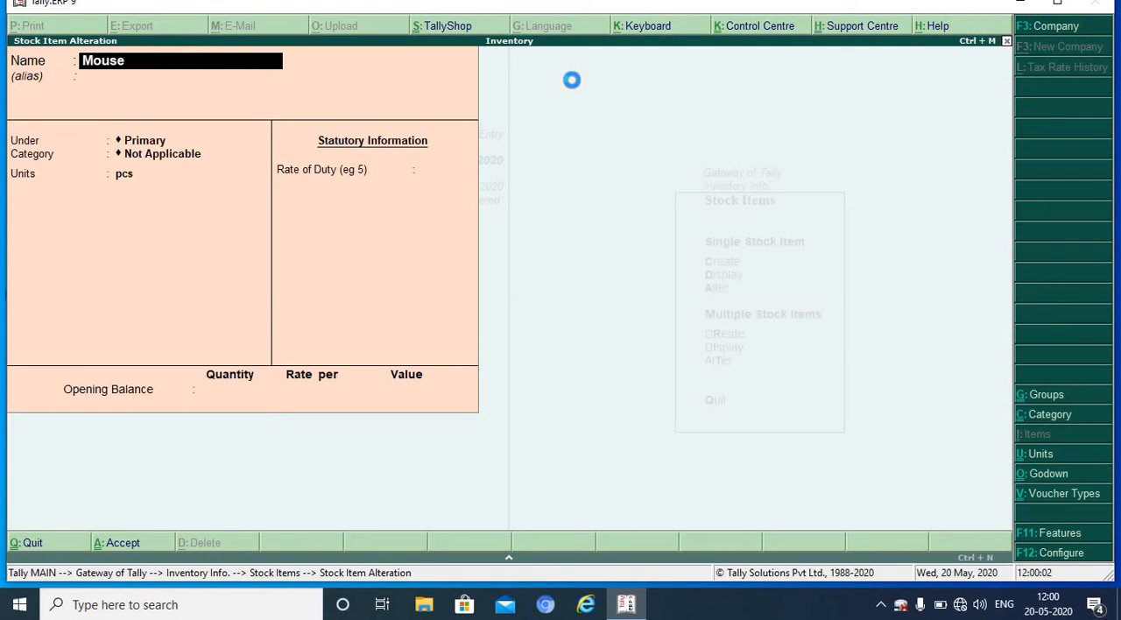
pyautogui.press('pageup')
pyautogui.press('pageup')
pyautogui.press('pageup')
pyautogui.press('pageup')
pyautogui.press('pageup')
pyautogui.press('Return')
pyautogui.press('Return')
pyautogui.press('Return')
pyautogui.press('Return')
pyautogui.press('Return')
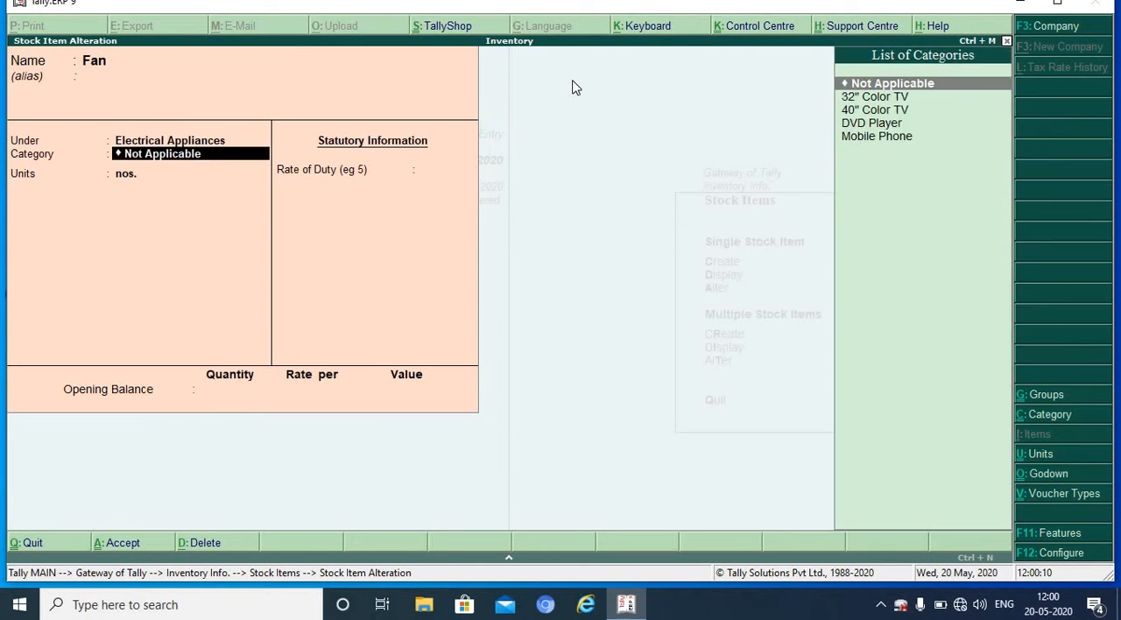
pyautogui.press('Return')
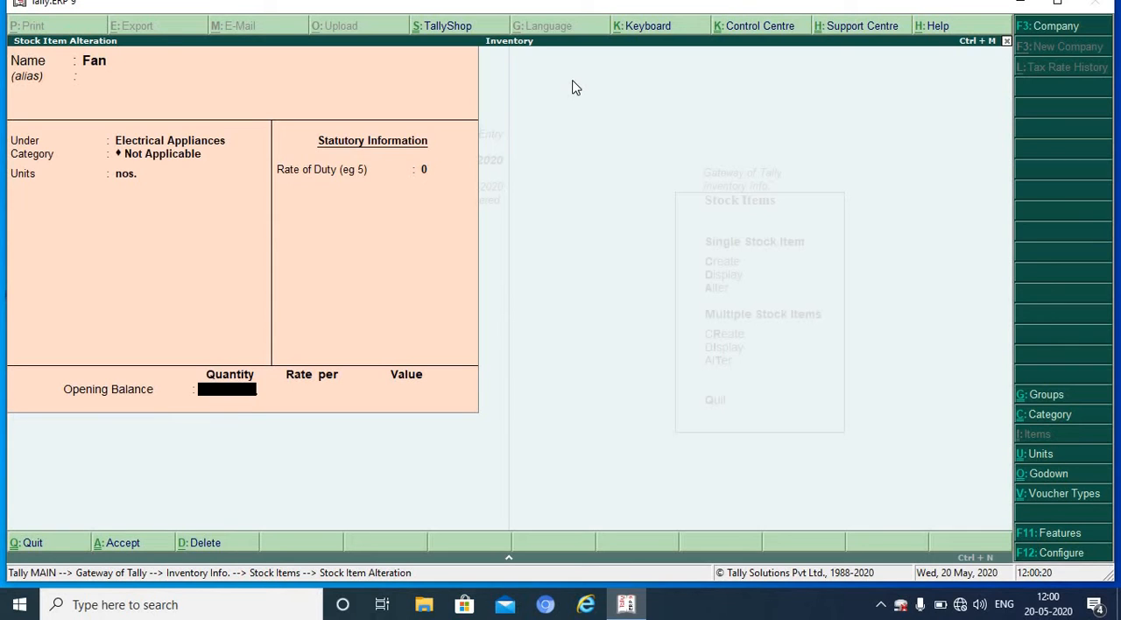
# Step: Give Fan an opening balance of 85 nos. in the Ballupur godown at a rate of 800 and save it
pyautogui.write('85')
pyautogui.press('Return')
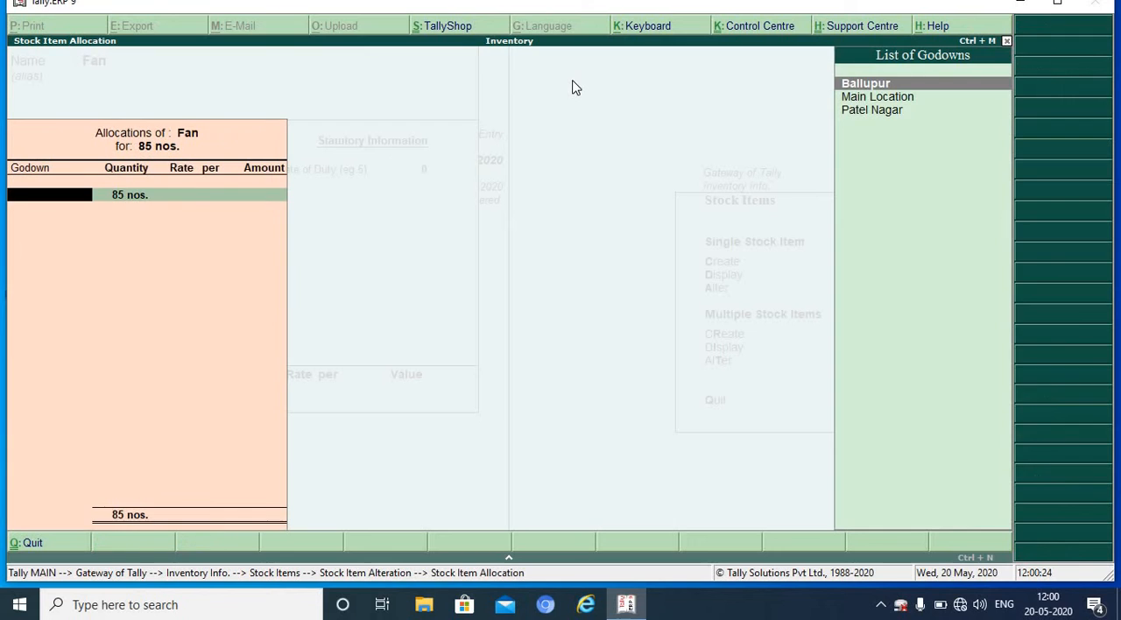
pyautogui.press('Return')
pyautogui.write('800')
pyautogui.press('Return')
pyautogui.press('Return')
pyautogui.press('Return')
pyautogui.press('Return')
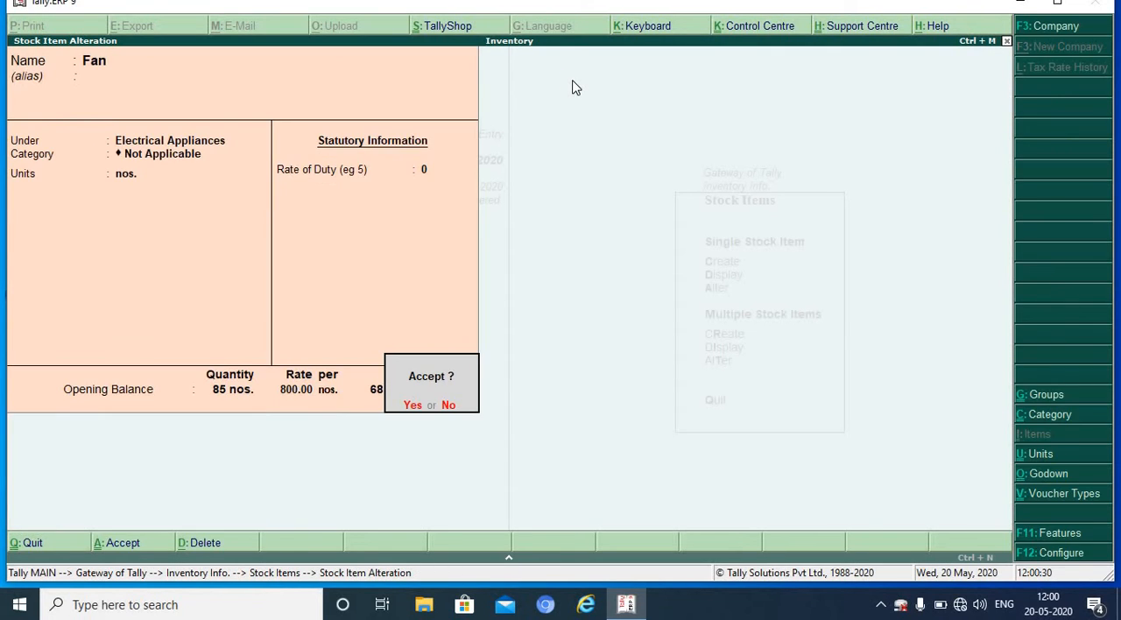
pyautogui.press('y')
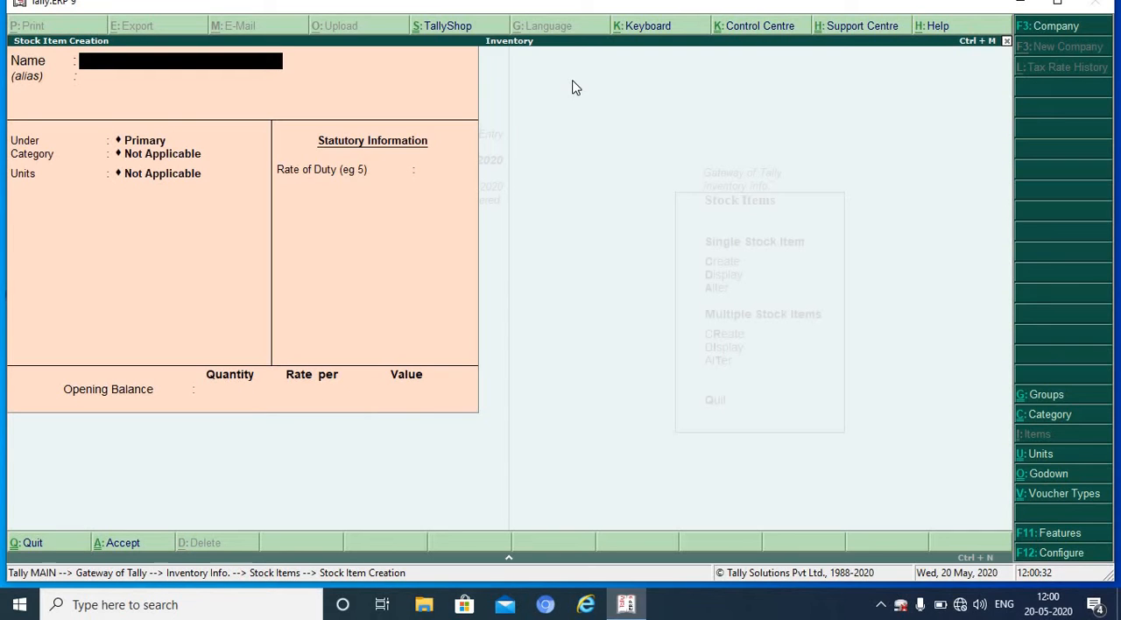
# Step: Reopen the Mixer stock item for alteration and go to its opening balance quantity
pyautogui.press('pageup')
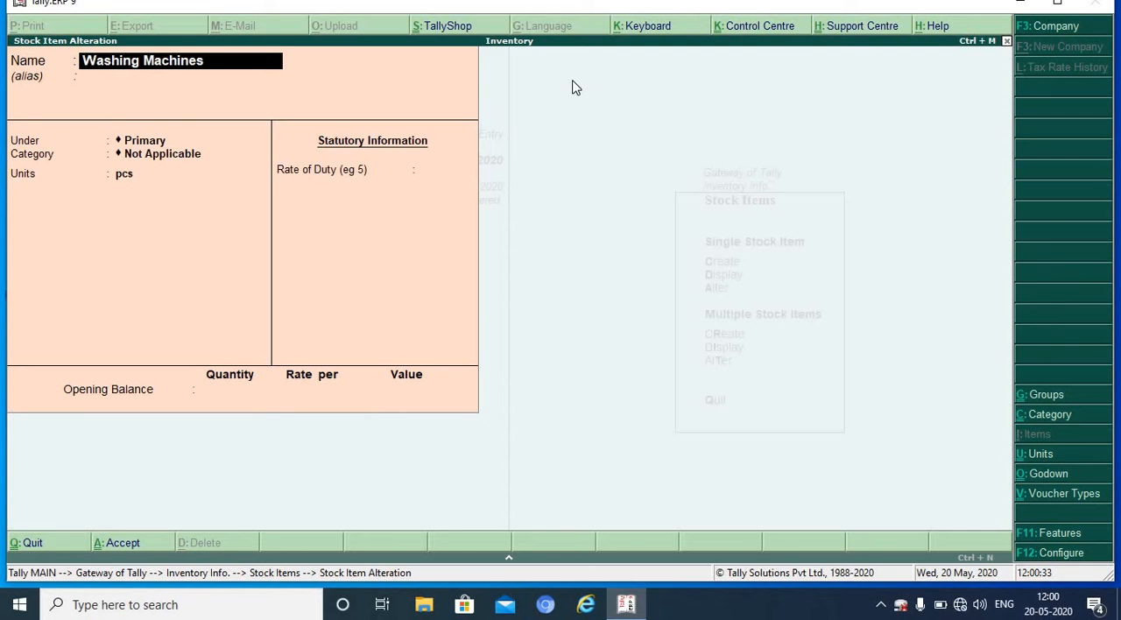
pyautogui.press('pageup')
pyautogui.press('pageup')
pyautogui.press('pageup')
pyautogui.press('pageup')
pyautogui.press('pageup')
pyautogui.press('pageup')
pyautogui.press('pageup')
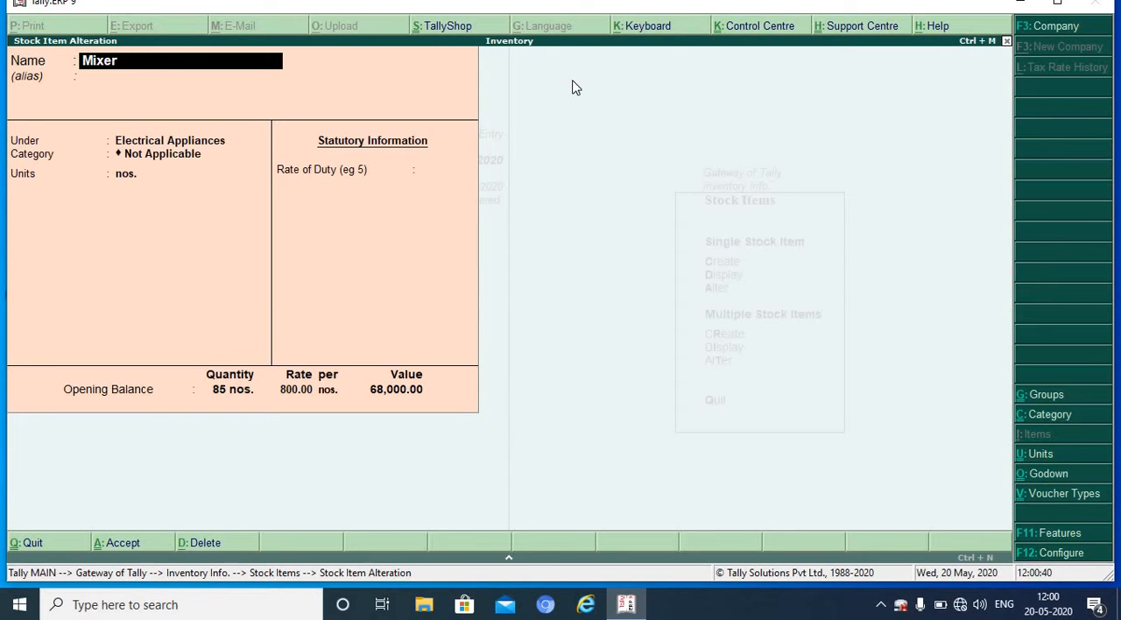
pyautogui.press('Return')
pyautogui.press('Return')
pyautogui.press('Return')
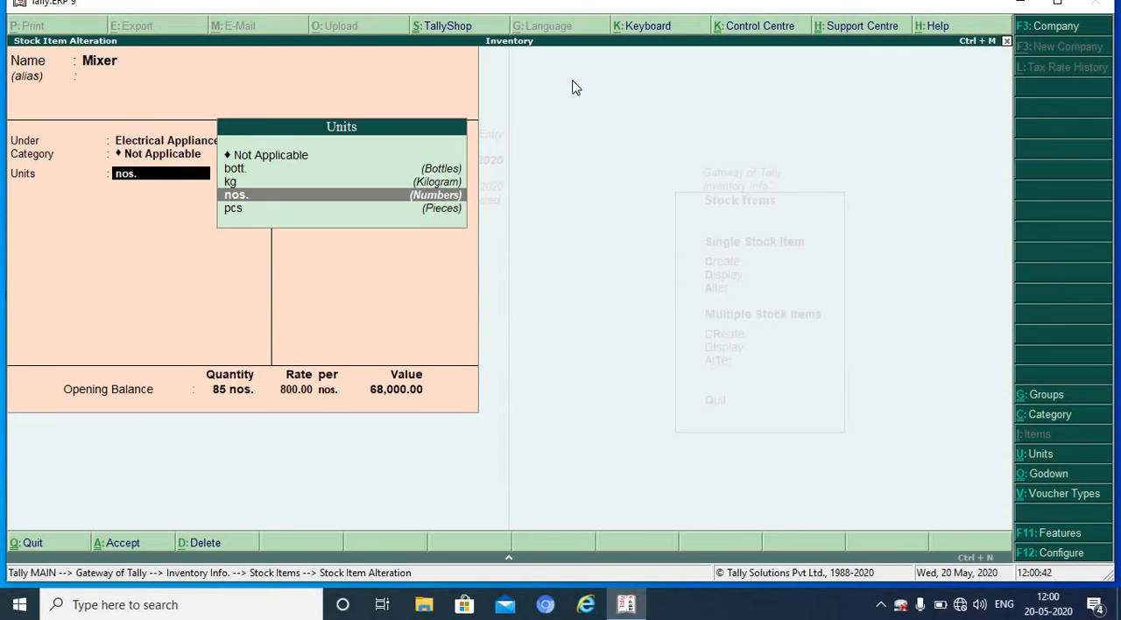
# Step: Set Mixer's opening quantity to 150 nos., both in the opening balance and in its Ballupur godown allocation
pyautogui.press('Return')
pyautogui.press('Return')
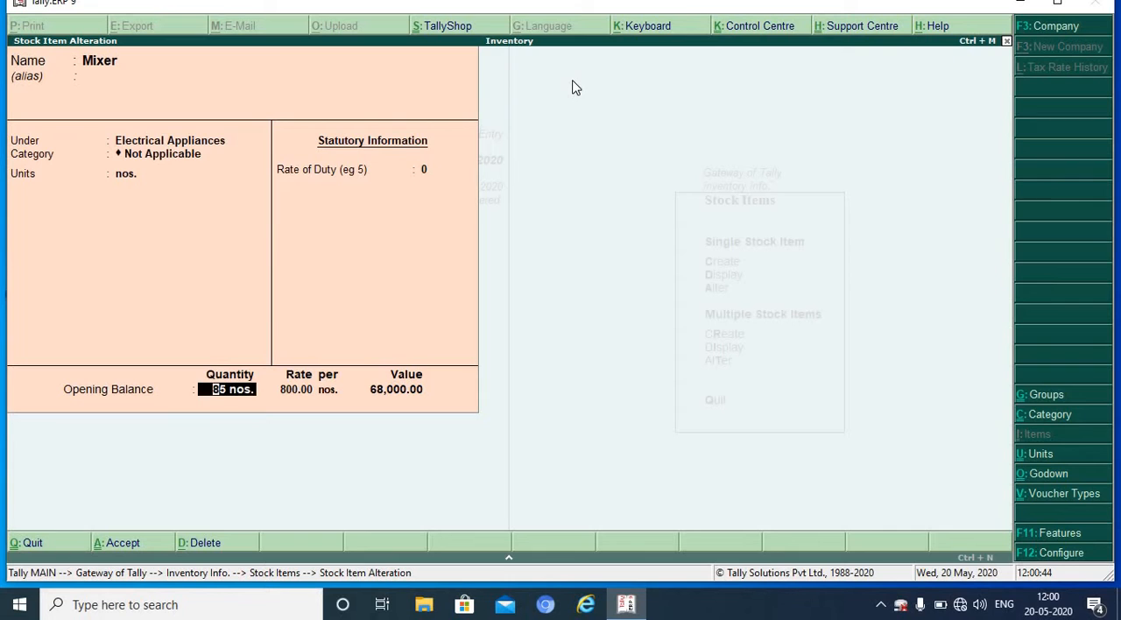
pyautogui.write('150')
pyautogui.press('Return')
pyautogui.press('Return')
pyautogui.press('Return')
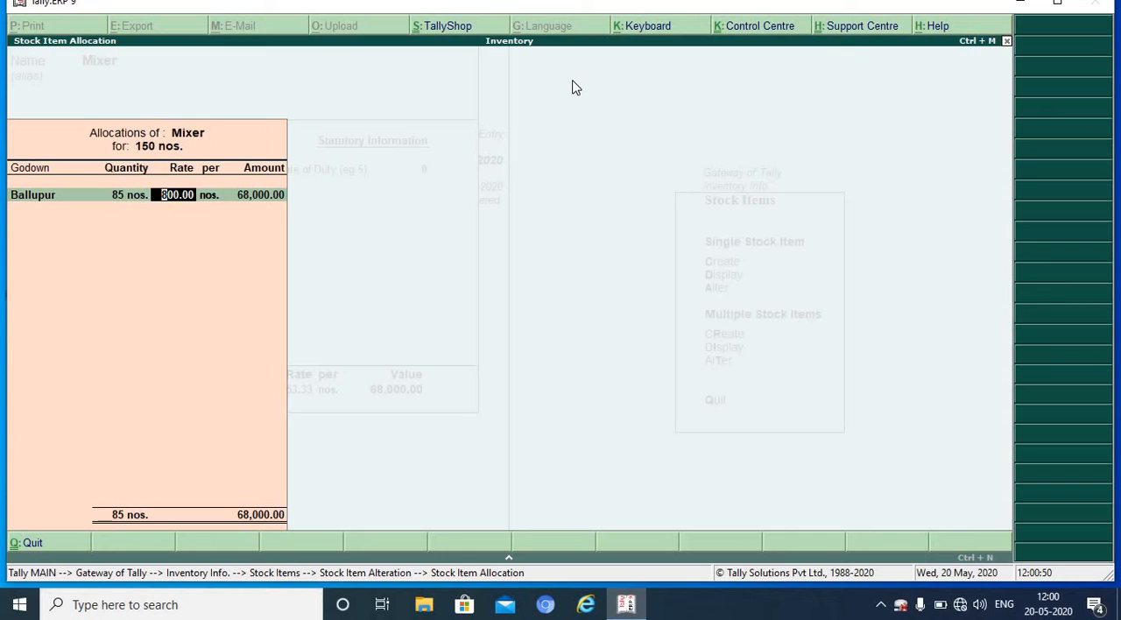
pyautogui.press('BackSpace')
pyautogui.write('150')
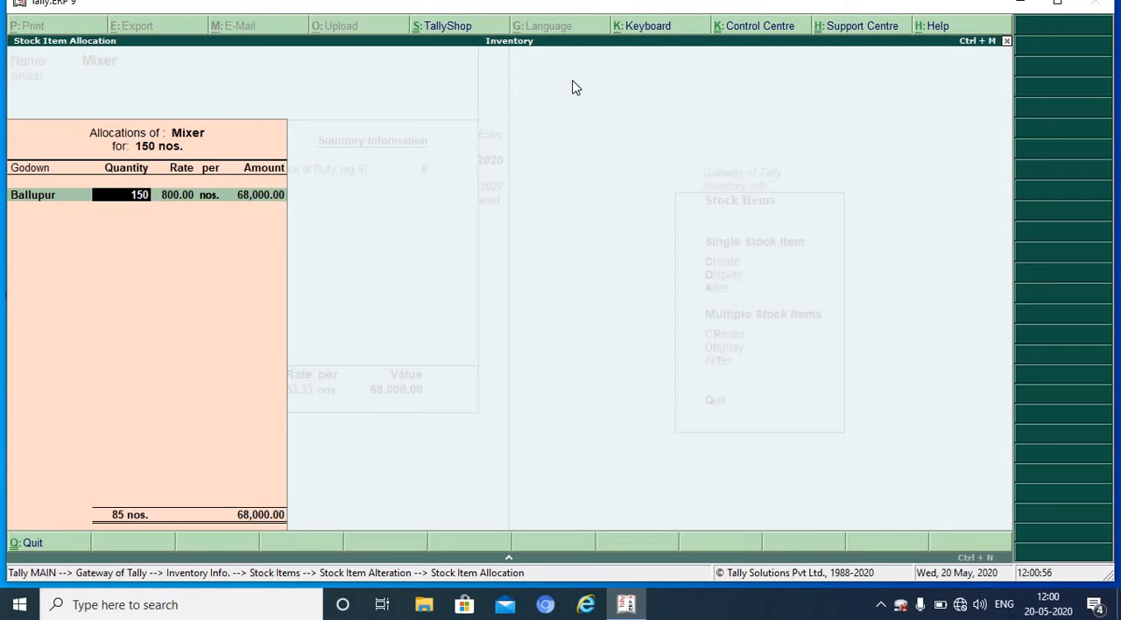
# Step: Set the rate of Mixer's Ballupur allocation to 850 per nos. and save the altered item
pyautogui.press('Return')
pyautogui.write('85')
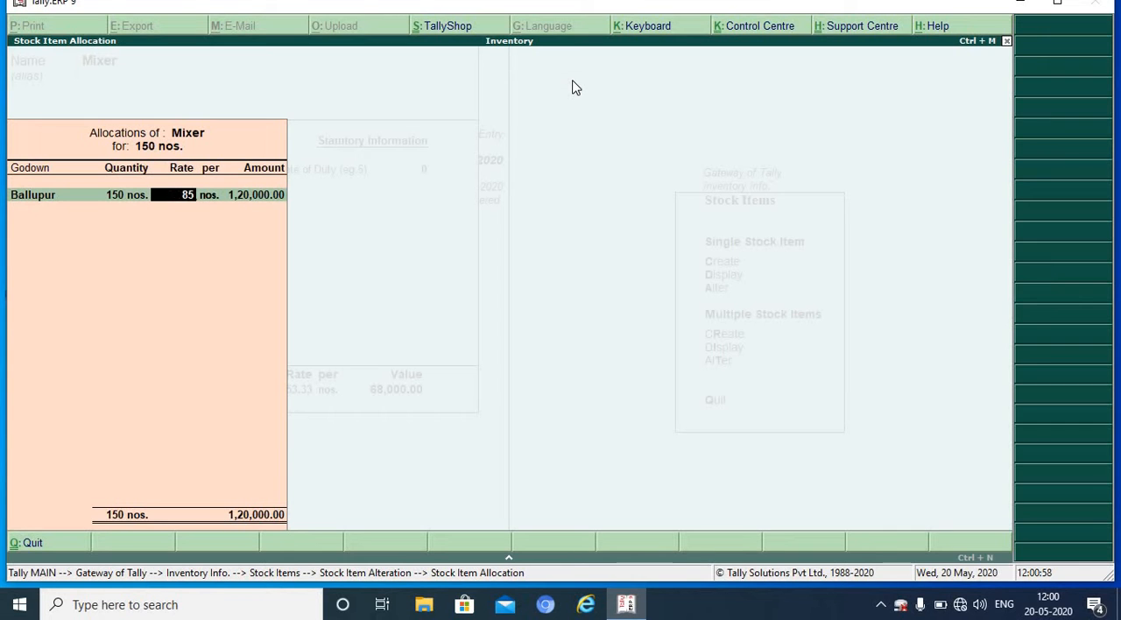
pyautogui.write('0')
pyautogui.press('Return')
pyautogui.press('Return')
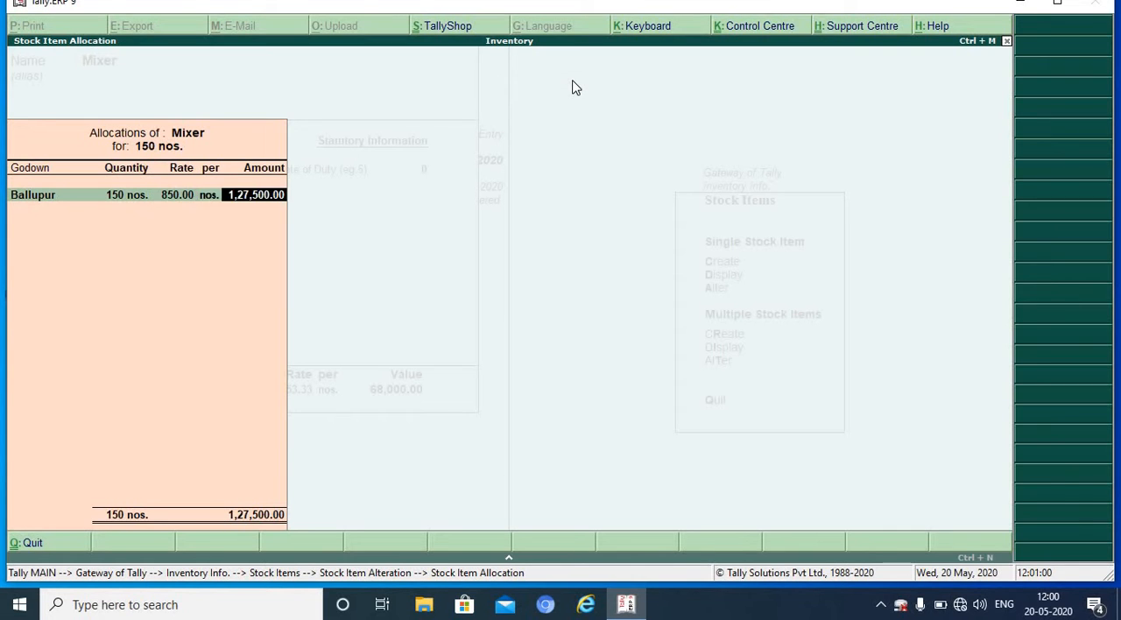
pyautogui.press('Return')
pyautogui.press('Return')
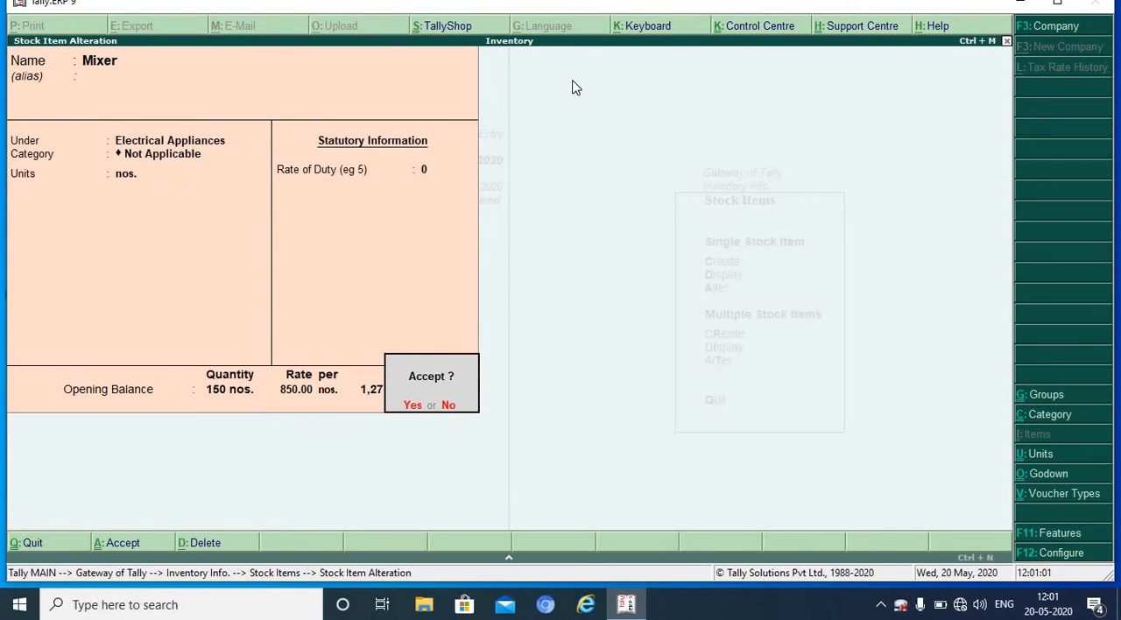
pyautogui.press('Return')
# Step: Leave stock item creation and start creating a single ledger in the accounts masters
pyautogui.press('Escape')
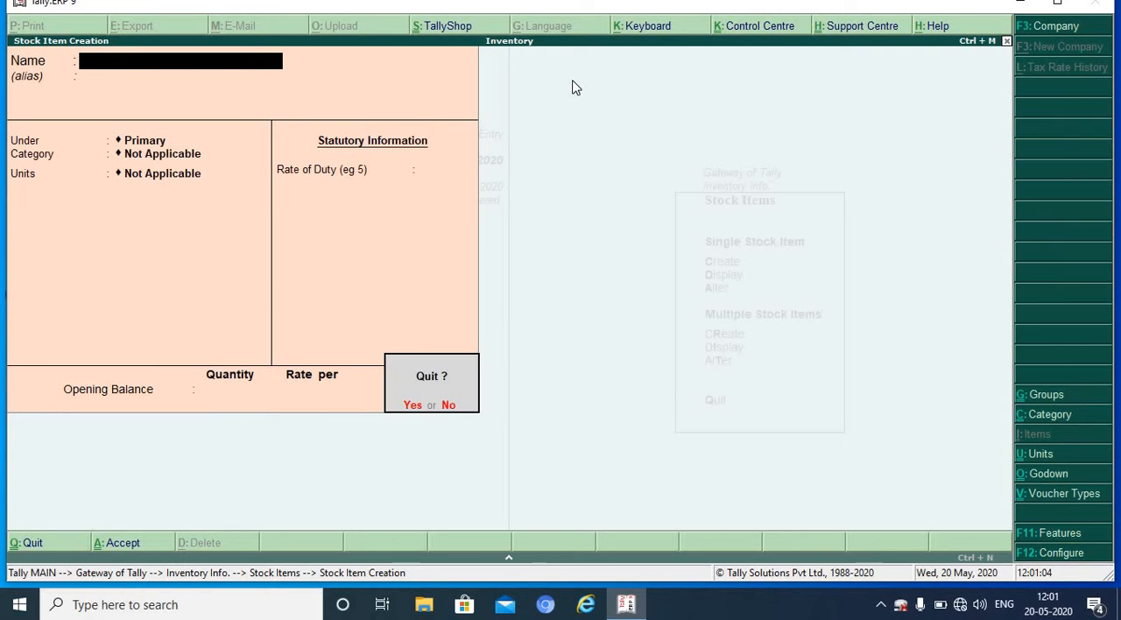
pyautogui.press('Return')
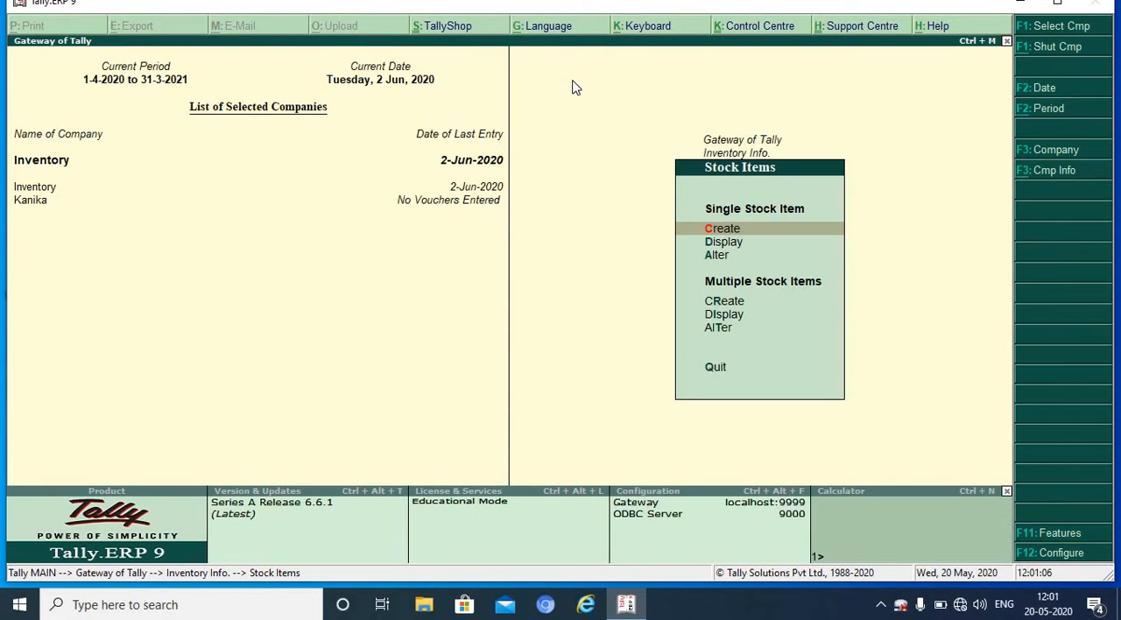
pyautogui.press('Escape')
pyautogui.press('Escape')
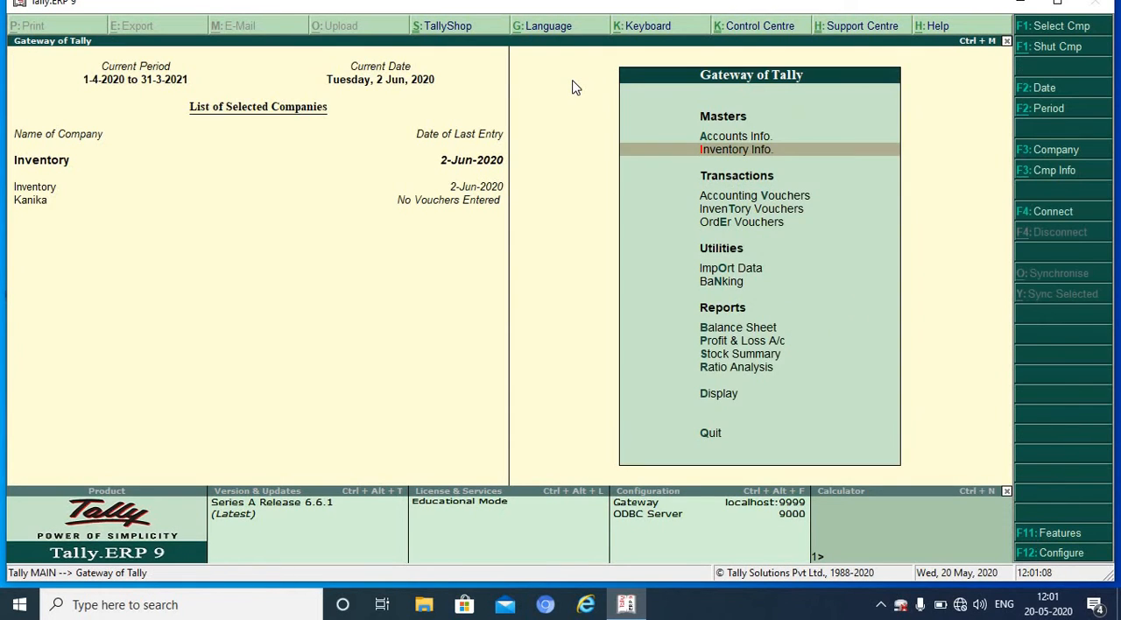
pyautogui.press('Up')
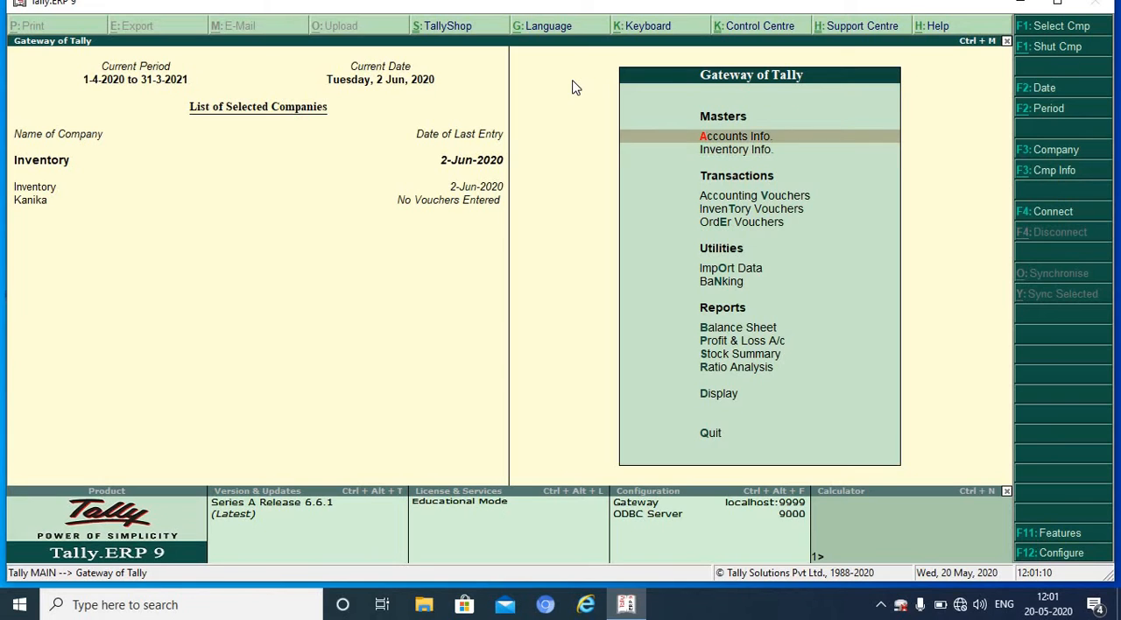
pyautogui.press('Return')
pyautogui.press('Down')
pyautogui.press('Return')
pyautogui.press('Return')
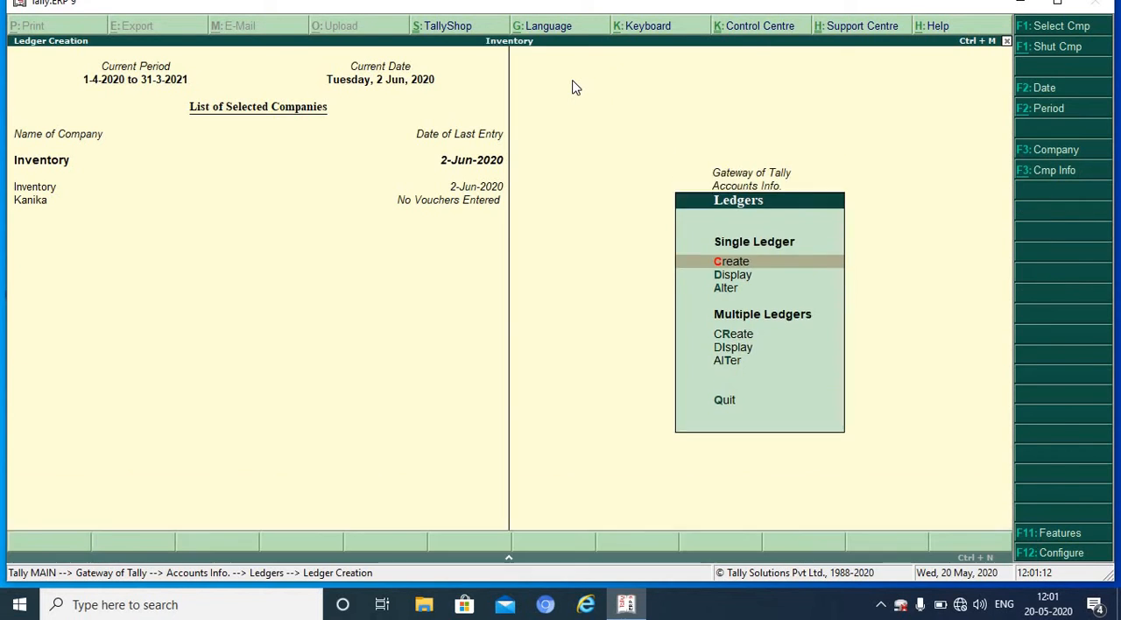
# Step: Name the new ledger A.K Trader, without an alias, and place it under Sundry Debtors
pyautogui.write('A')
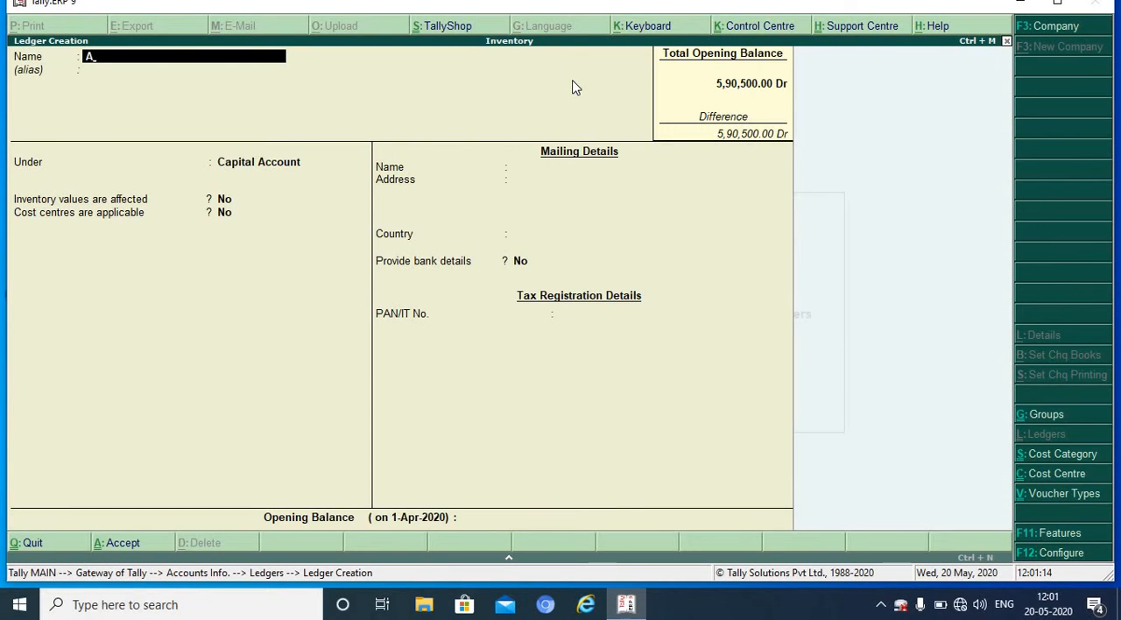
pyautogui.write('.K Trader')
pyautogui.press('Return')
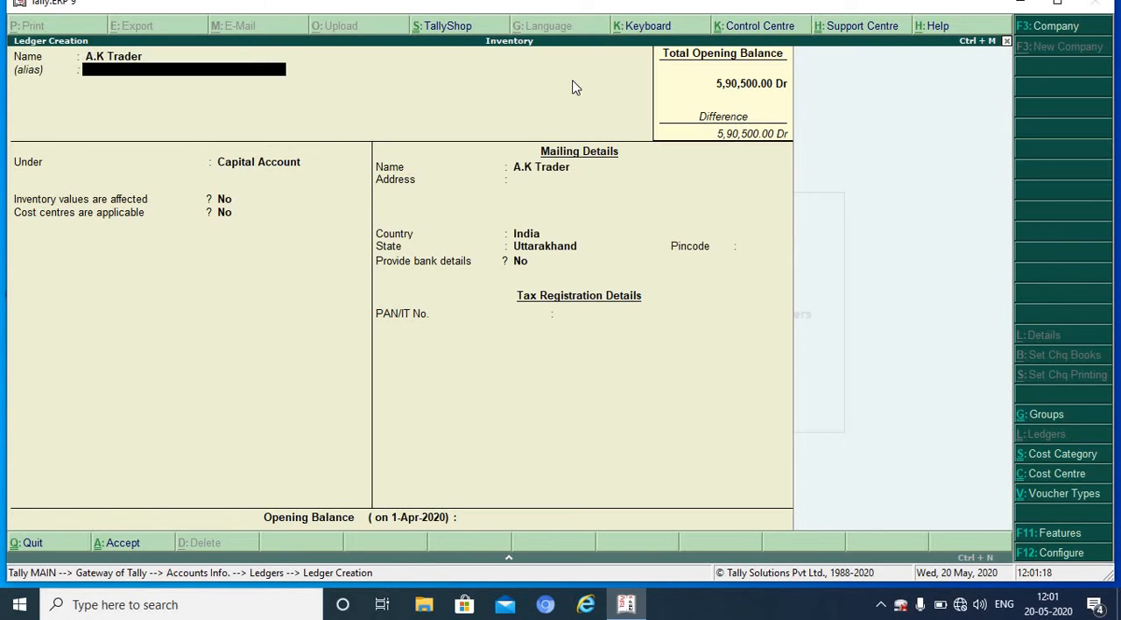
pyautogui.press('Return')
pyautogui.write('S')
pyautogui.press('Down')
pyautogui.press('Down')
pyautogui.press('Down')
pyautogui.press('Down')
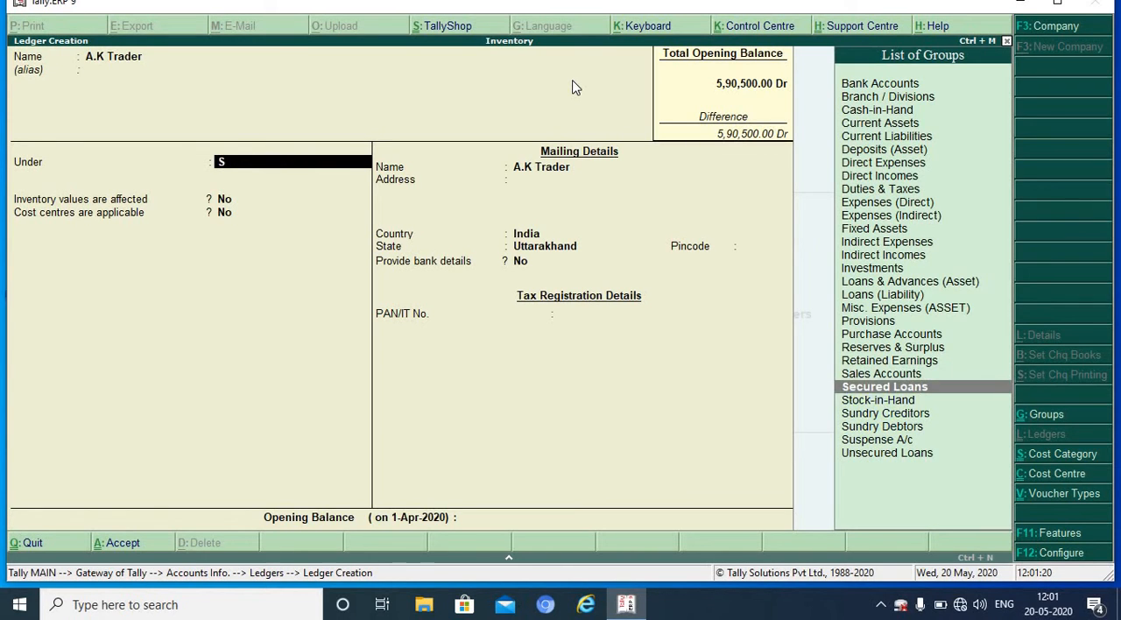
pyautogui.press('Return')
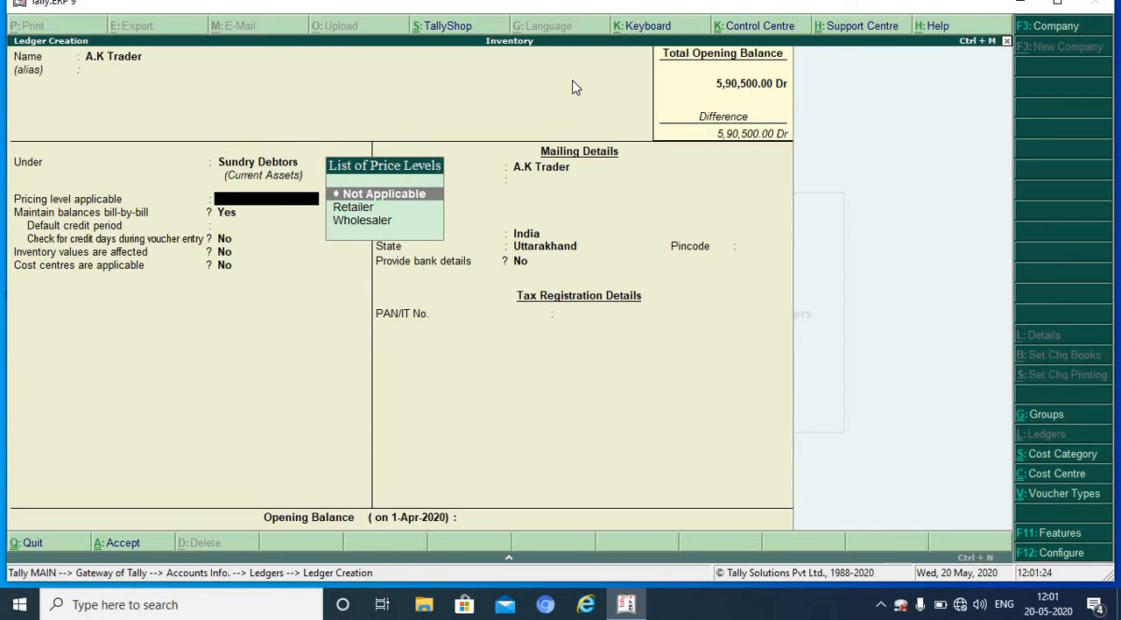
# Step: Set the applicable pricing level of the A.K Trader ledger to Wholesaler
pyautogui.press('Down')
pyautogui.press('Down')
pyautogui.press('Return')
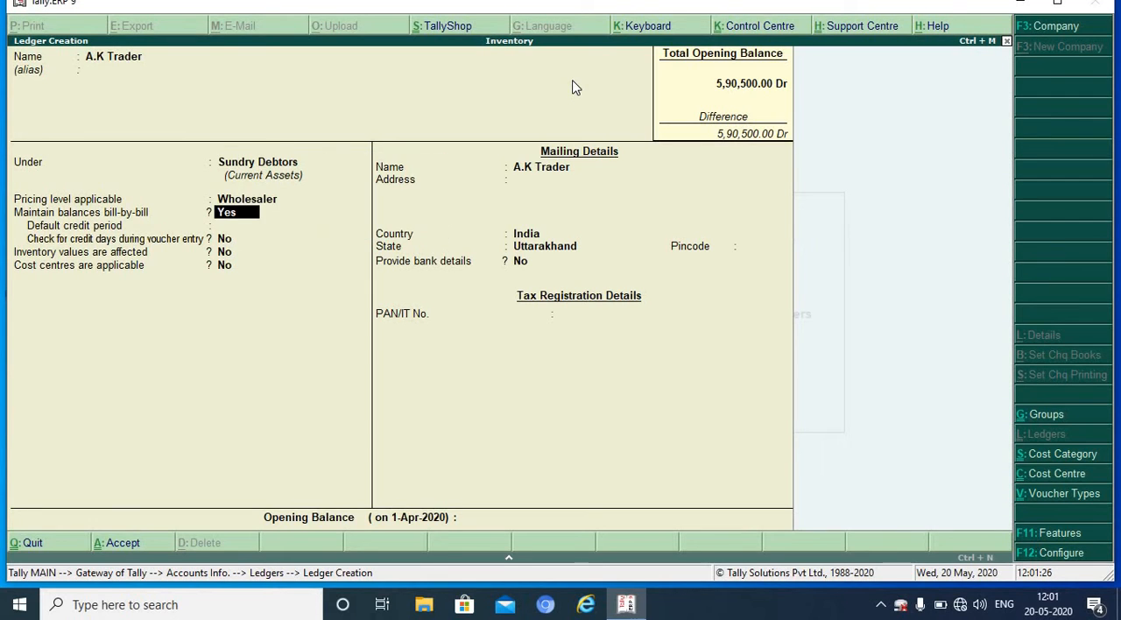
# Step: Keep bill-by-bill balances enabled with the other defaults and fill in the A.K Trader ledger's mailing address
pyautogui.press('Return')
pyautogui.press('Return')
pyautogui.press('Return')
pyautogui.press('Return')
pyautogui.press('Return')
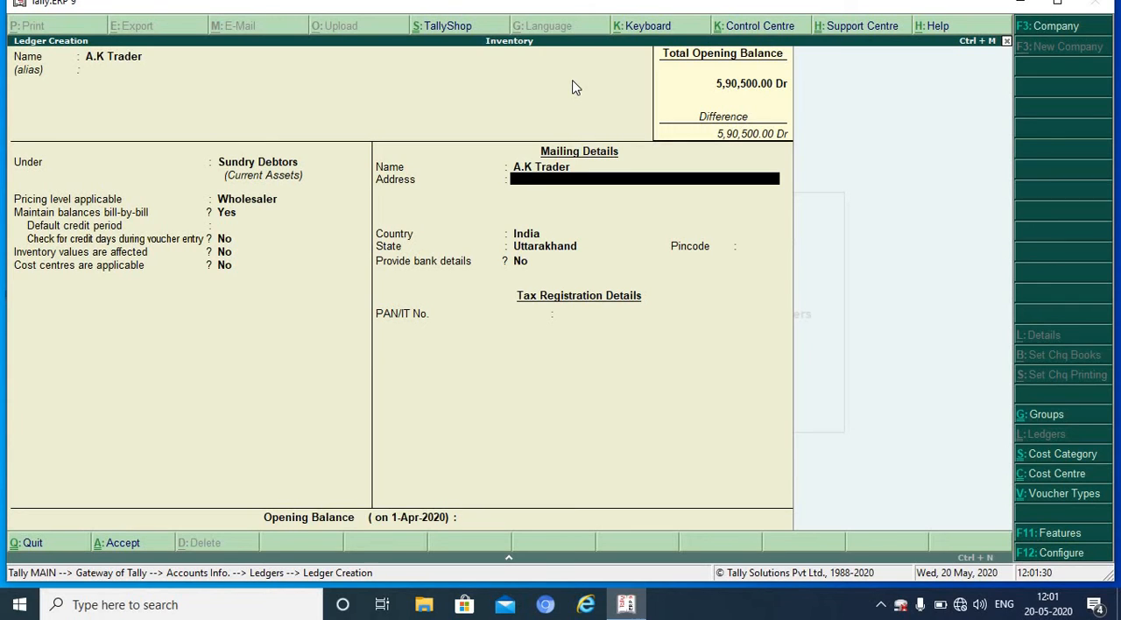
pyautogui.write('Roorkee')
pyautogui.press('Return')
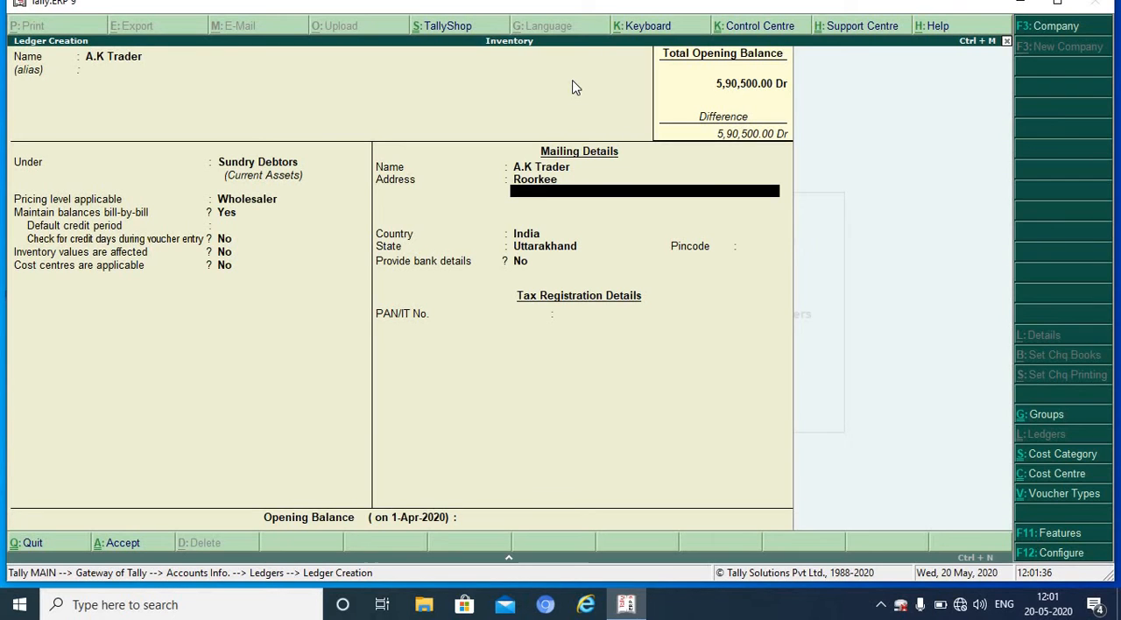
# Step: Keep the default country, state, bank and tax details and save the A.K Trader ledger
pyautogui.press('Return')
pyautogui.press('Return')
pyautogui.press('Return')
pyautogui.press('Return')
pyautogui.press('Return')
pyautogui.press('Return')
pyautogui.press('Return')
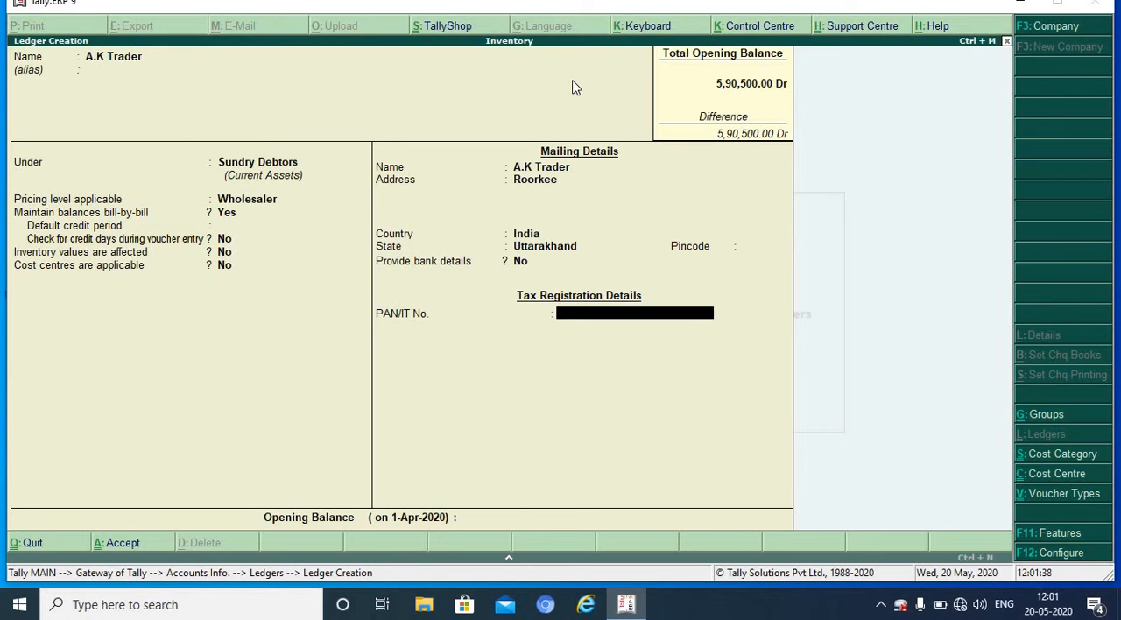
pyautogui.press('Return')
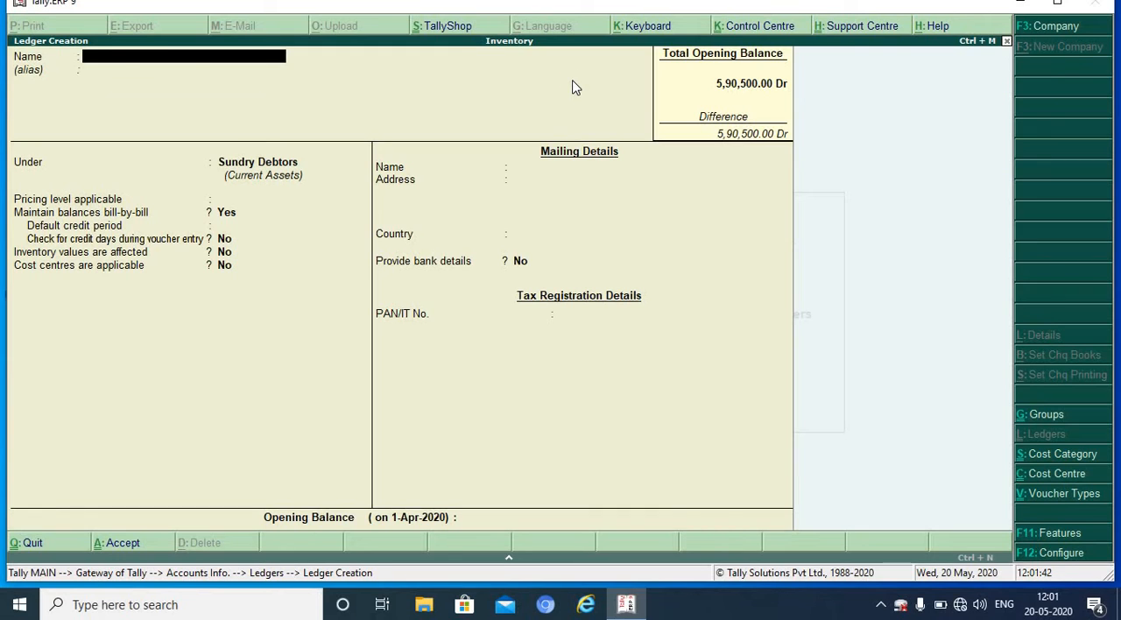
pyautogui.press('pageup')
pyautogui.press('pageup')
pyautogui.press('Escape')
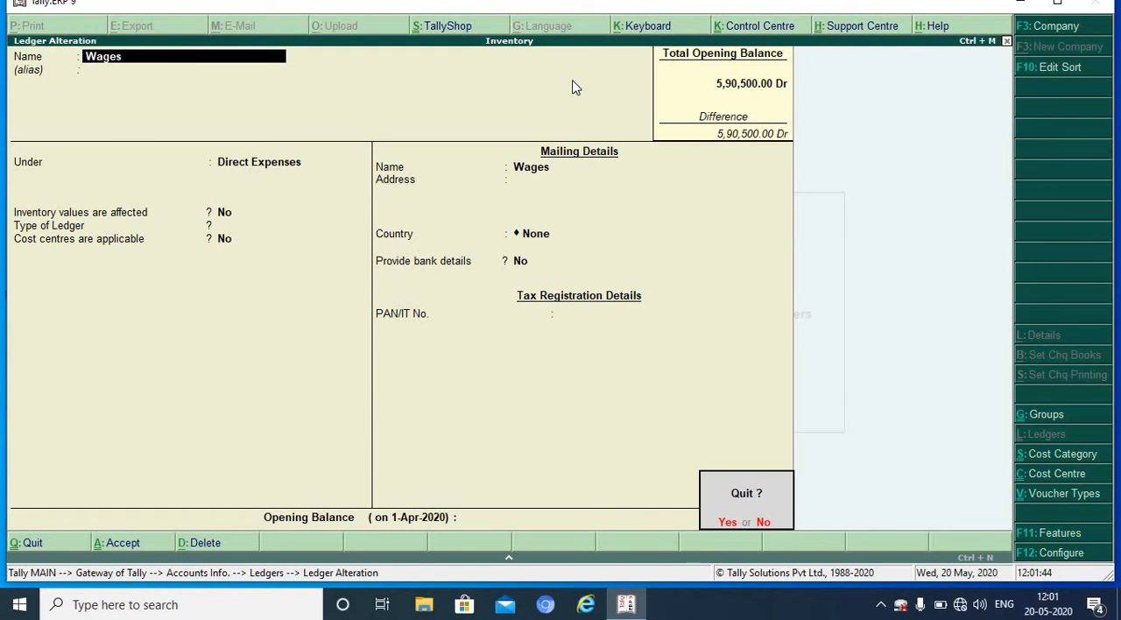
pyautogui.press('Return')
pyautogui.press('Escape')
# Step: Leave ledger creation and open the single ledger A.K Trader for alteration
pyautogui.press('Escape')
pyautogui.press('Return')
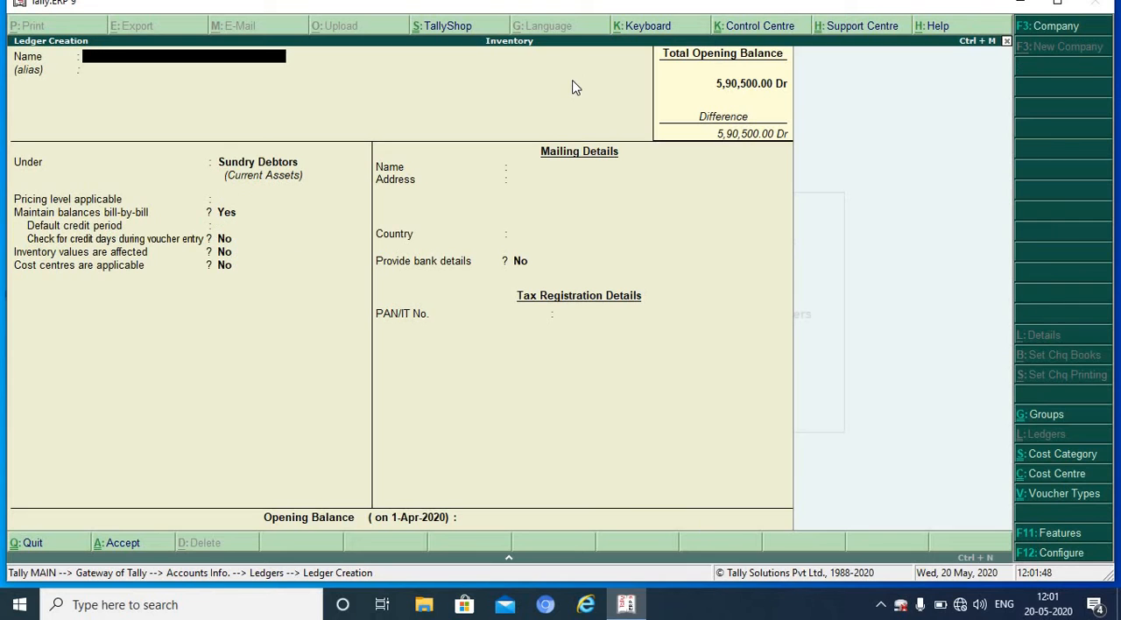
pyautogui.press('Escape')
pyautogui.press('Return')
pyautogui.press('Down')
pyautogui.press('Down')
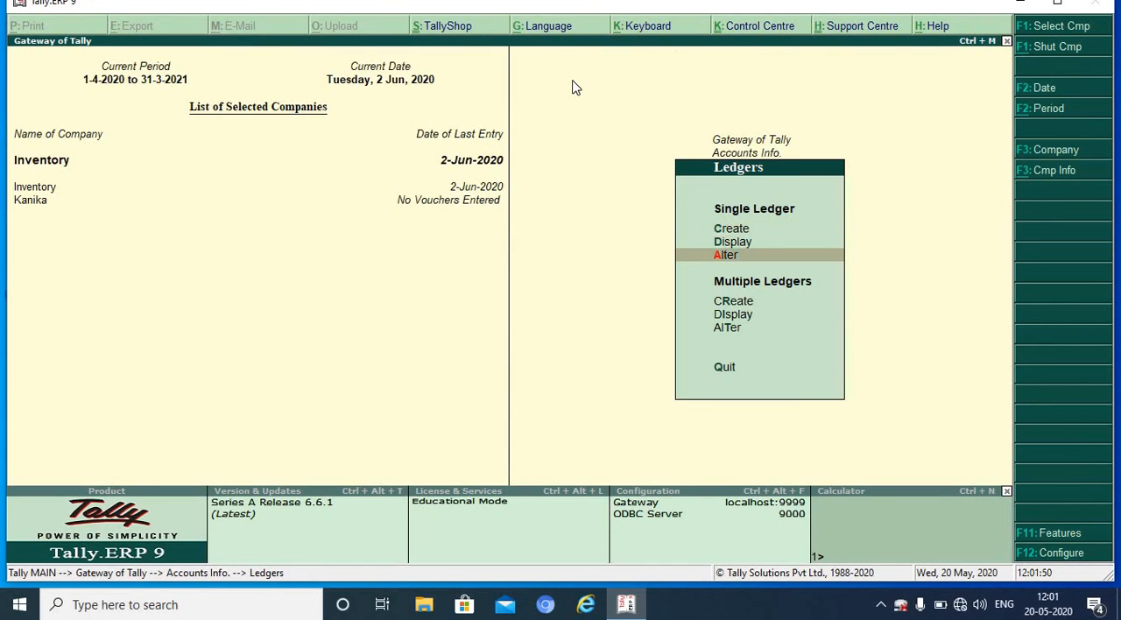
pyautogui.press('Return')
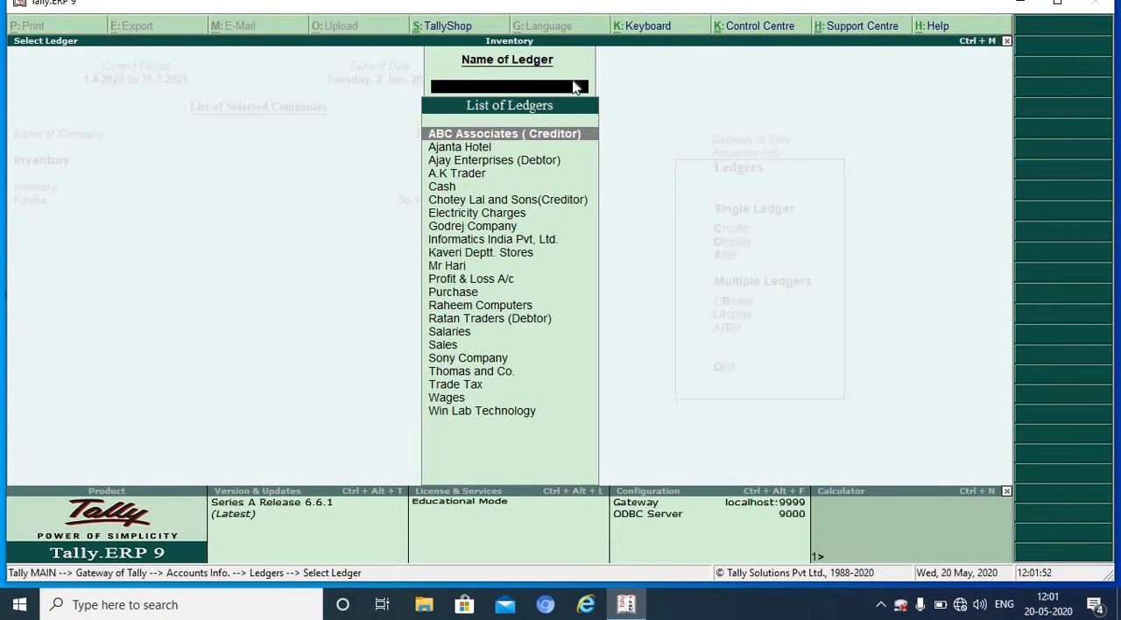
pyautogui.press('Down')
pyautogui.press('Down')
pyautogui.press('Down')
pyautogui.press('Return')
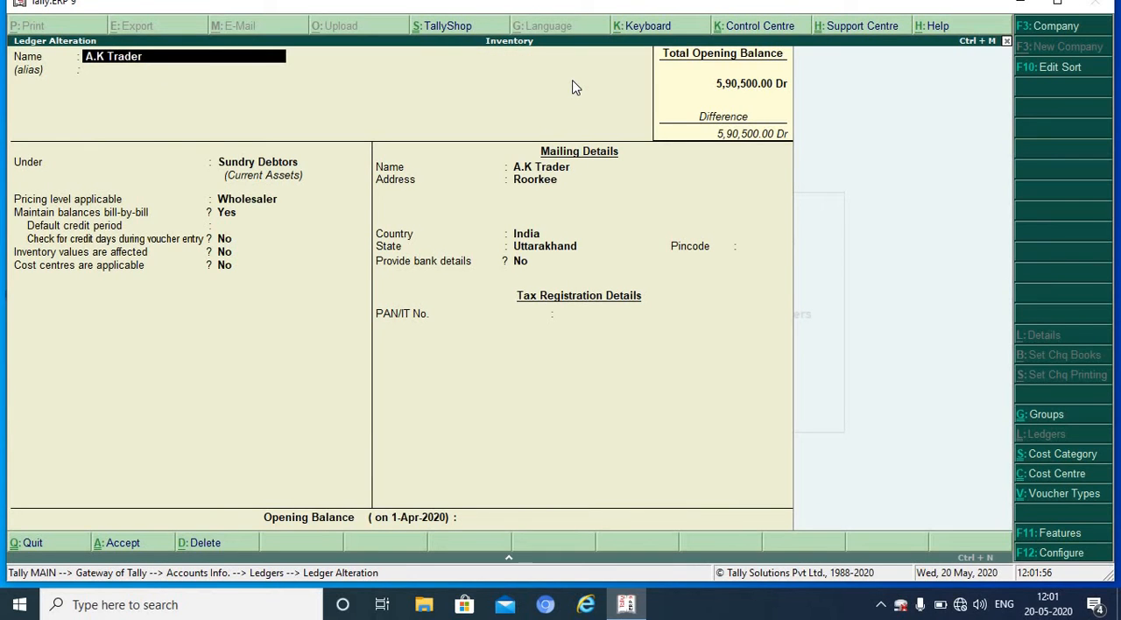
# Step: Rename the ledger as A.K Trader( Wholesaler)
pyautogui.write('( Wholesaler)')
# Step: Keep the remaining details of the A.K Trader( Wholesaler) ledger and save the alteration
pyautogui.press('Return')
pyautogui.press('Return')
pyautogui.press('Return')
pyautogui.press('Return')
pyautogui.press('Return')
pyautogui.press('Return')
pyautogui.press('Return')
pyautogui.press('Return')
pyautogui.press('Return')
pyautogui.press('Return')
pyautogui.press('Return')
pyautogui.press('Return')
pyautogui.press('Return')
pyautogui.press('Return')
pyautogui.press('Return')
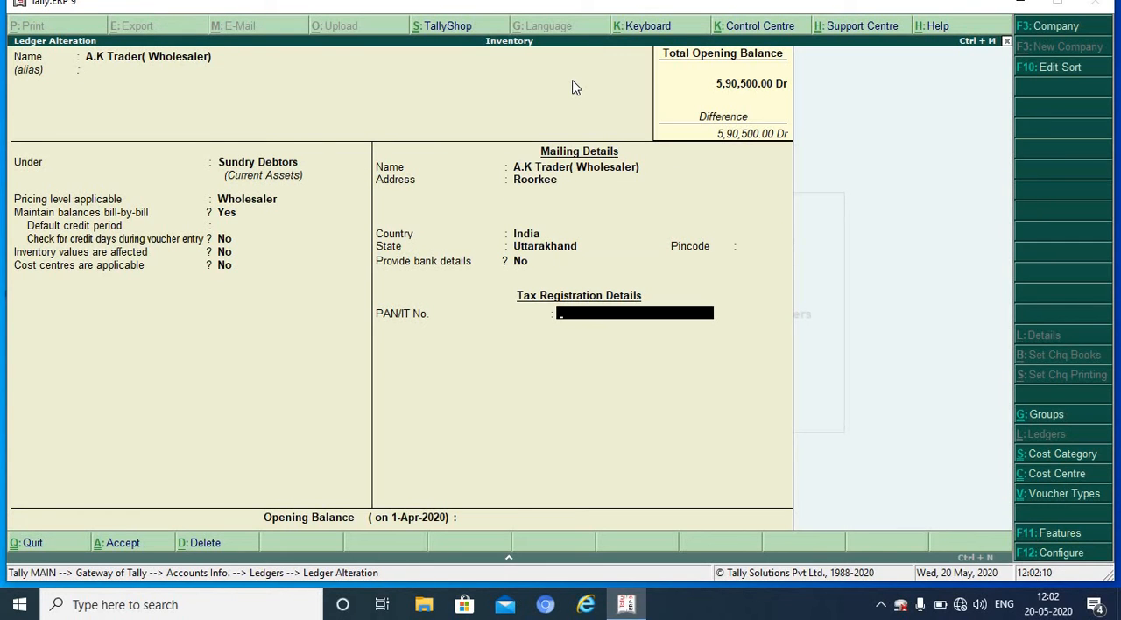
pyautogui.press('Return')
pyautogui.press('Return')
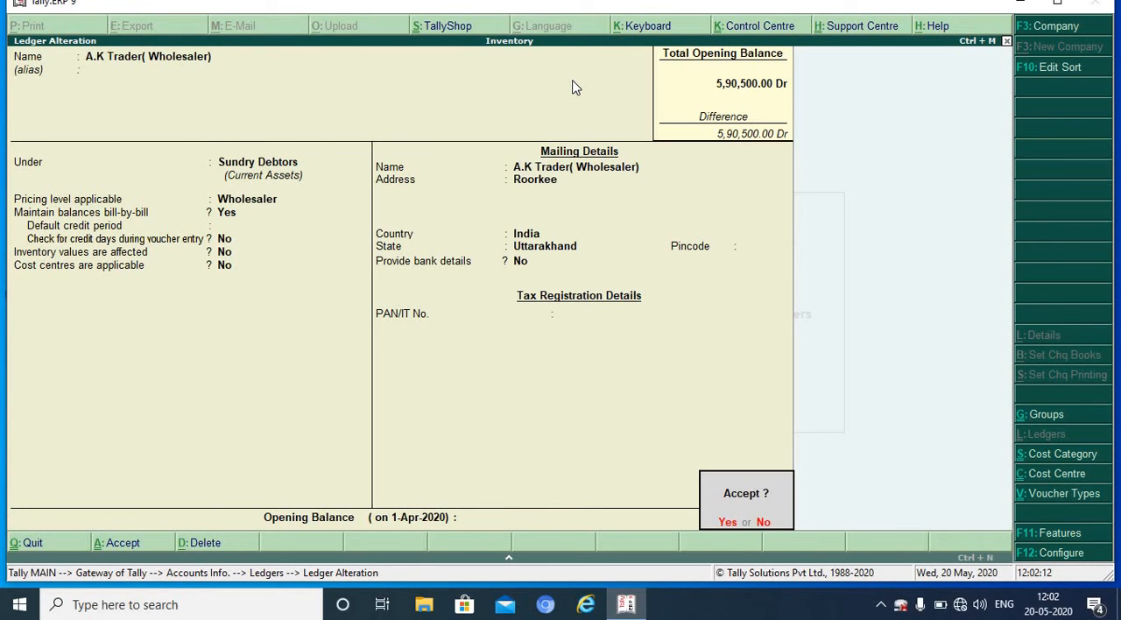
pyautogui.press('Return')
# Step: Leave ledger alteration and start creating another single ledger
pyautogui.press('Escape')
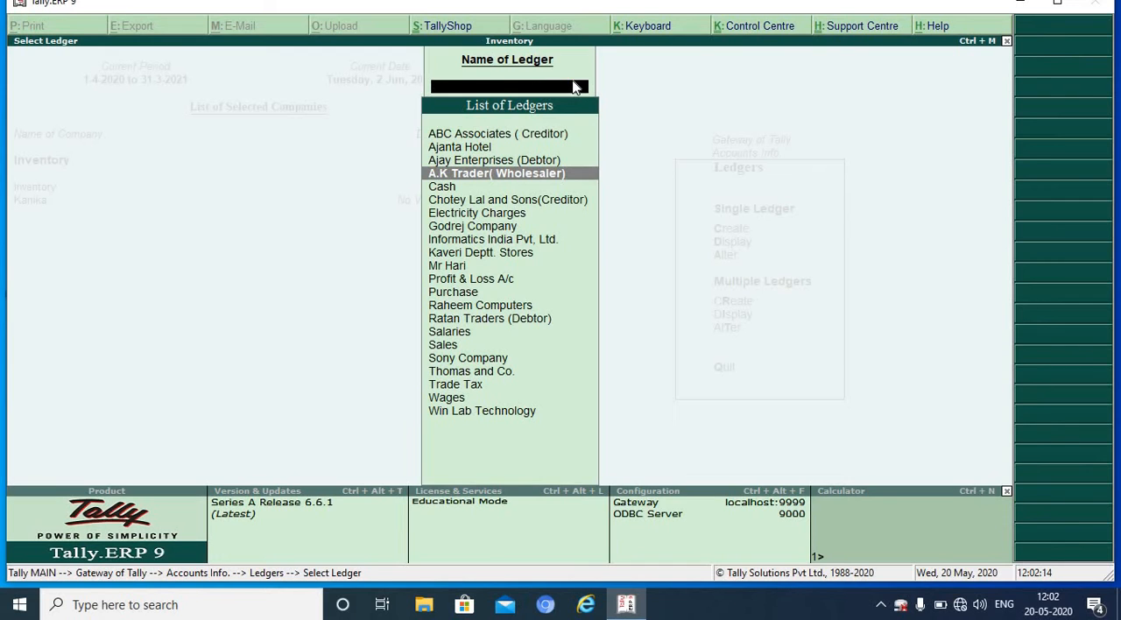
pyautogui.press('Escape')
pyautogui.press('Up')
pyautogui.press('Up')
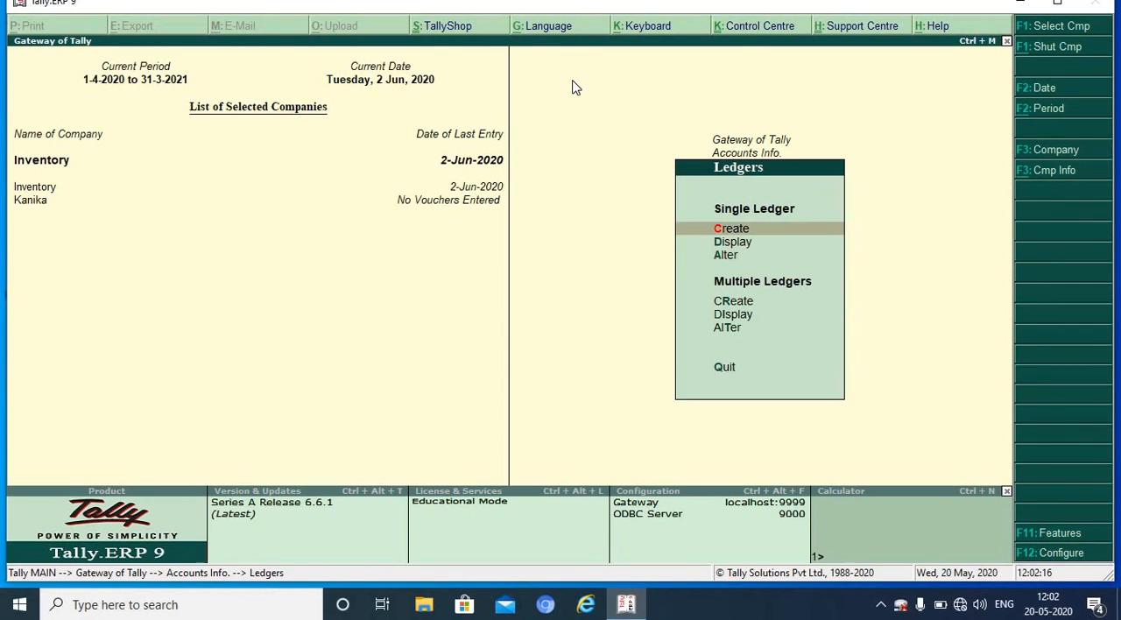
pyautogui.press('Return')
# Step: Name the new ledger Gupta Enterprises ( Retailer)
pyautogui.write('Gupta Ent')
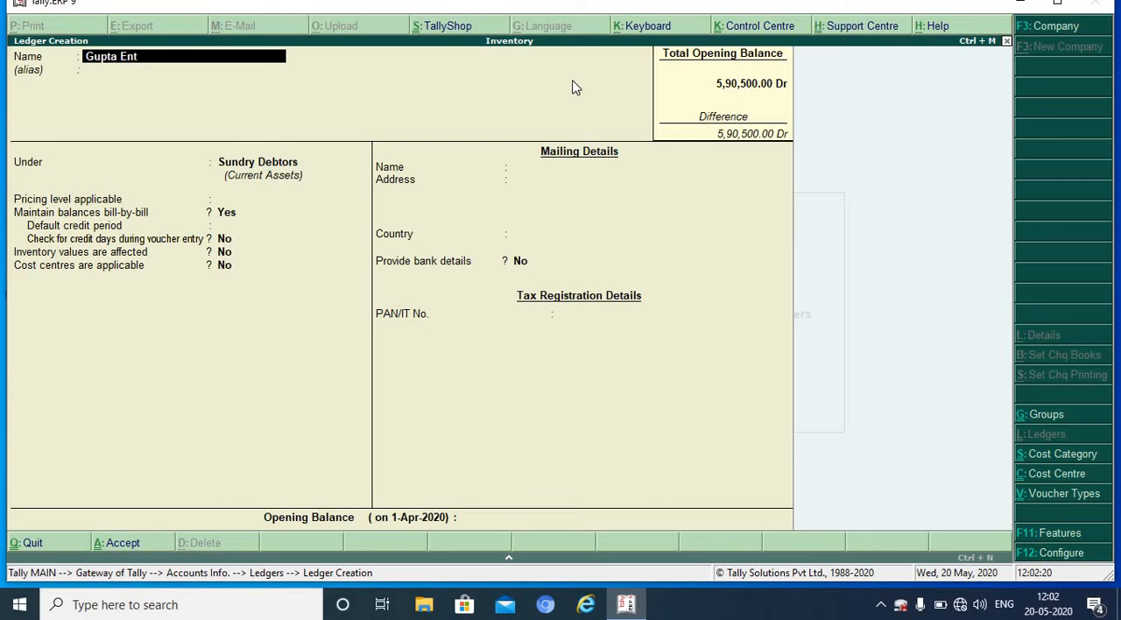
pyautogui.write('erprises ( RFe')
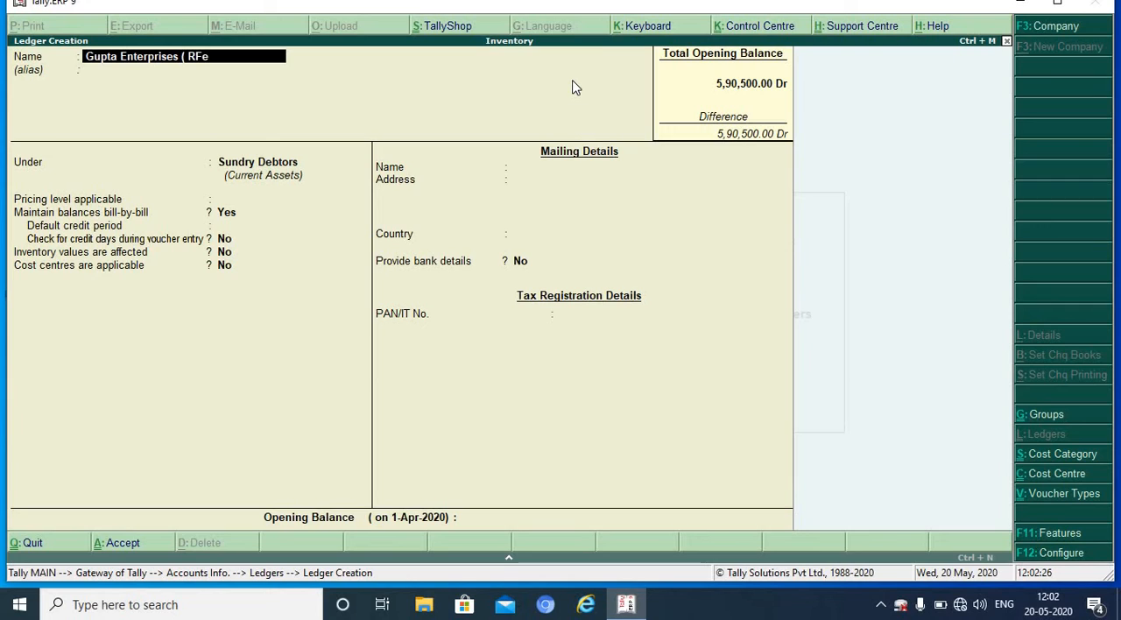
pyautogui.write('tailer)')
pyautogui.press('BackSpace')
pyautogui.press('BackSpace')
pyautogui.press('BackSpace')
pyautogui.press('BackSpace')
pyautogui.press('BackSpace')
pyautogui.press('BackSpace')
pyautogui.press('BackSpace')
pyautogui.press('BackSpace')
pyautogui.press('BackSpace')
pyautogui.write('etailer)')
# Step: Leave the alias empty, keep the ledger under Sundry Debtors, and set its applicable pricing level to Retailer
pyautogui.press('Return')
pyautogui.press('Return')
pyautogui.press('Return')
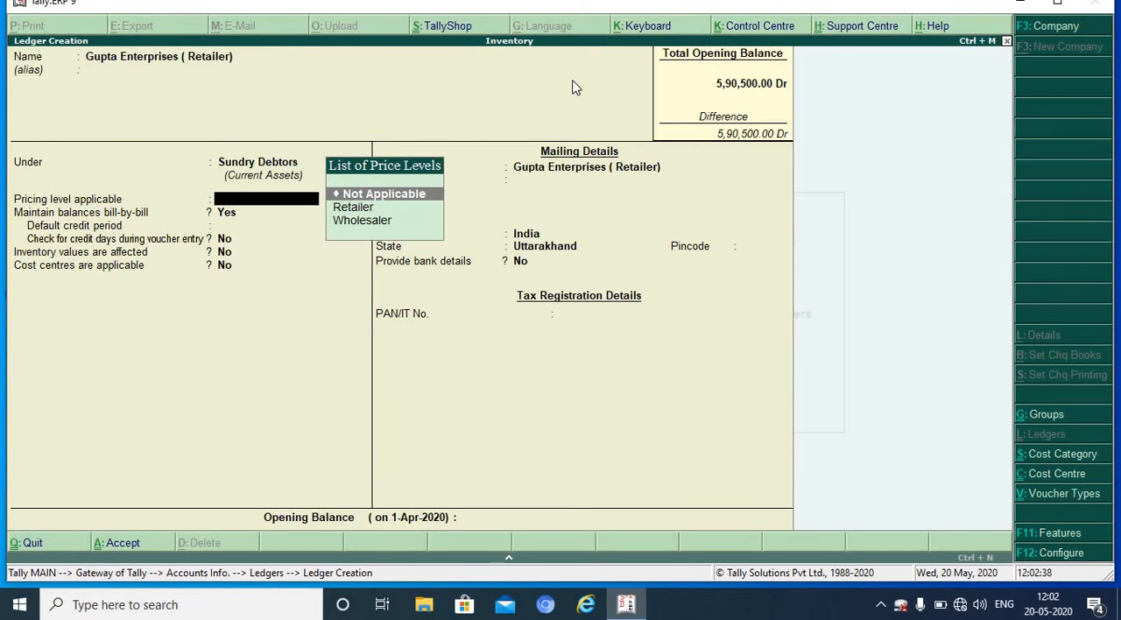
pyautogui.press('Down')
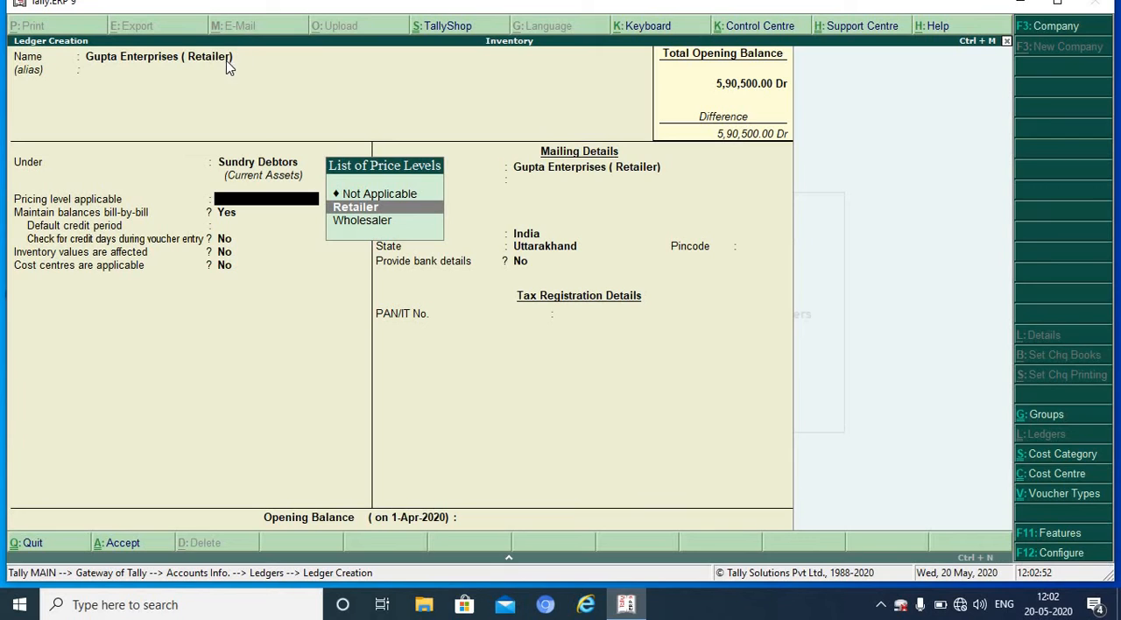
pyautogui.click(372, 208)
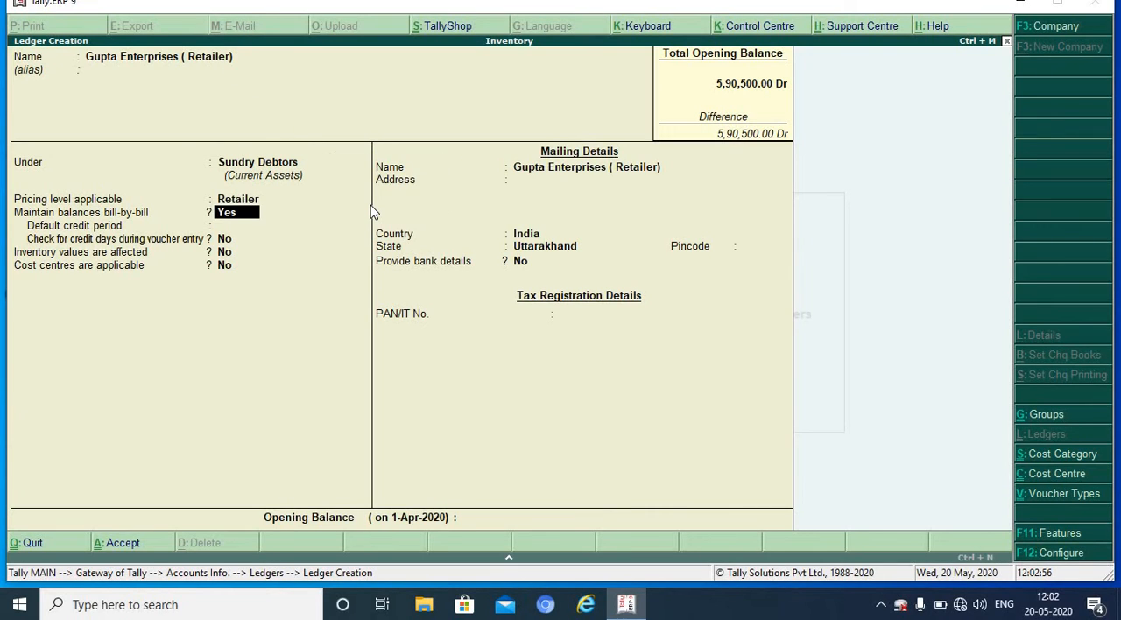
# Step: Fill in the mailing address of the Gupta Enterprises ledger, keep the other defaults and save it
pyautogui.press('Return')
pyautogui.press('Return')
pyautogui.press('Return')
pyautogui.press('Return')
pyautogui.press('Return')
pyautogui.press('Return')
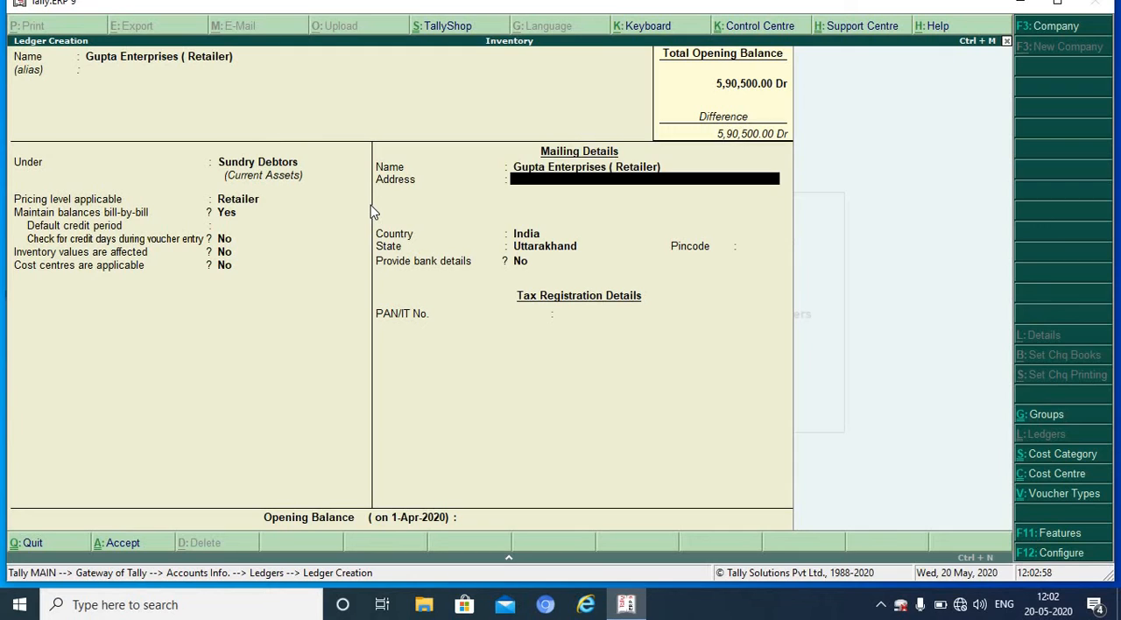
pyautogui.write('Dehradun')
pyautogui.press('Return')
pyautogui.press('Return')
pyautogui.press('Return')
pyautogui.press('Return')
pyautogui.press('Return')
pyautogui.press('Return')
pyautogui.press('Return')
pyautogui.press('Return')
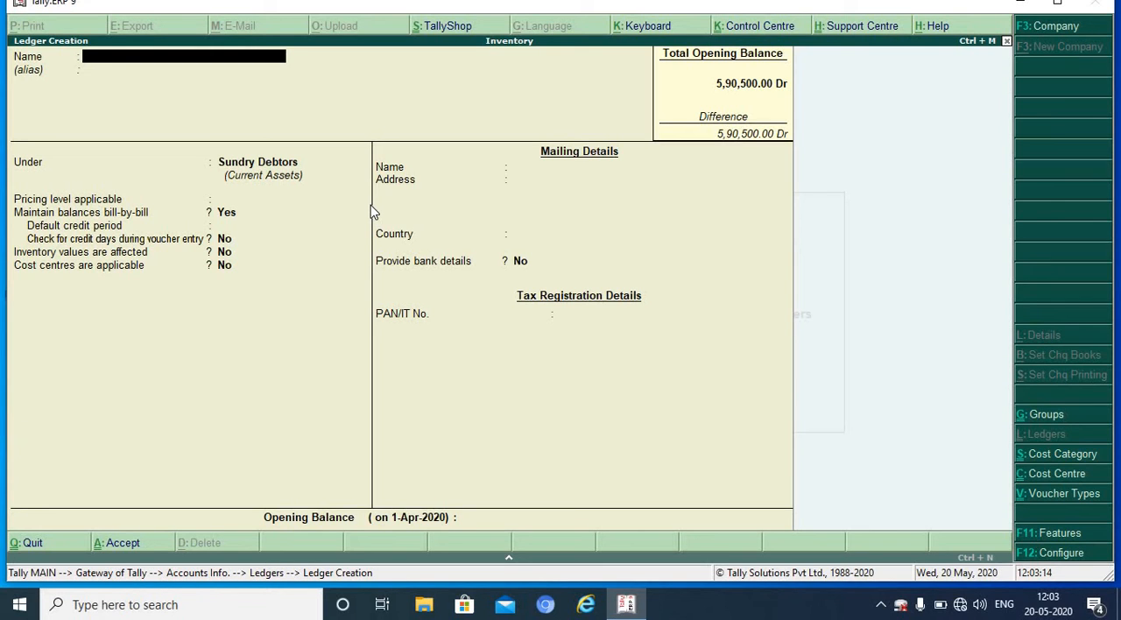
# Step: Quit ledger creation and return to the Gateway of Tally
pyautogui.press('Escape')
pyautogui.press('y')
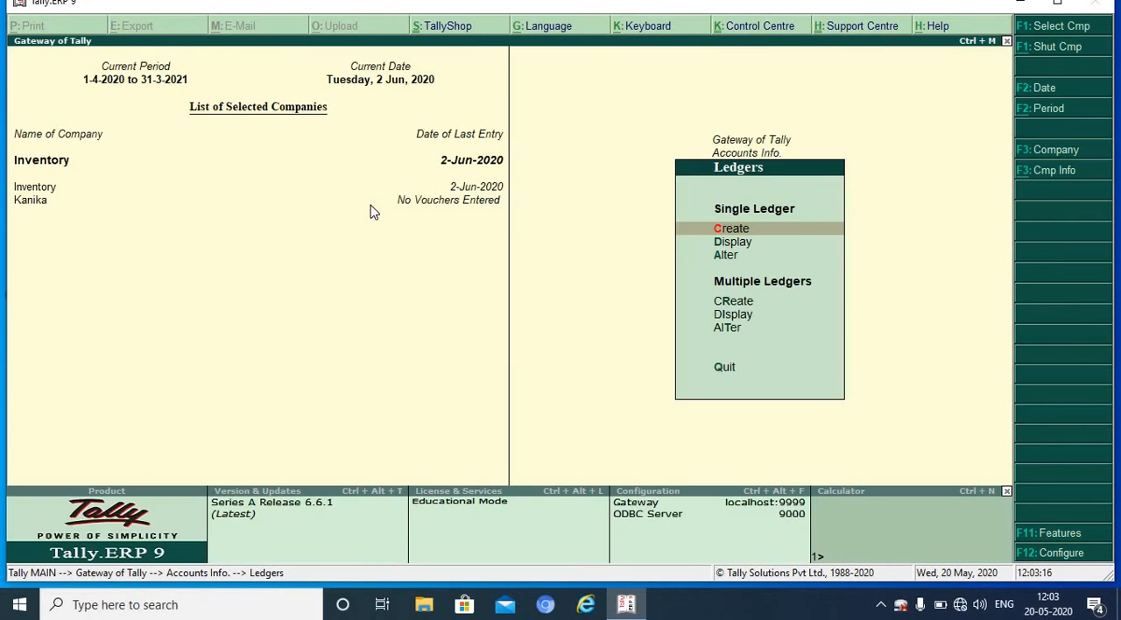
pyautogui.press('Escape')
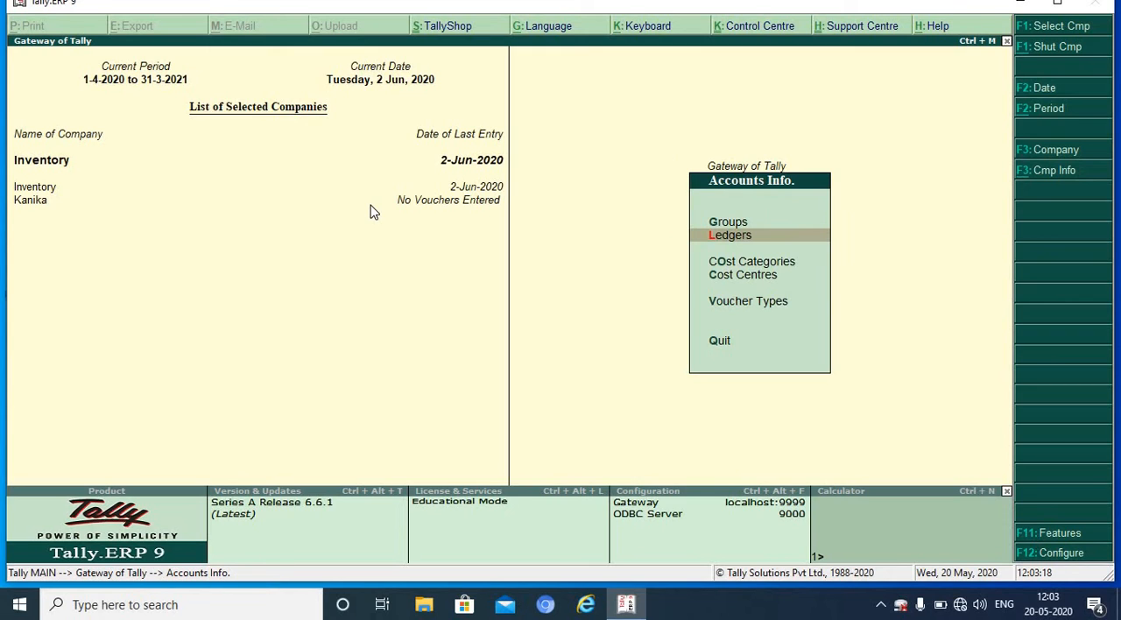
pyautogui.press('Escape')
# Step: Open the price list by stock groups in the inventory masters
pyautogui.press('Down')
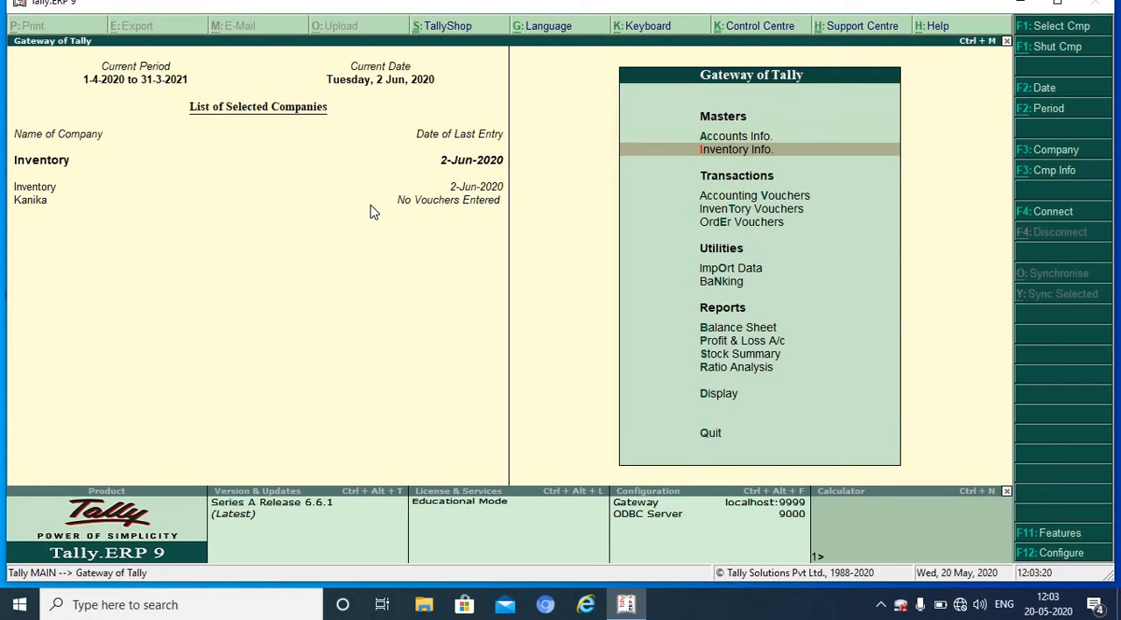
pyautogui.press('Return')
pyautogui.press('Down')
pyautogui.press('Down')
pyautogui.press('Down')
pyautogui.press('Down')
pyautogui.press('Down')
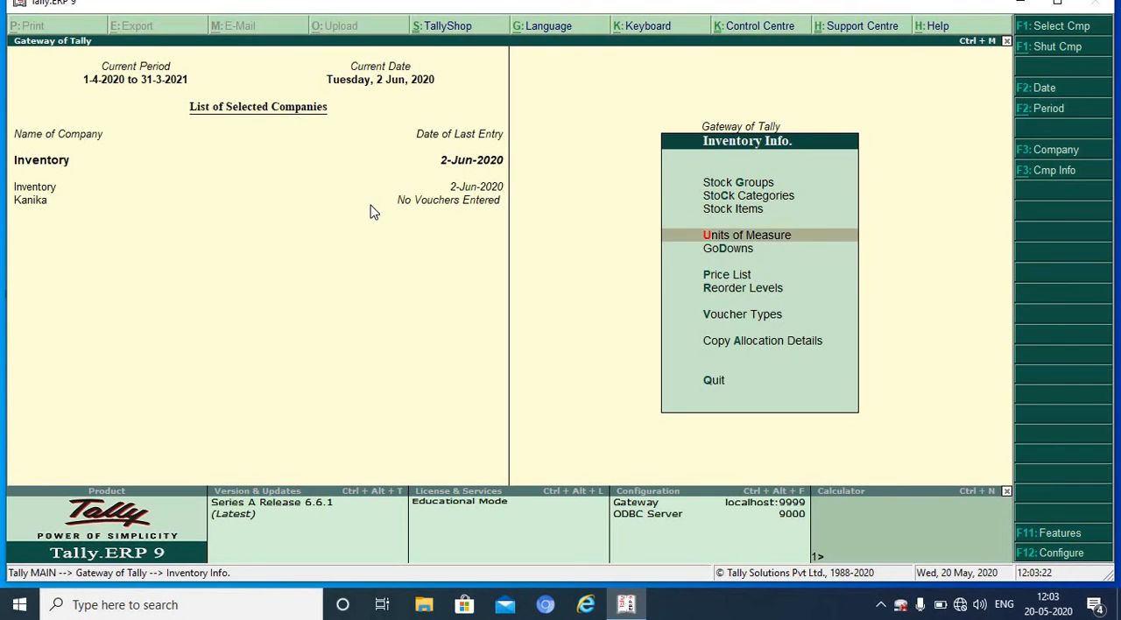
pyautogui.press('Down')
pyautogui.press('Up')
pyautogui.press('Return')
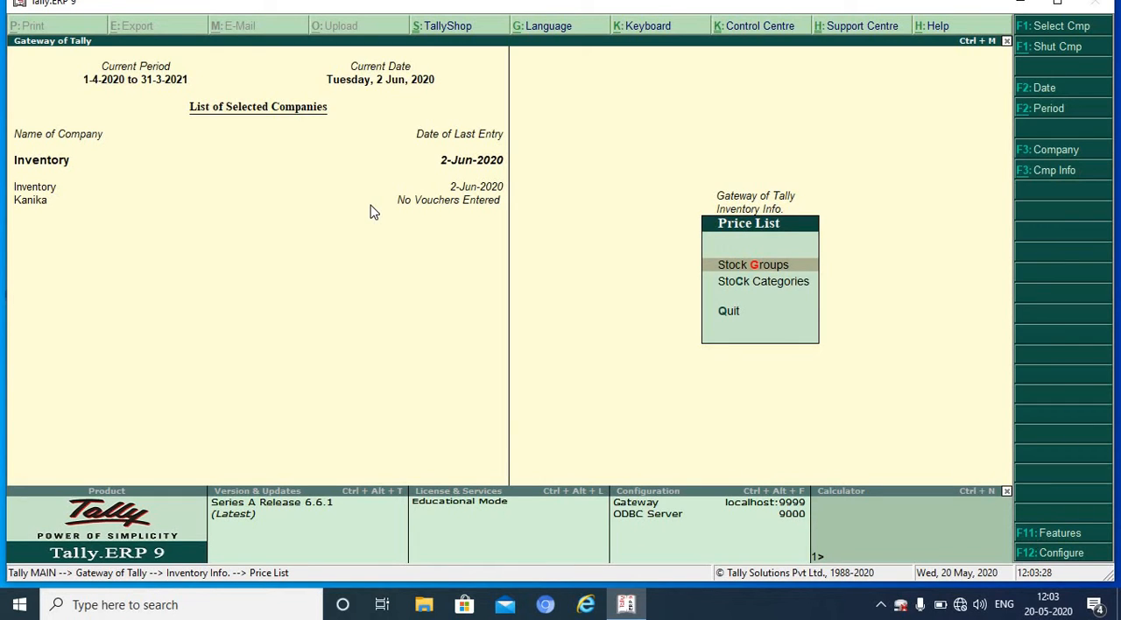
pyautogui.press('Return')
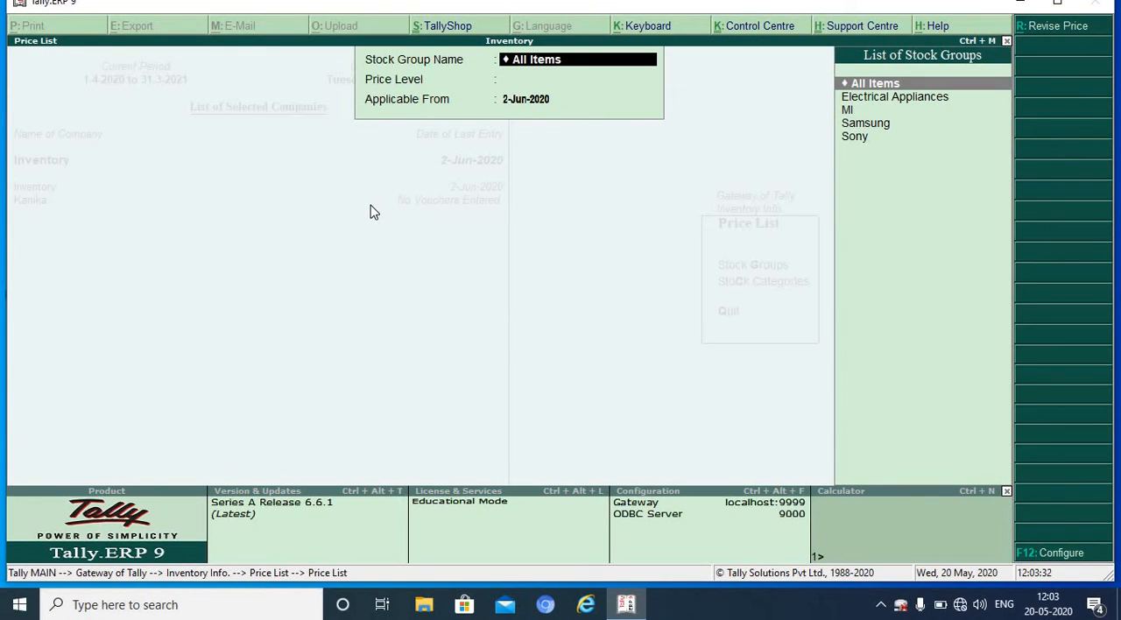
# Step: Set up the price list for All Items at the Retailer level, applicable from 1-4-2020
pyautogui.press('Return')
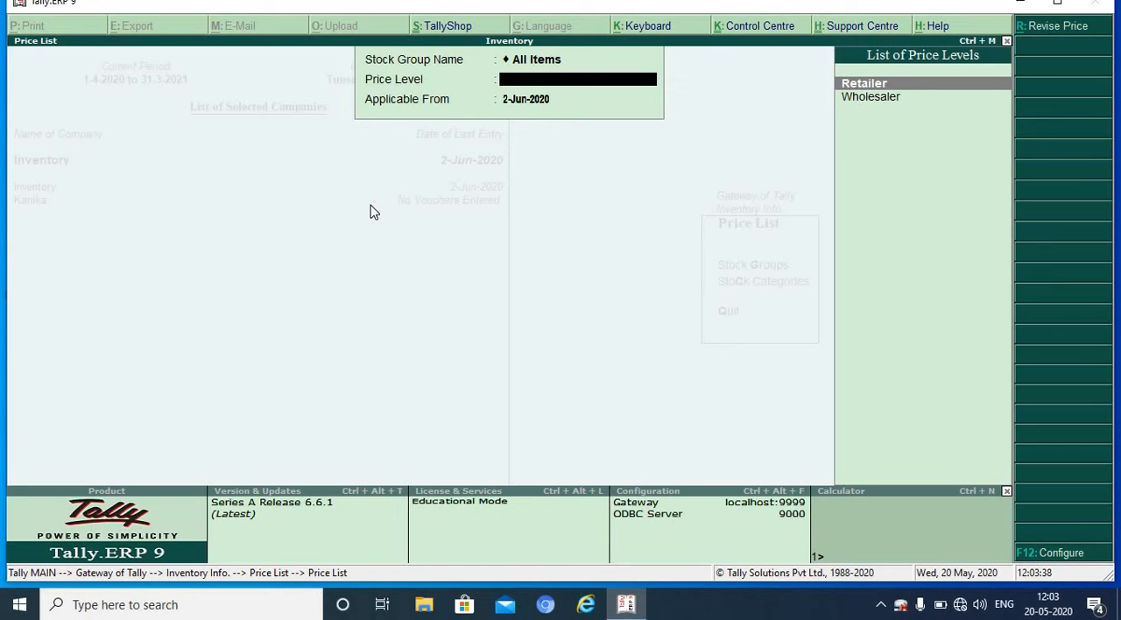
pyautogui.press('Return')
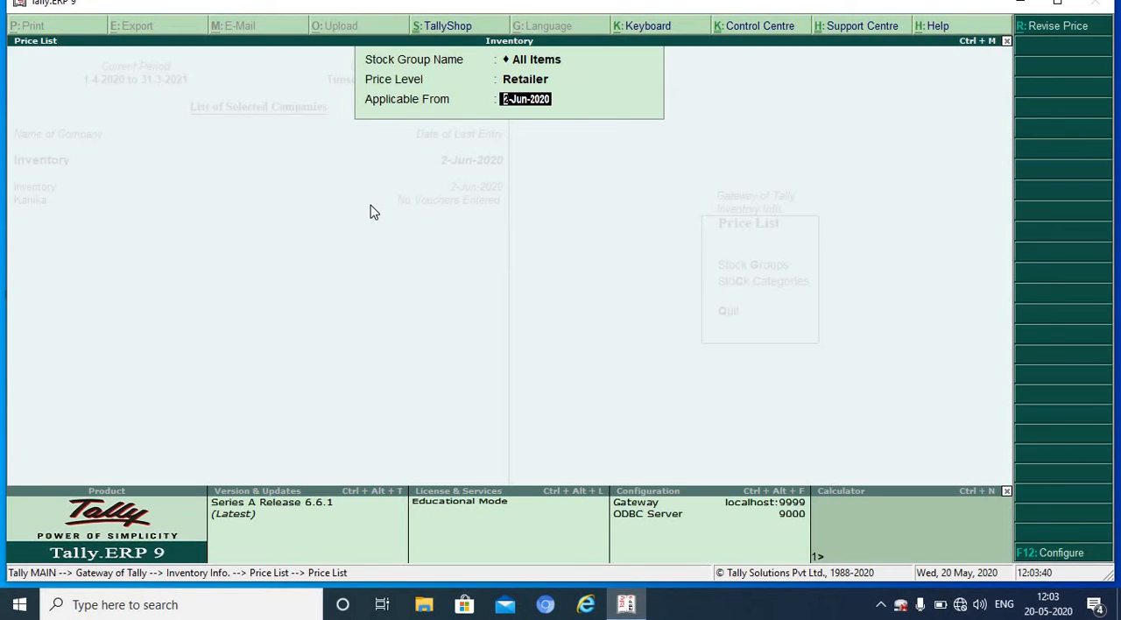
pyautogui.write('1-4-2020')
pyautogui.press('Return')
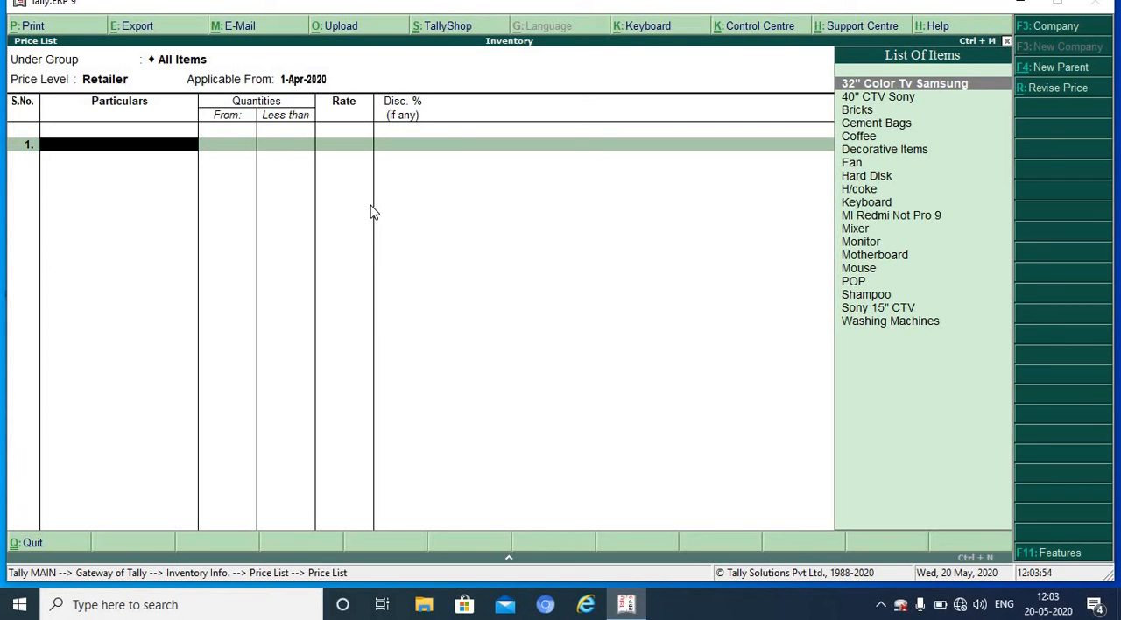
# Step: Add Fan to the Retailer price list with a rate of 1000 for quantities less than 10 nos., without discount
pyautogui.write('F')
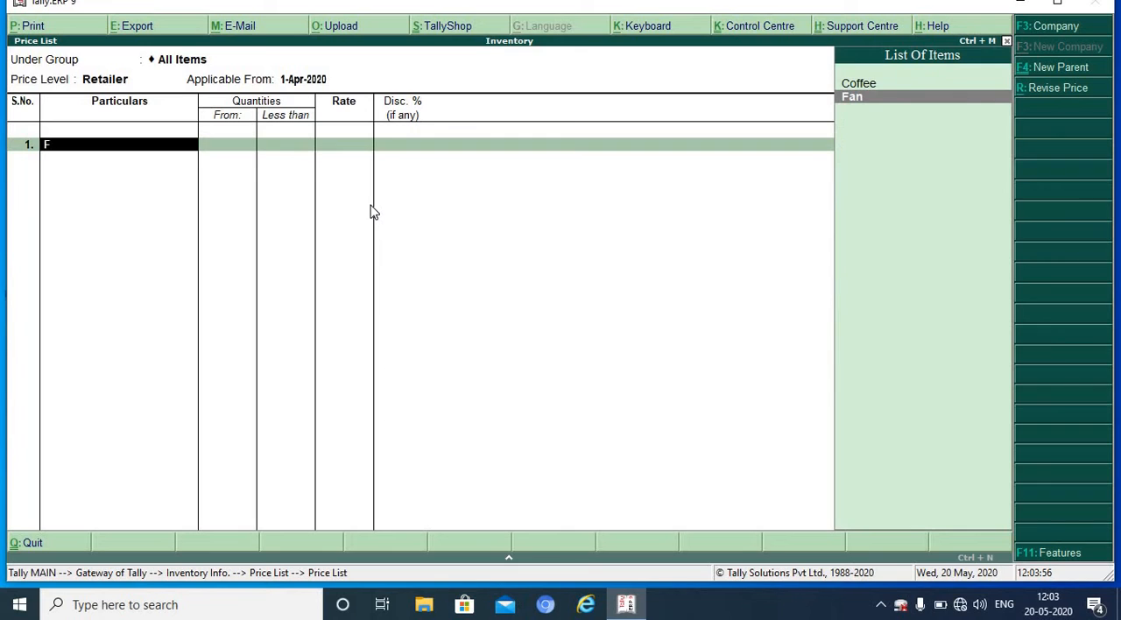
pyautogui.press('Return')
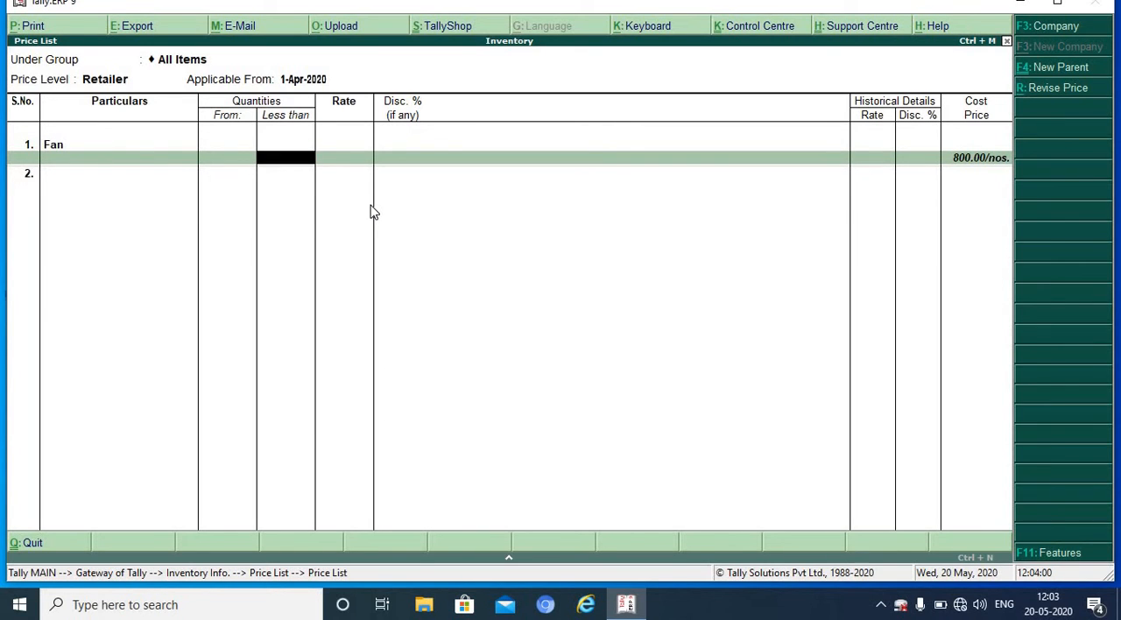
pyautogui.write('10')
pyautogui.press('Return')
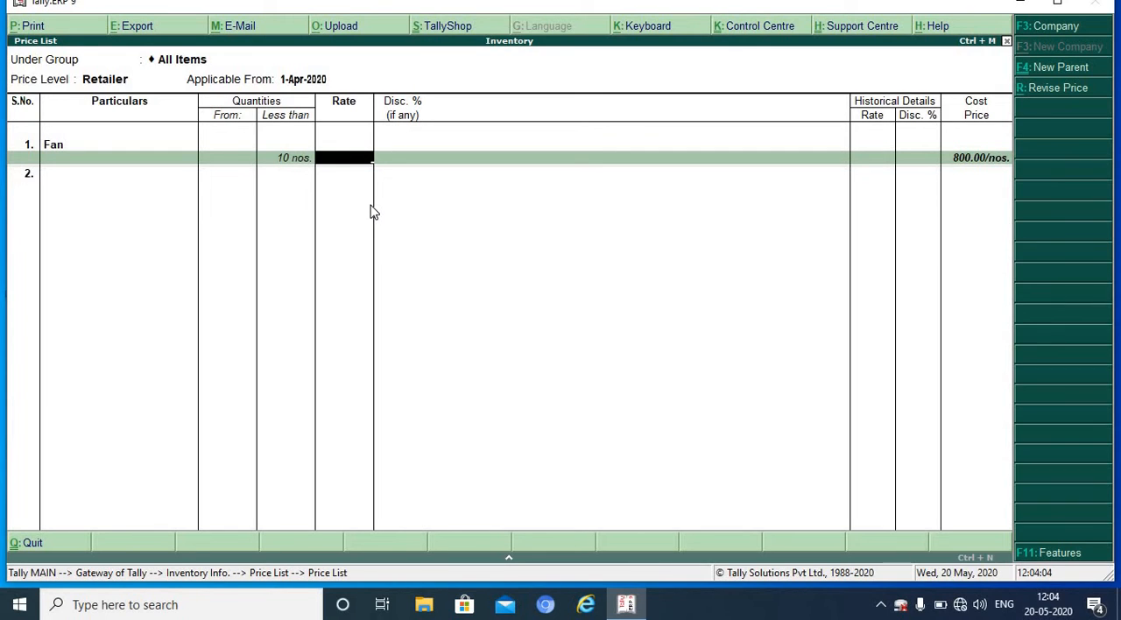
pyautogui.write('1000')
pyautogui.press('Return')
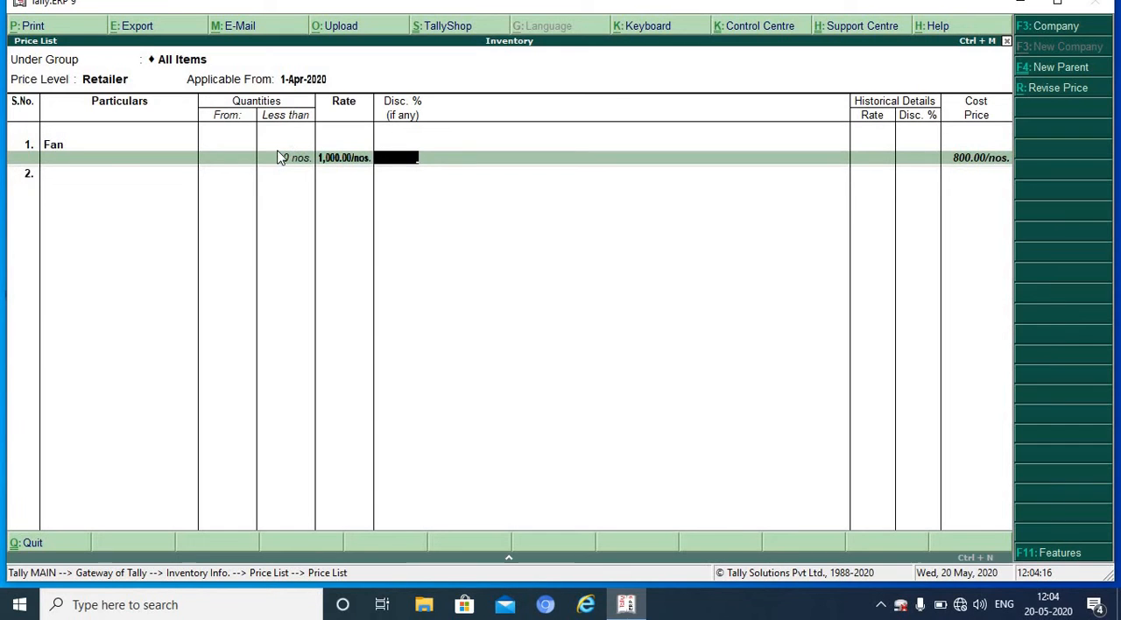
pyautogui.press('Return')
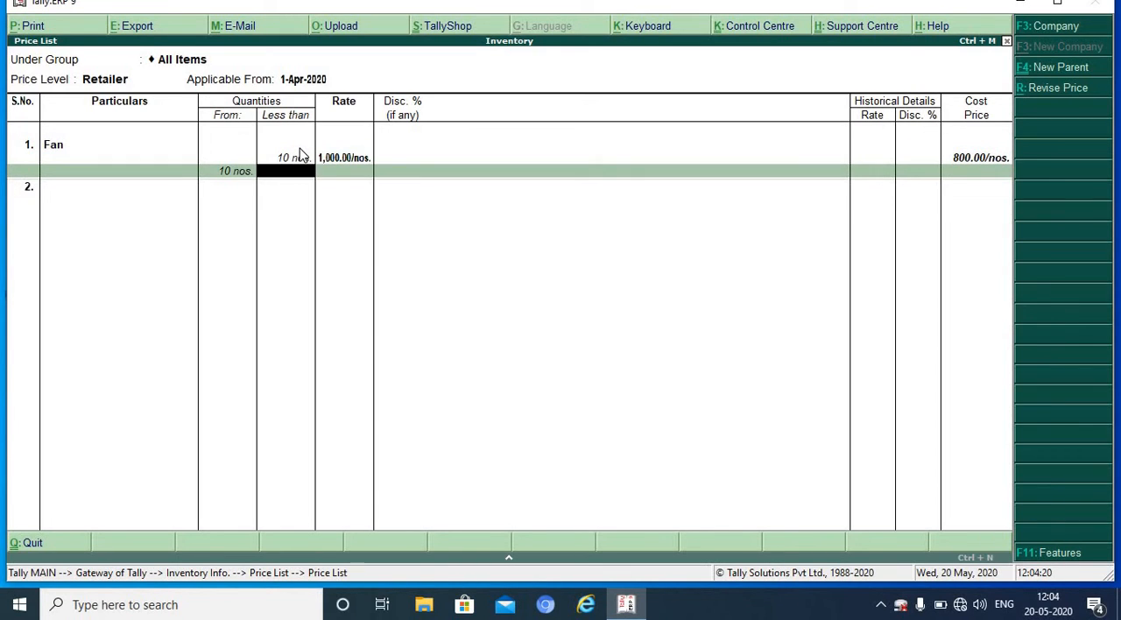
# Step: Set the Retailer rate for Fan to 950 for quantities from 10 to less than 20 nos
pyautogui.write('20')
pyautogui.press('Return')
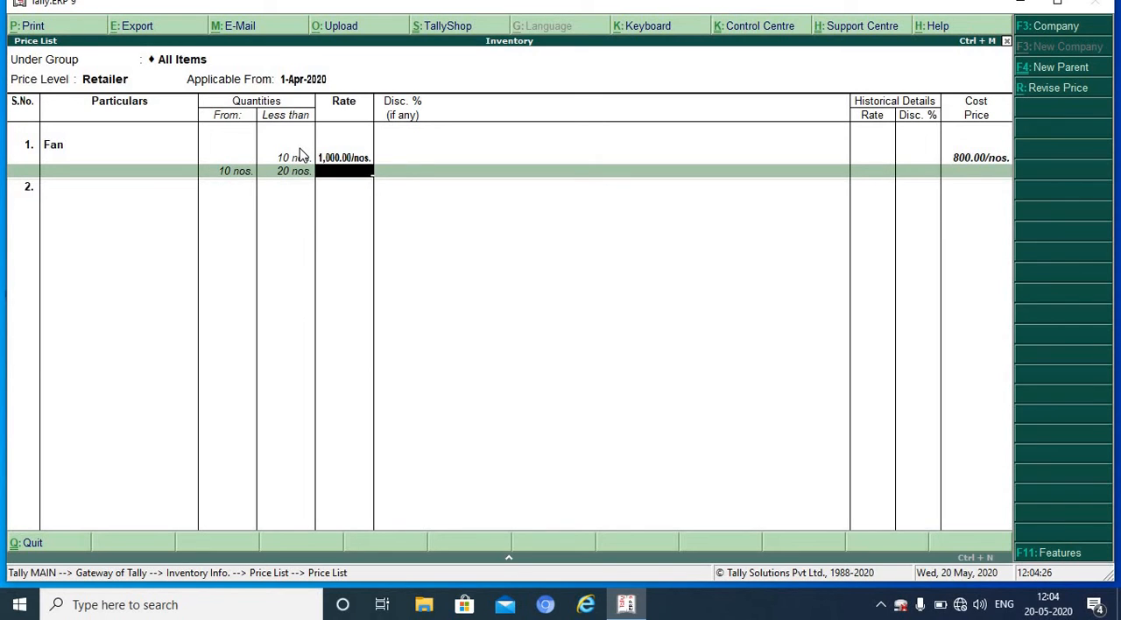
pyautogui.write('950')
pyautogui.press('Return')
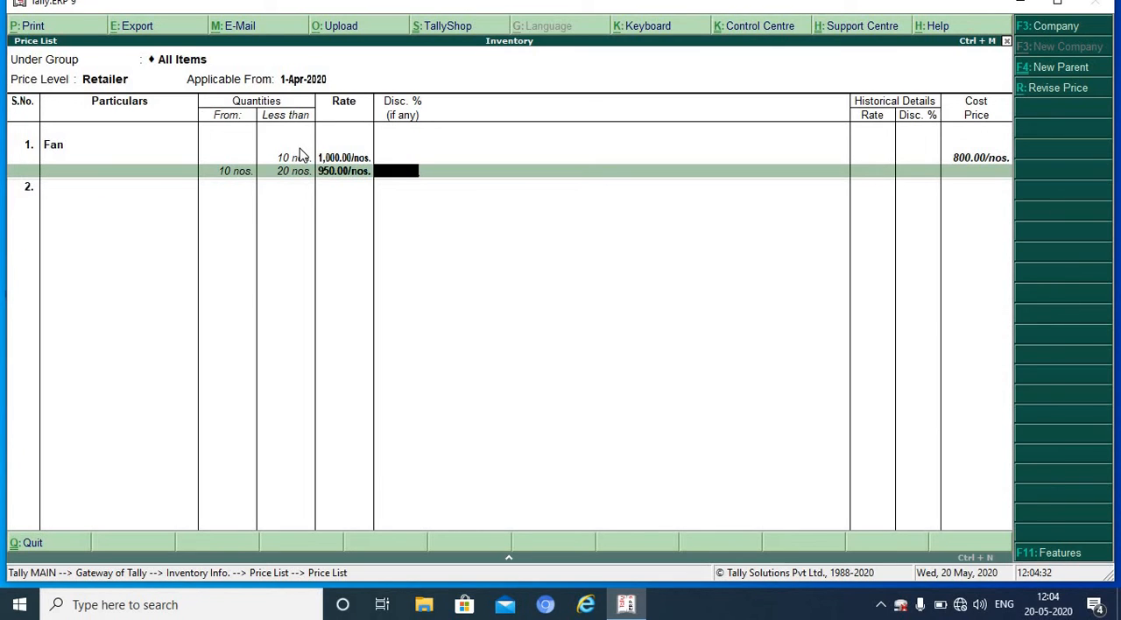
# Step: Go back to Fan's slab for less than 10 nos. and enter a discount of 0
pyautogui.press('BackSpace')
pyautogui.press('BackSpace')
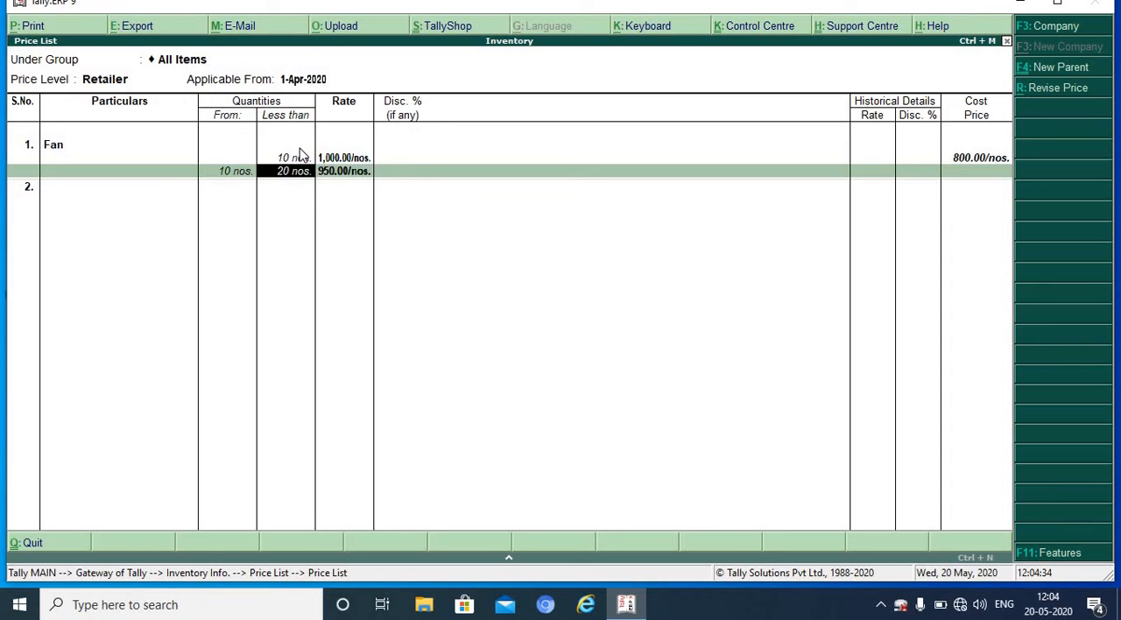
pyautogui.press('BackSpace')
pyautogui.write('0')
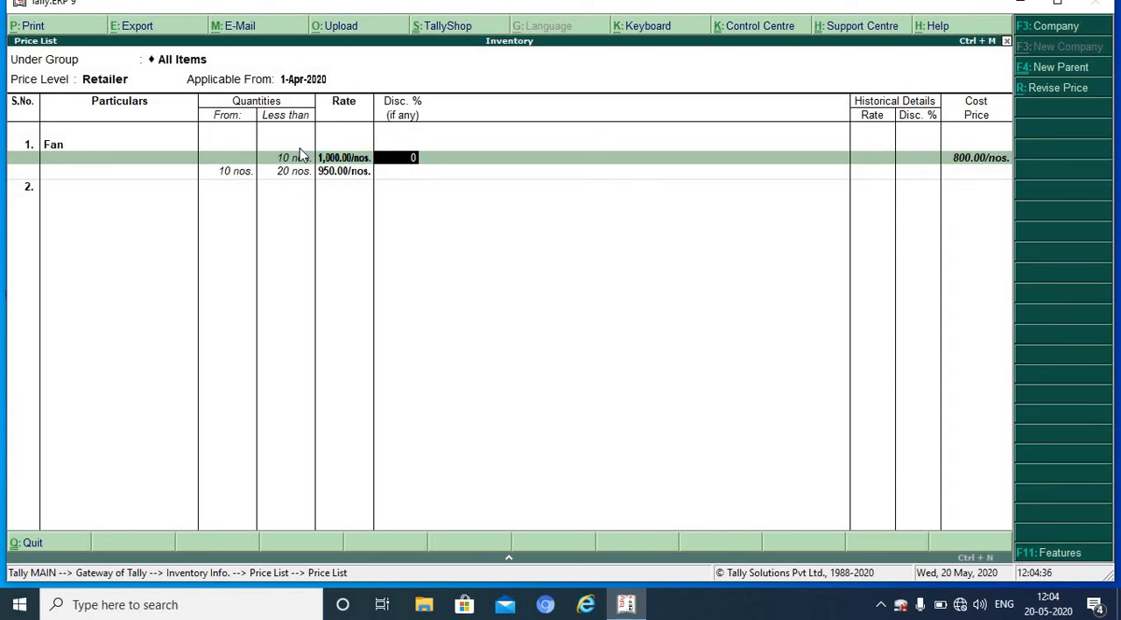
pyautogui.press('Return')
pyautogui.press('Return')
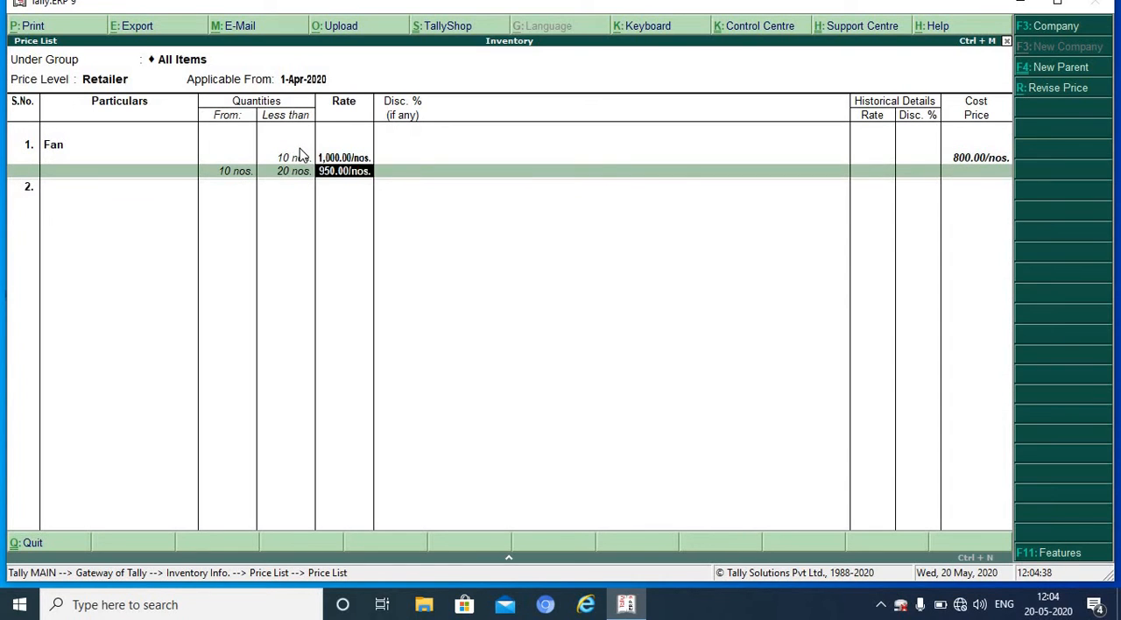
pyautogui.press('Return')
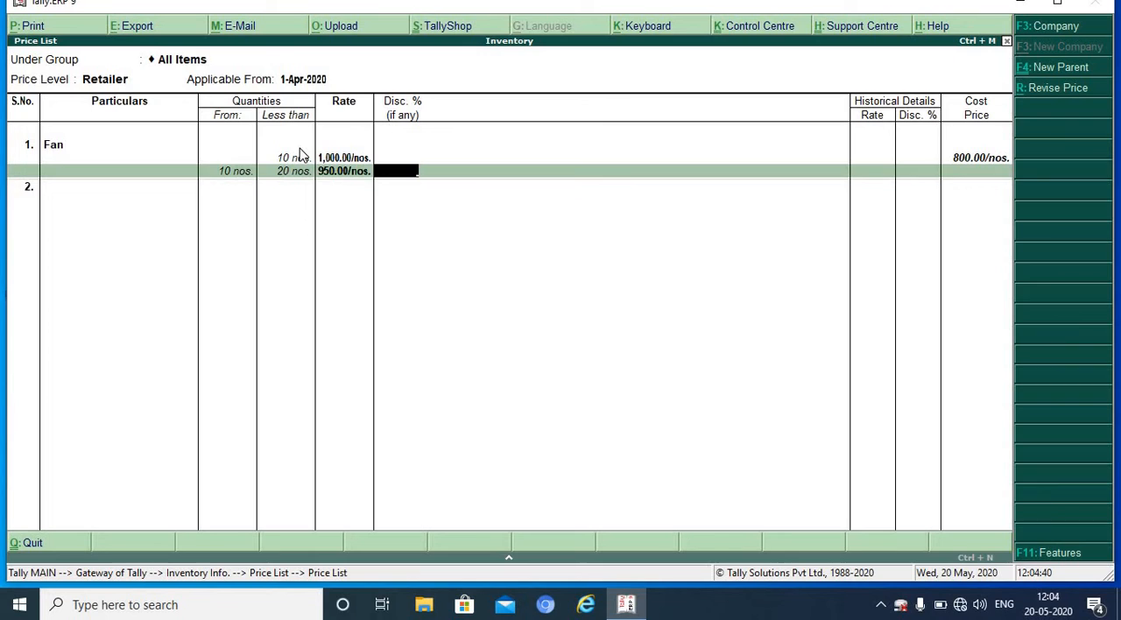
# Step: Set the Retailer rate for Fan to 900 from 20 nos. upward, with no upper limit and no discount
pyautogui.press('Return')
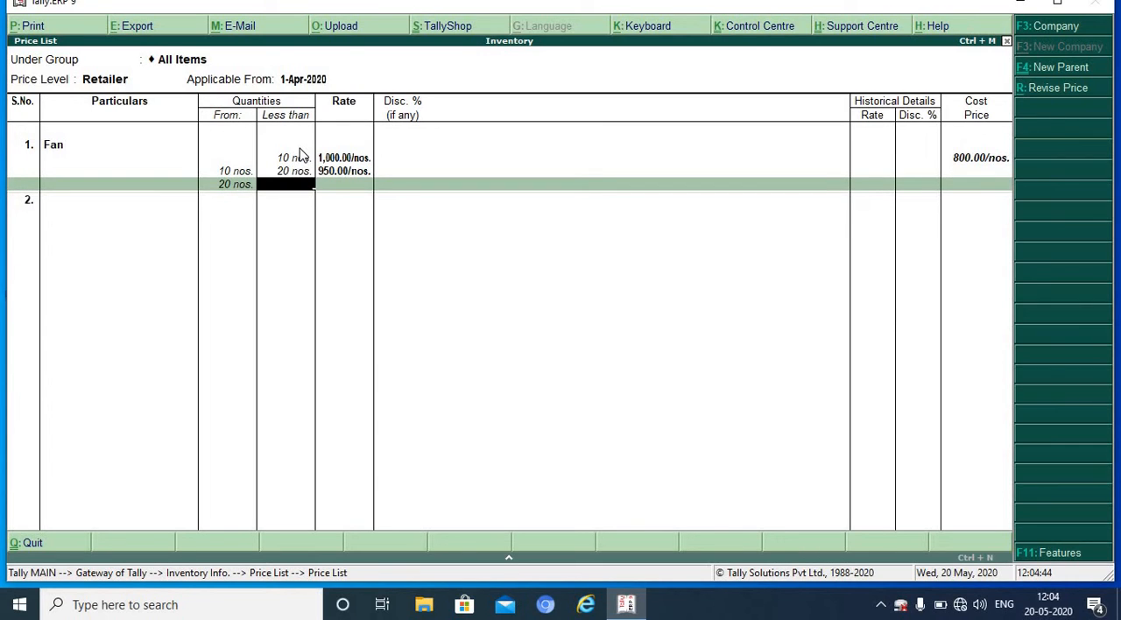
pyautogui.press('Return')
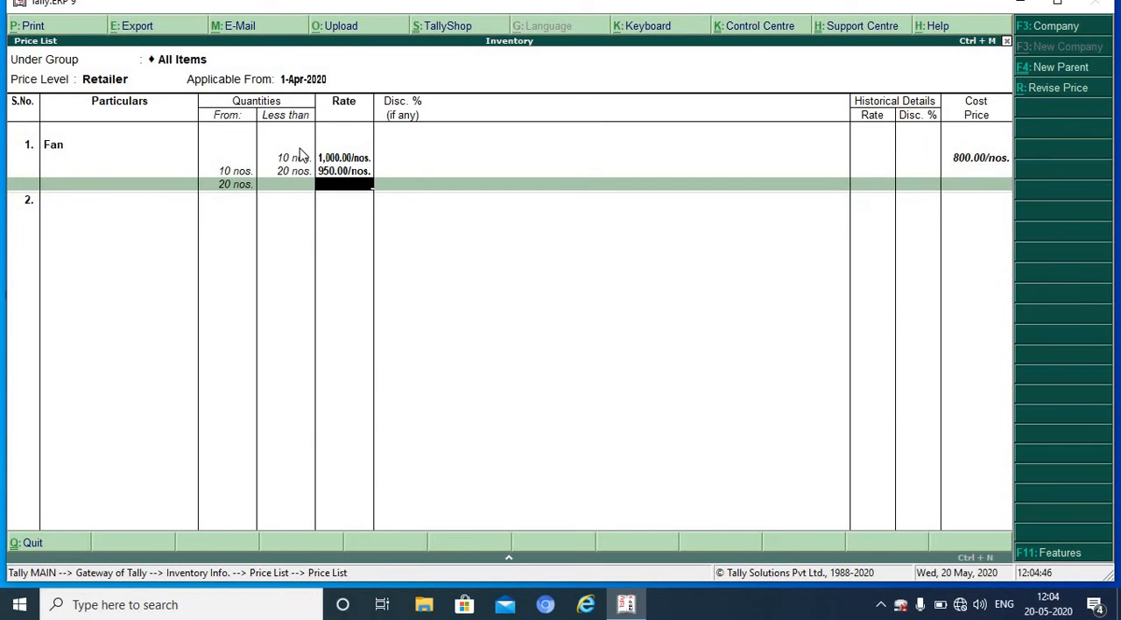
pyautogui.write('900')
pyautogui.press('Return')
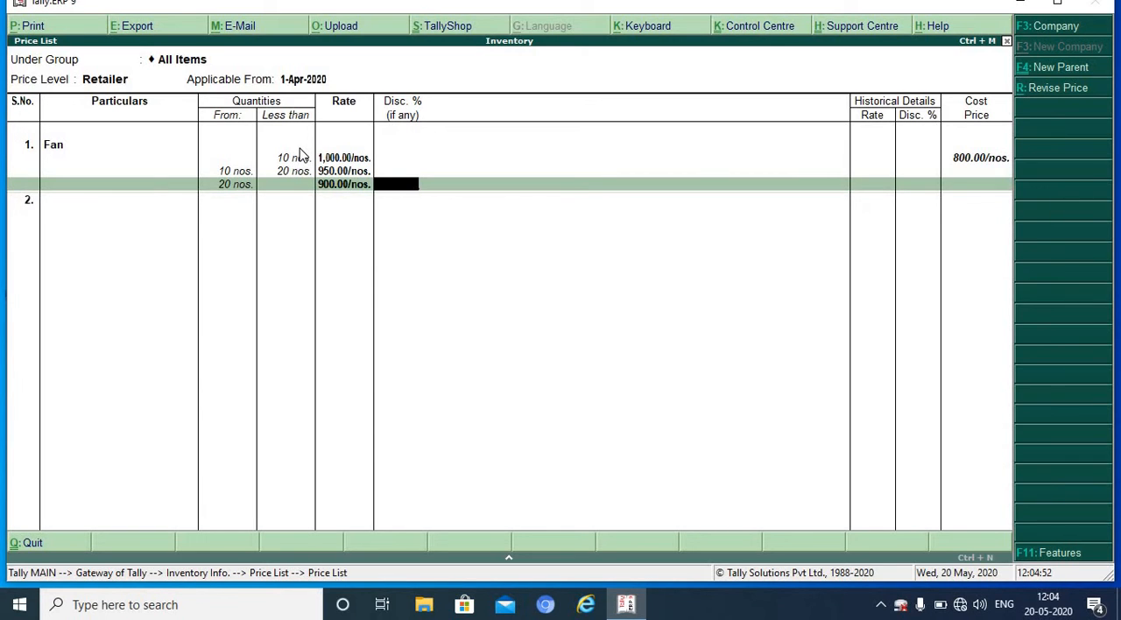
pyautogui.press('Return')
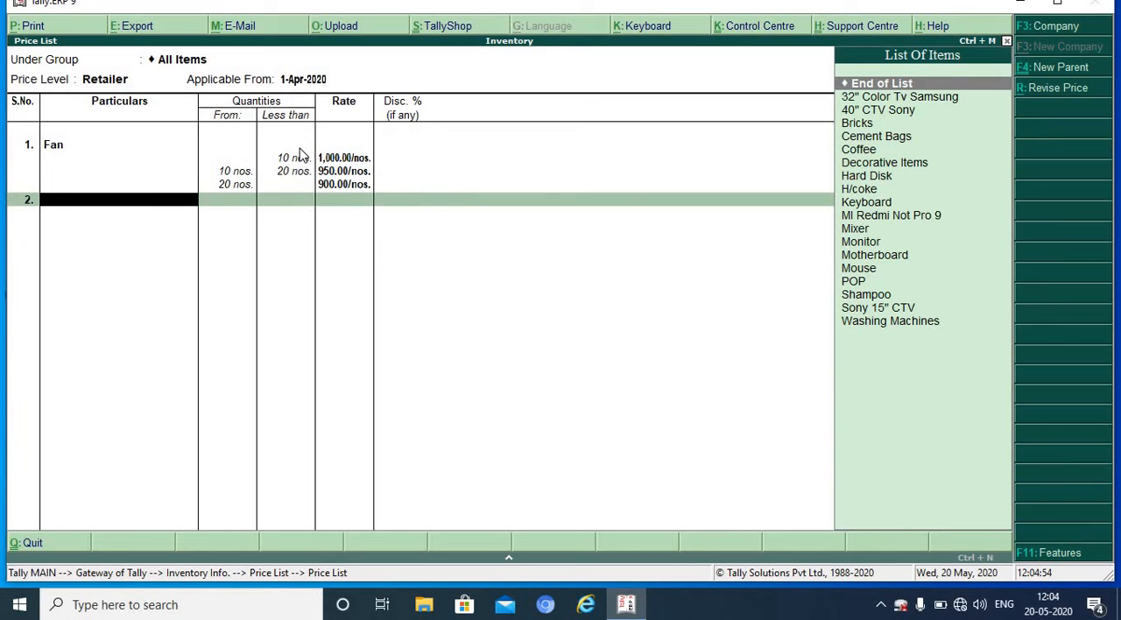
# Step: Add Mixer to the Retailer price list with a rate of 1300 for less than 10 nos., without discount
pyautogui.write('M')
pyautogui.press('Down')
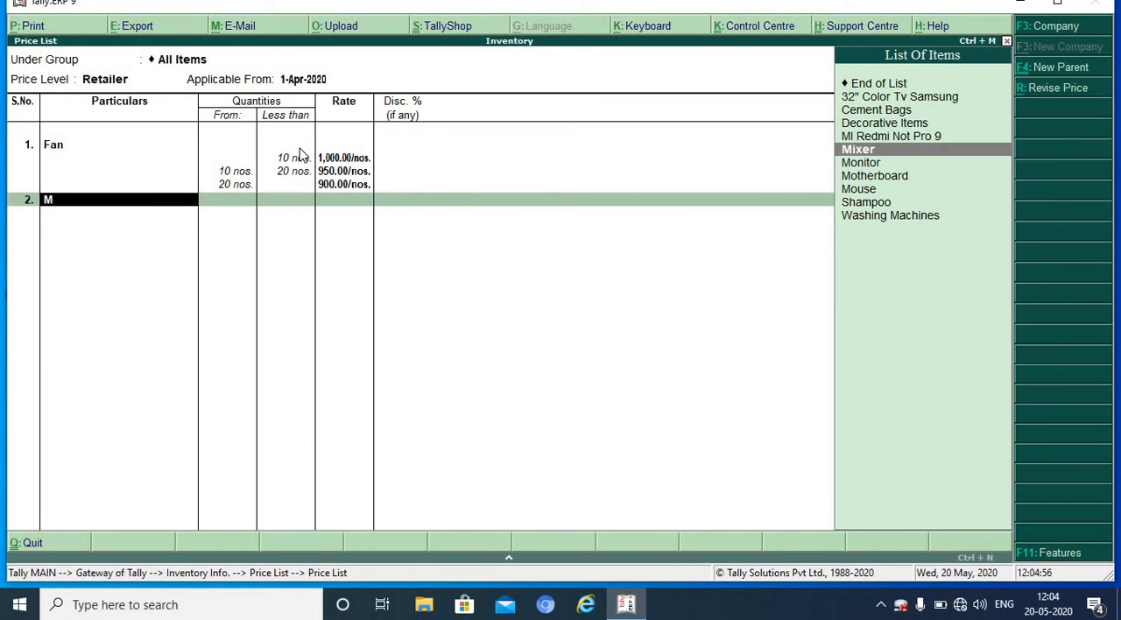
pyautogui.press('Return')
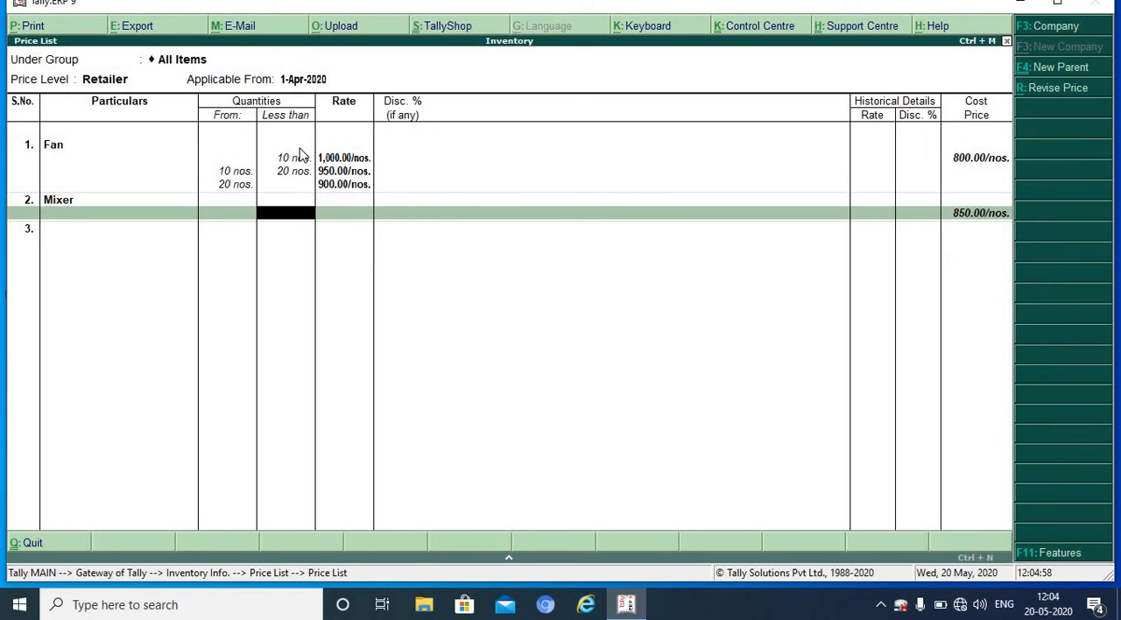
pyautogui.write('10')
pyautogui.press('Return')
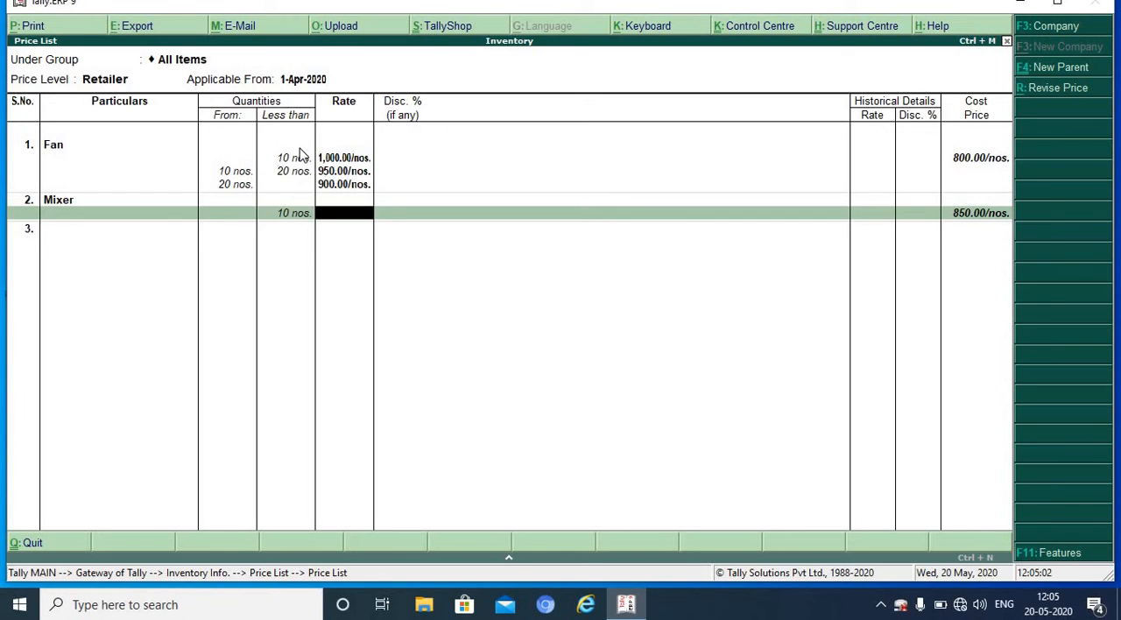
pyautogui.write('1300')
pyautogui.press('Return')
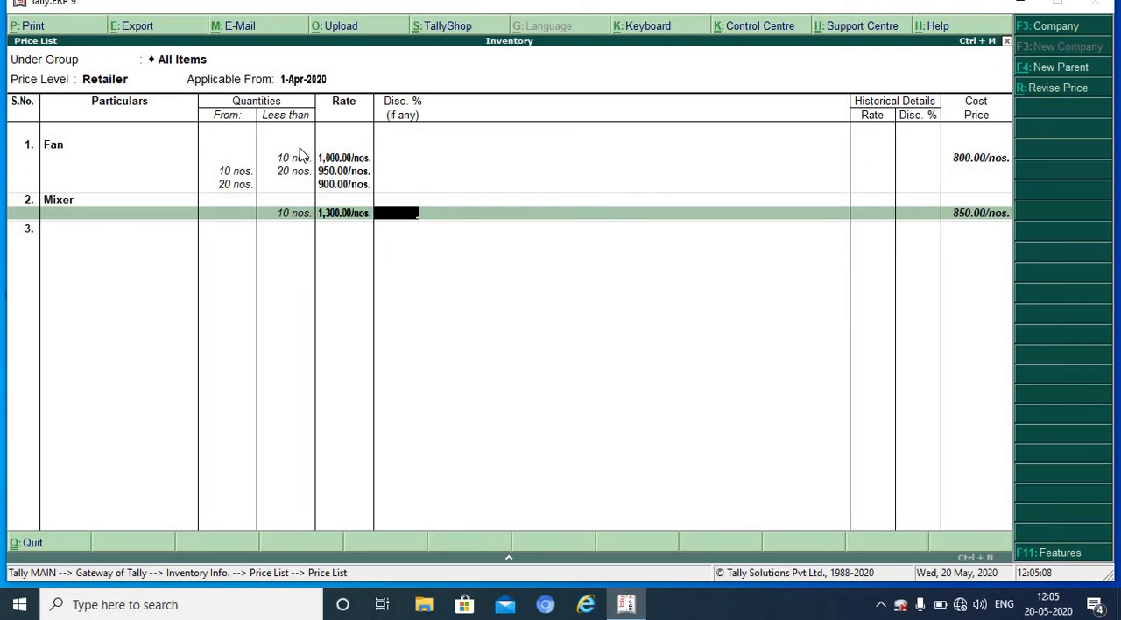
pyautogui.press('Return')
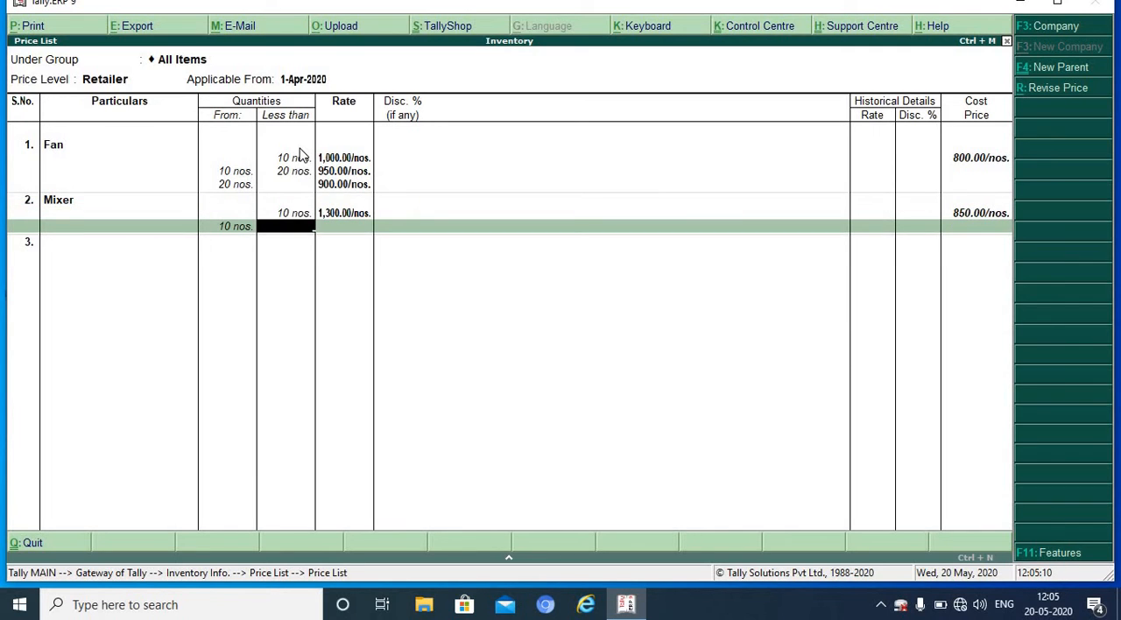
# Step: Set the Retailer rate for Mixer to 1250 from 10 to less than 20 nos., without discount
pyautogui.write('20')
pyautogui.press('Return')
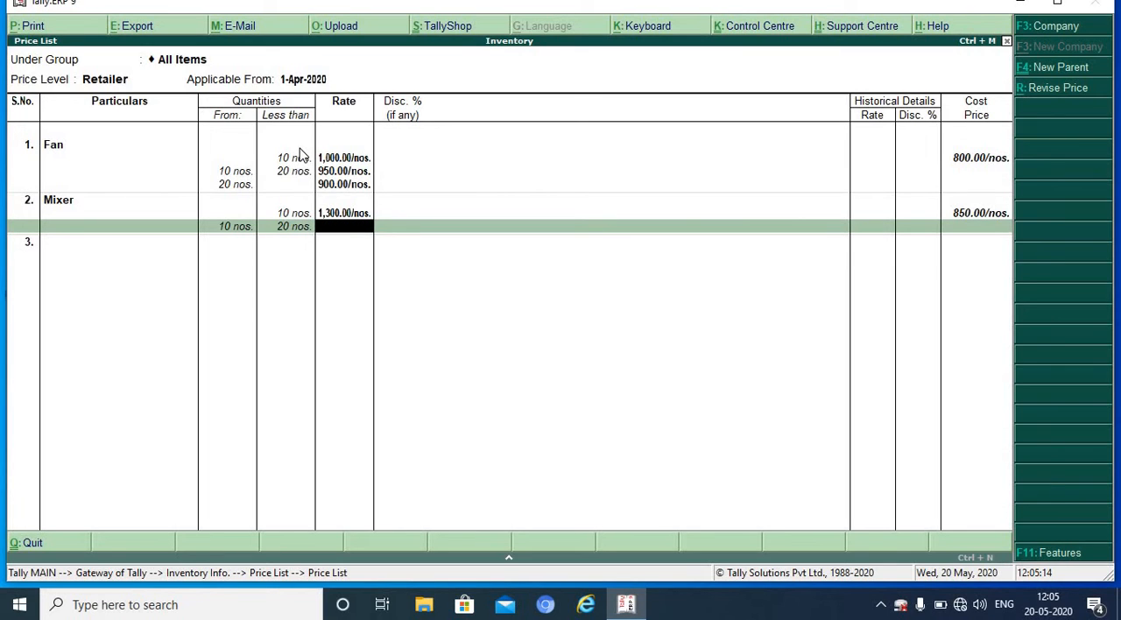
pyautogui.write('1250')
pyautogui.press('Return')
pyautogui.press('Return')
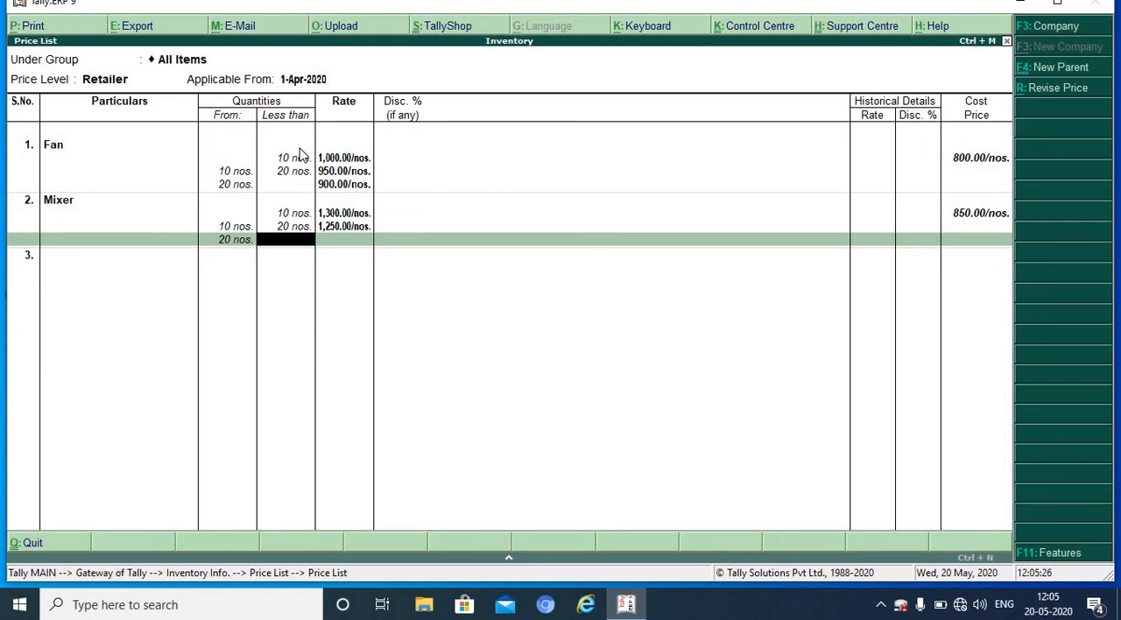
# Step: Set the Mixer rate to 1200 from 20 nos. upward without discount, and save the Retailer price list
pyautogui.press('Return')
pyautogui.write('1200')
pyautogui.press('Return')
pyautogui.press('Return')
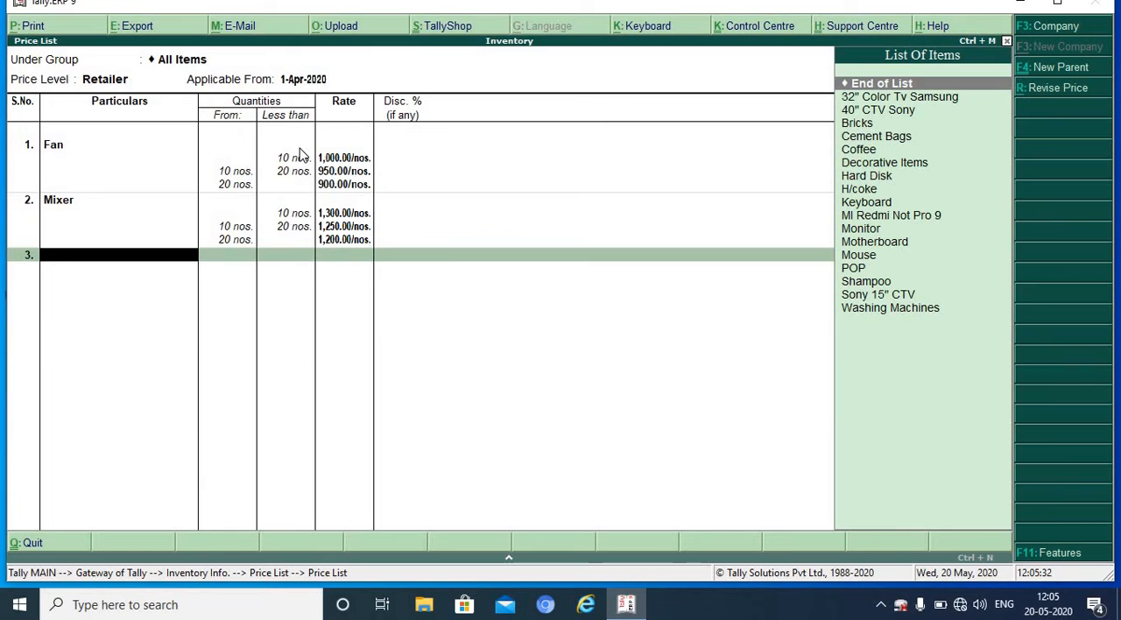
pyautogui.press('Return')
pyautogui.press('Return')
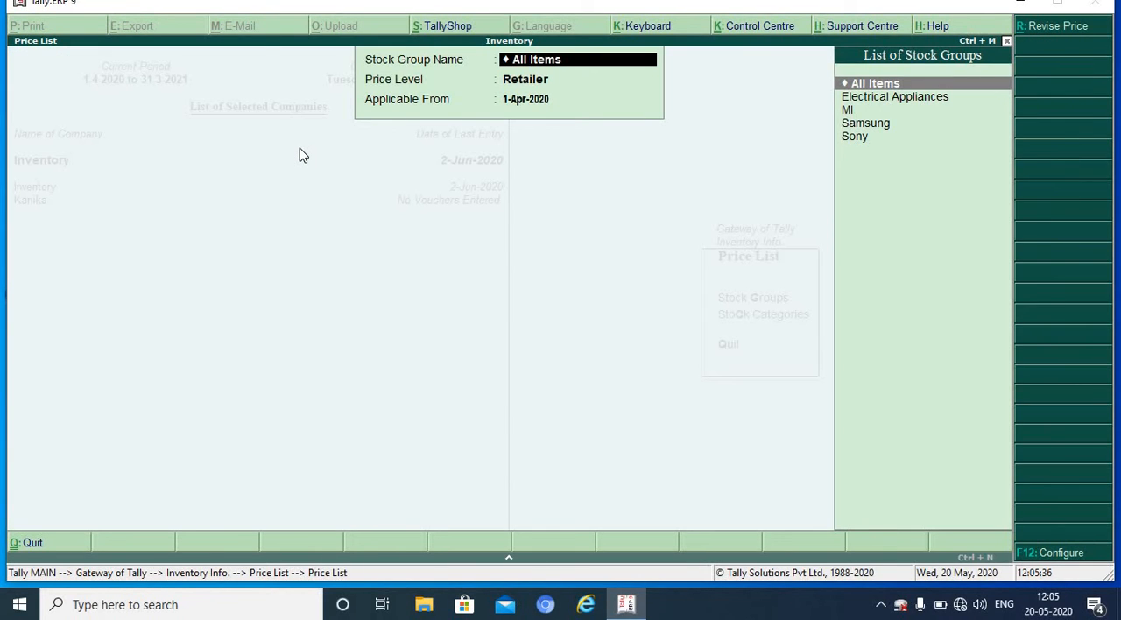
# Step: Open the price list for All Items at the Wholesaler level, applicable from 1-Apr-2020
pyautogui.press('Return')
pyautogui.press('Down')
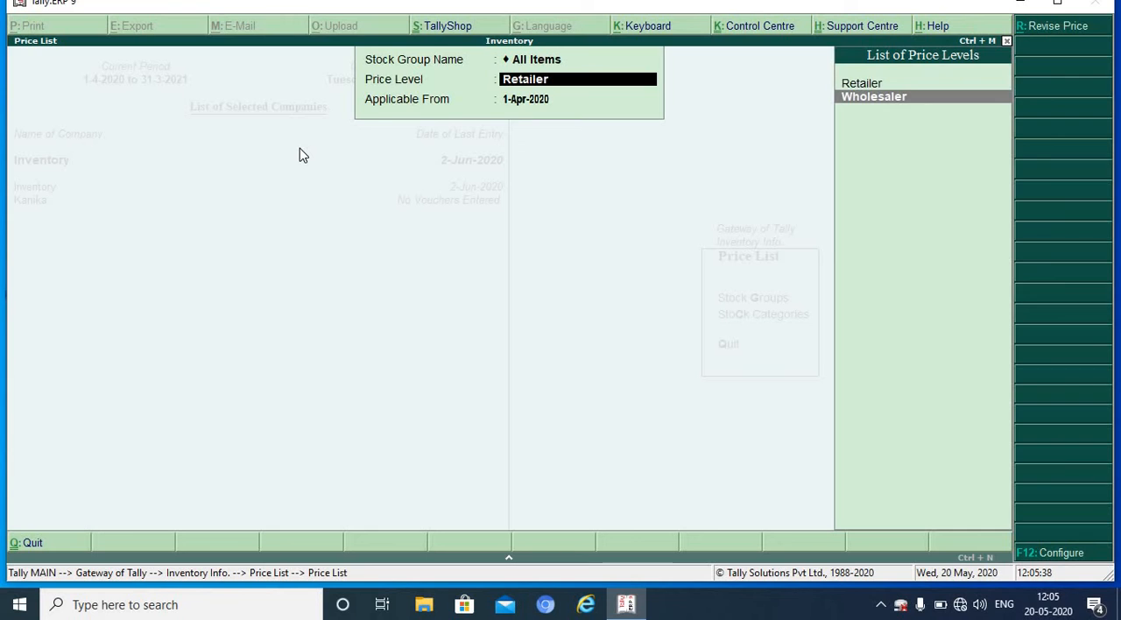
pyautogui.press('Return')
pyautogui.press('Return')
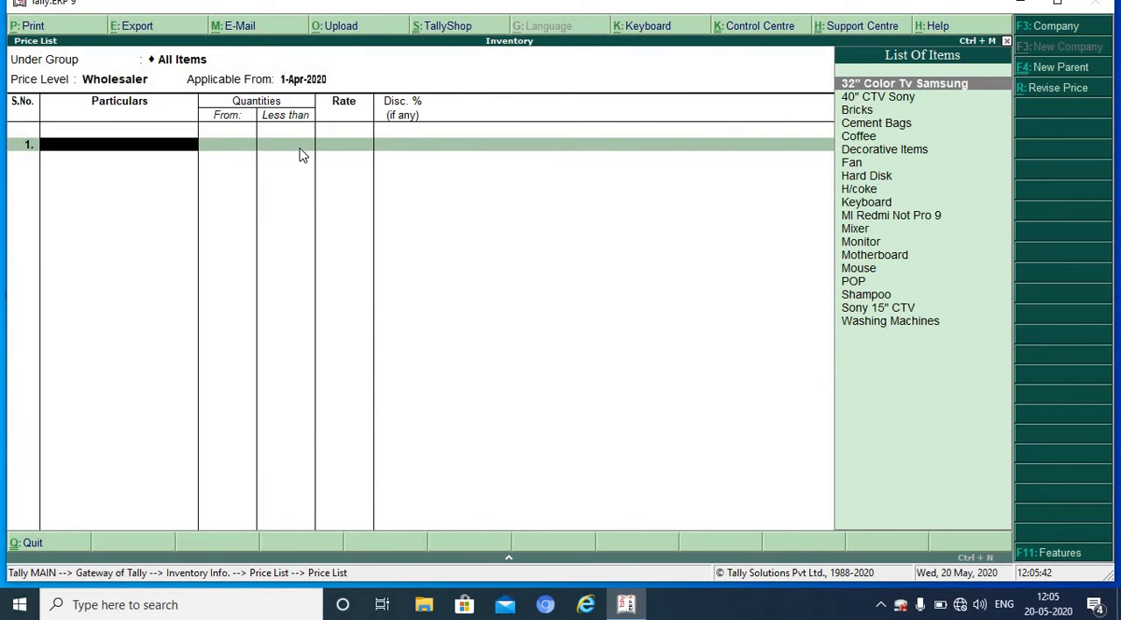
# Step: Add Fan to the Wholesaler price list with a rate of 850 and 1% discount for less than 40 nos
pyautogui.write('F')
pyautogui.press('Return')
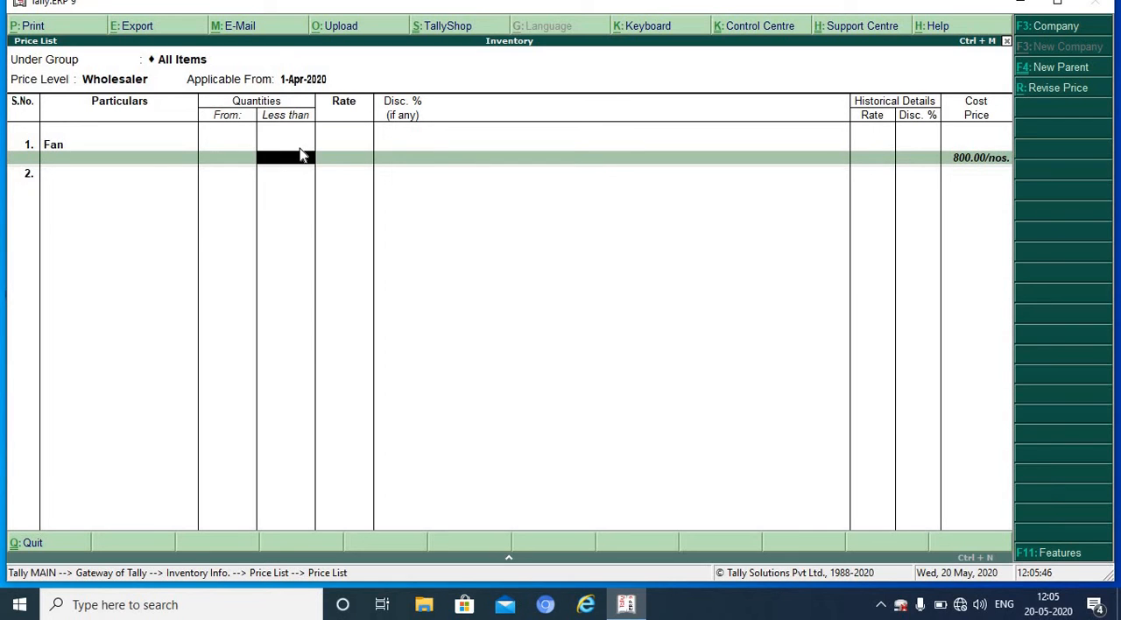
pyautogui.write('10')
pyautogui.press('Return')
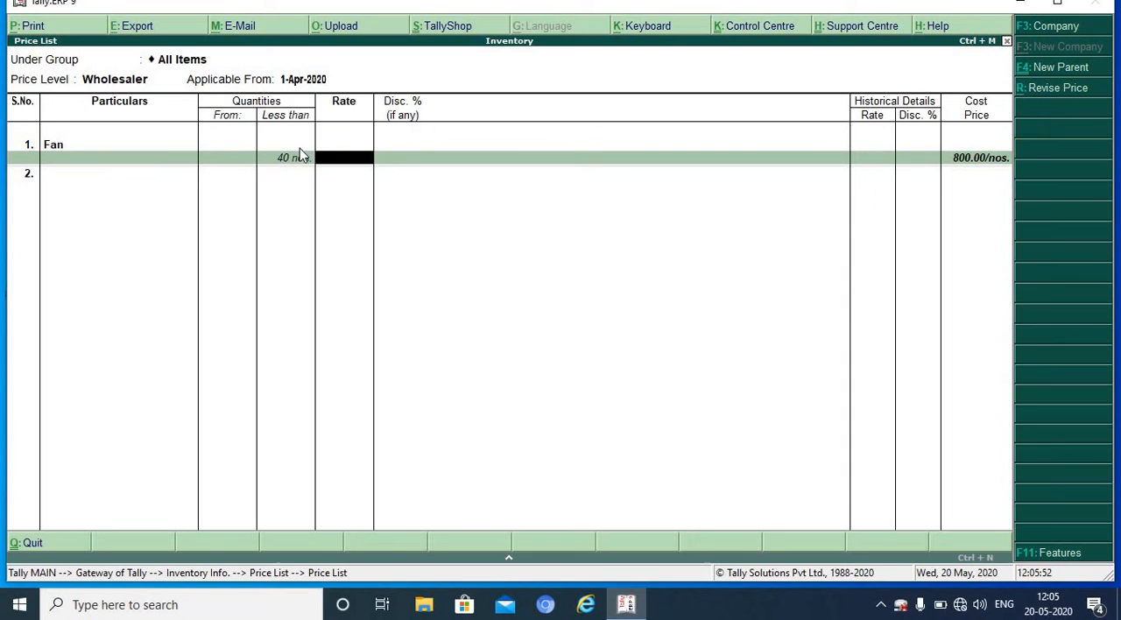
pyautogui.write('850')
pyautogui.press('Return')
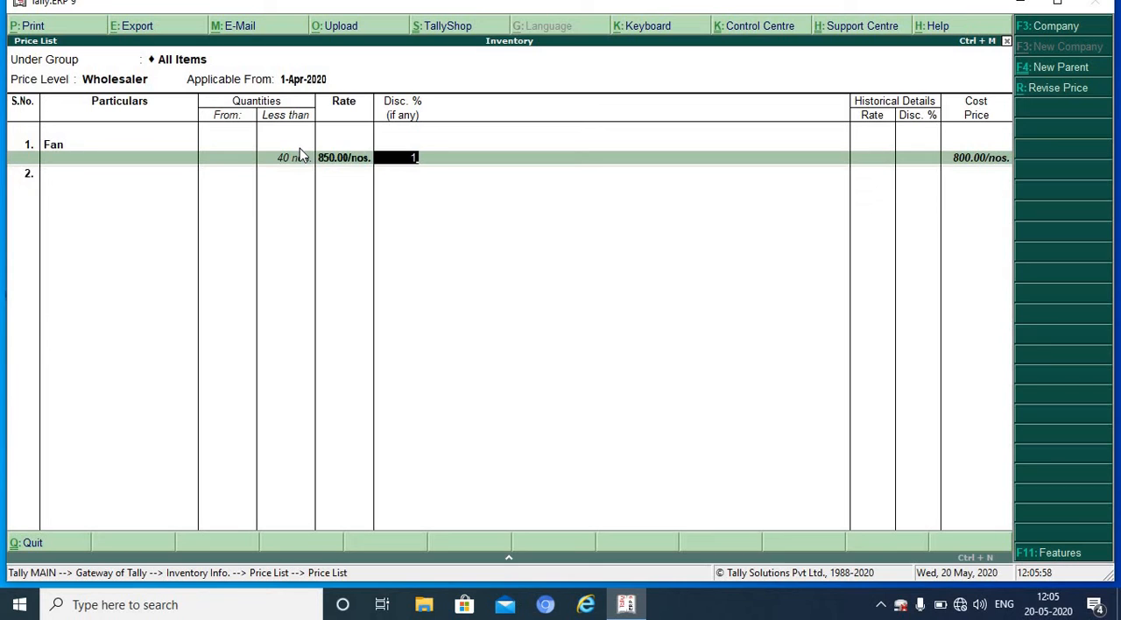
pyautogui.press('Return')
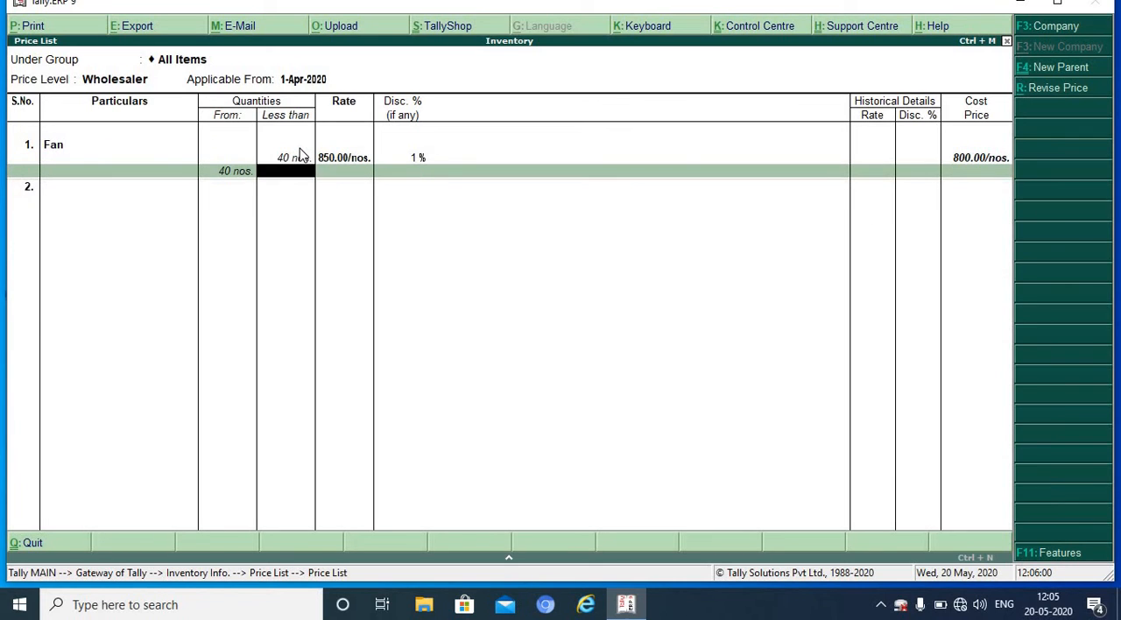
# Step: Set the Wholesaler rate for Fan to 825 with 1.50% discount from 40 to less than 100 nos
pyautogui.write('100')
pyautogui.press('Return')
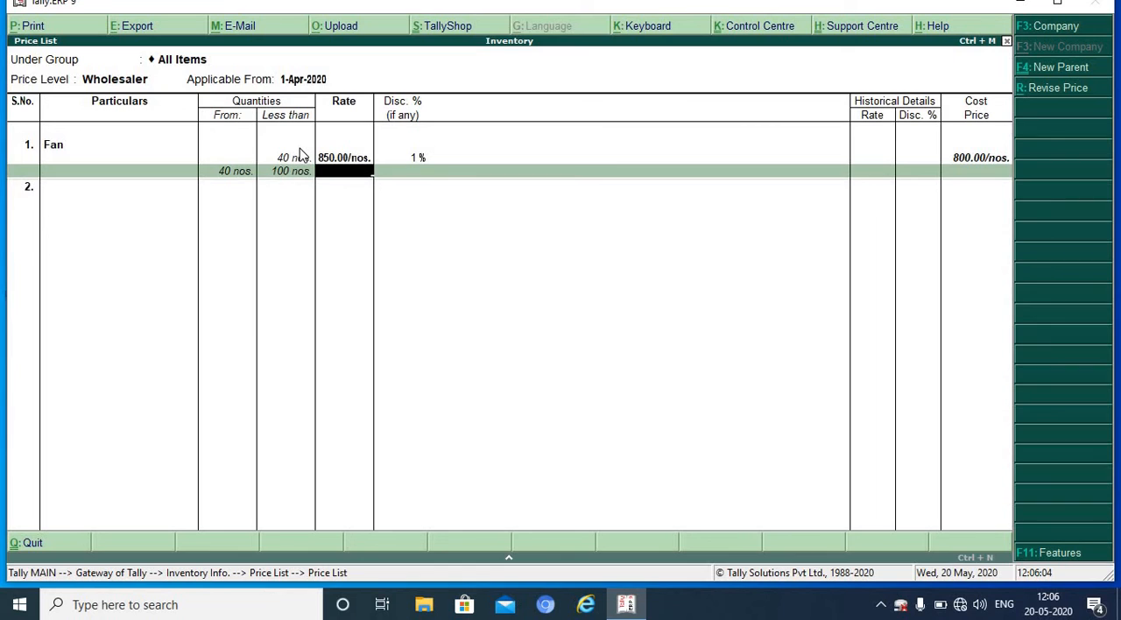
pyautogui.write('825')
pyautogui.press('Return')
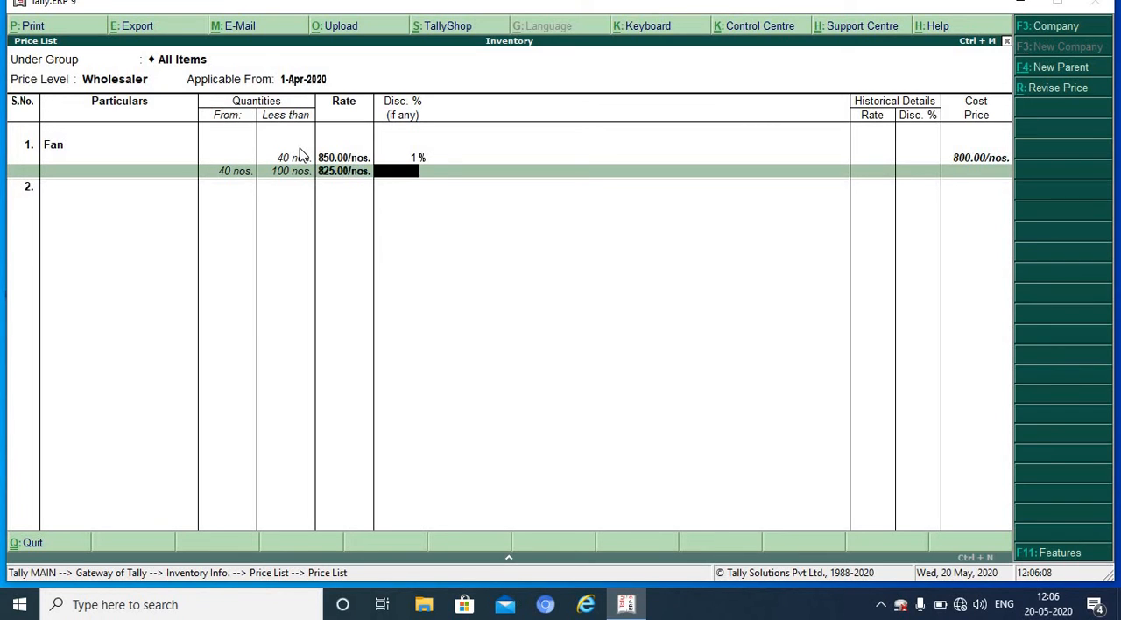
pyautogui.write('1.50')
pyautogui.press('Return')
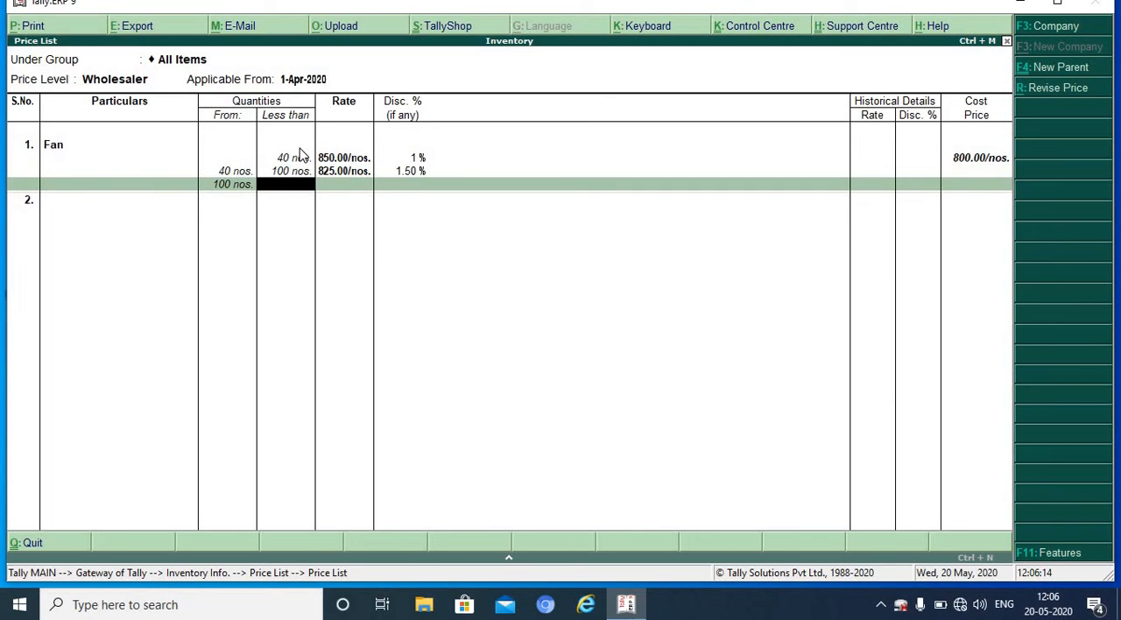
# Step: Set the Wholesaler rate for Fan to 800 with 2% discount from 100 nos. upward, with no upper limit
pyautogui.press('Return')
pyautogui.write('800')
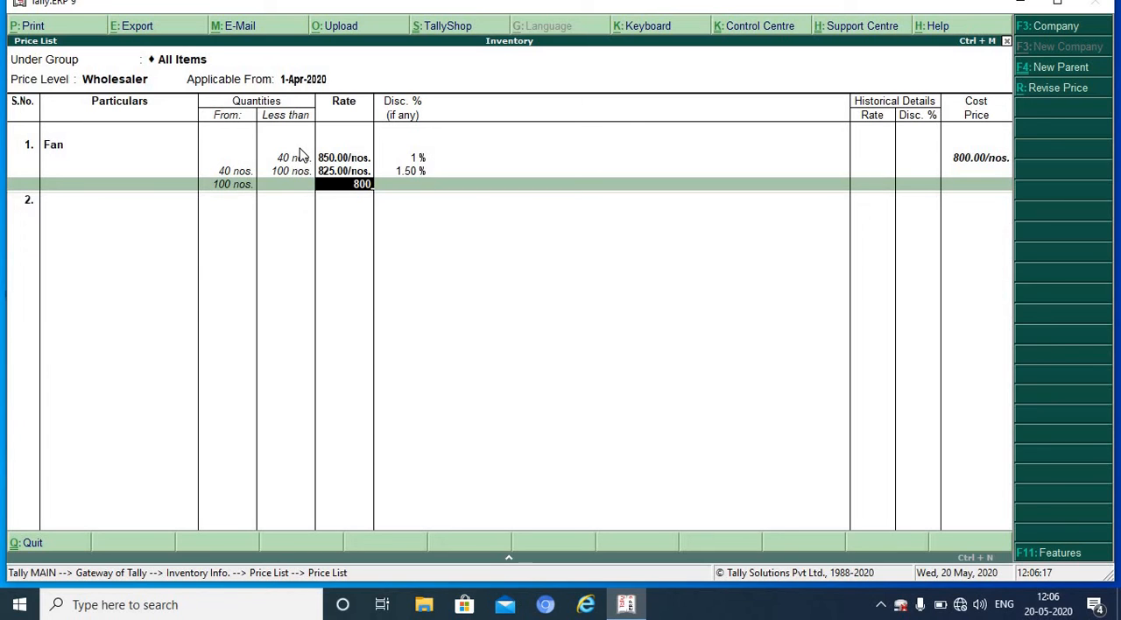
pyautogui.press('Return')
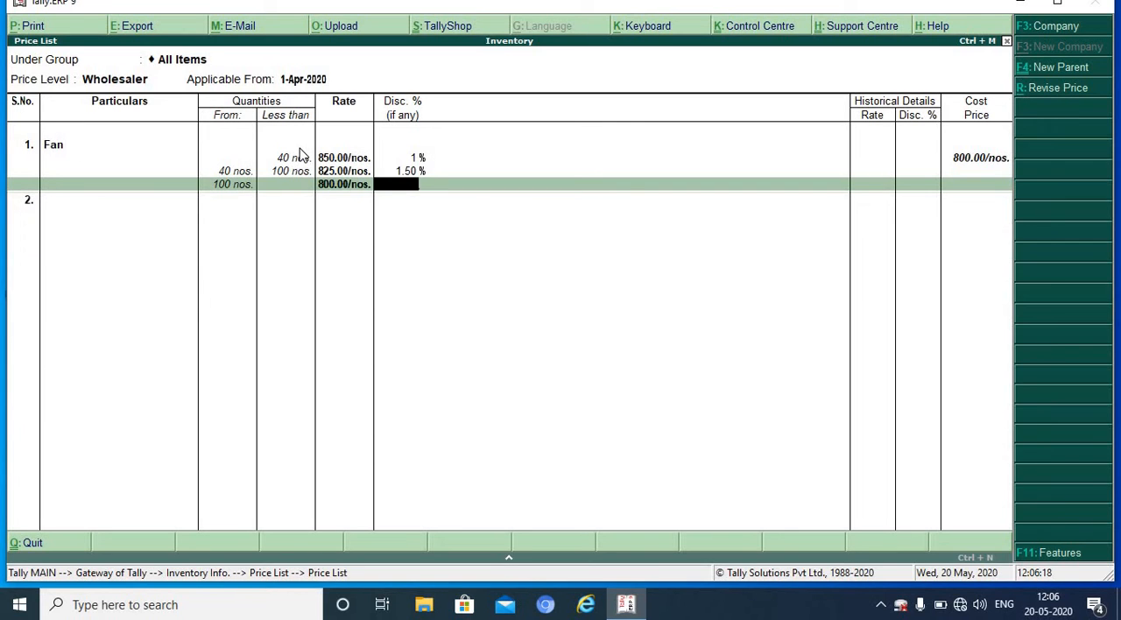
pyautogui.write('2')
pyautogui.press('Return')
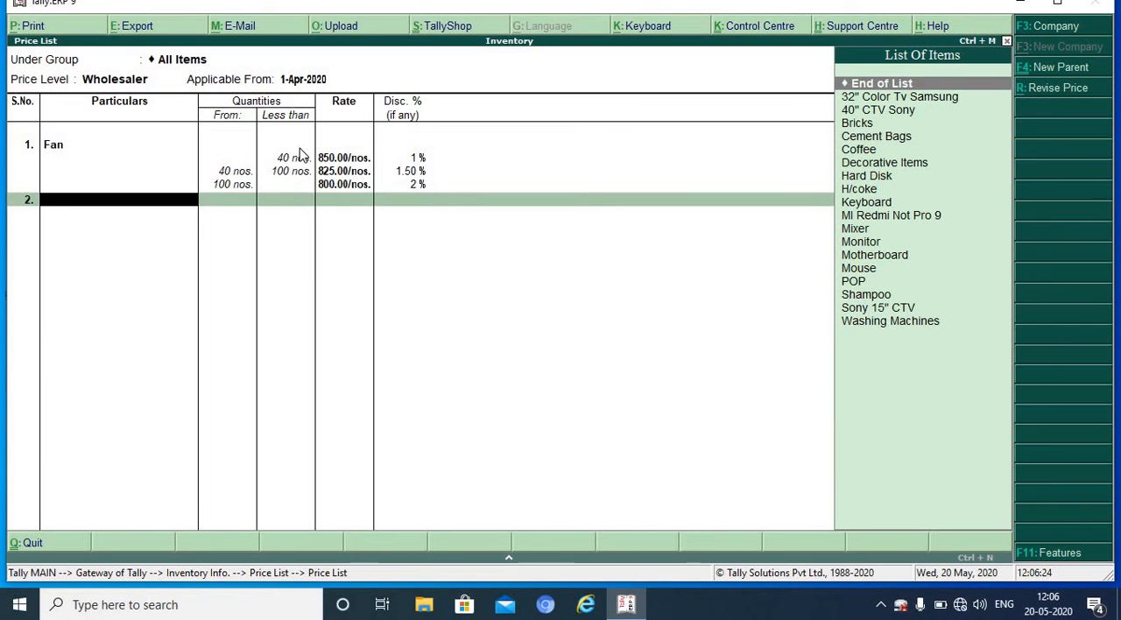
# Step: Add Mixer to the Wholesaler price list with a rate of 1150 and 1% discount for less than 40 nos
pyautogui.write('M')
pyautogui.press('Down')
pyautogui.press('Down')
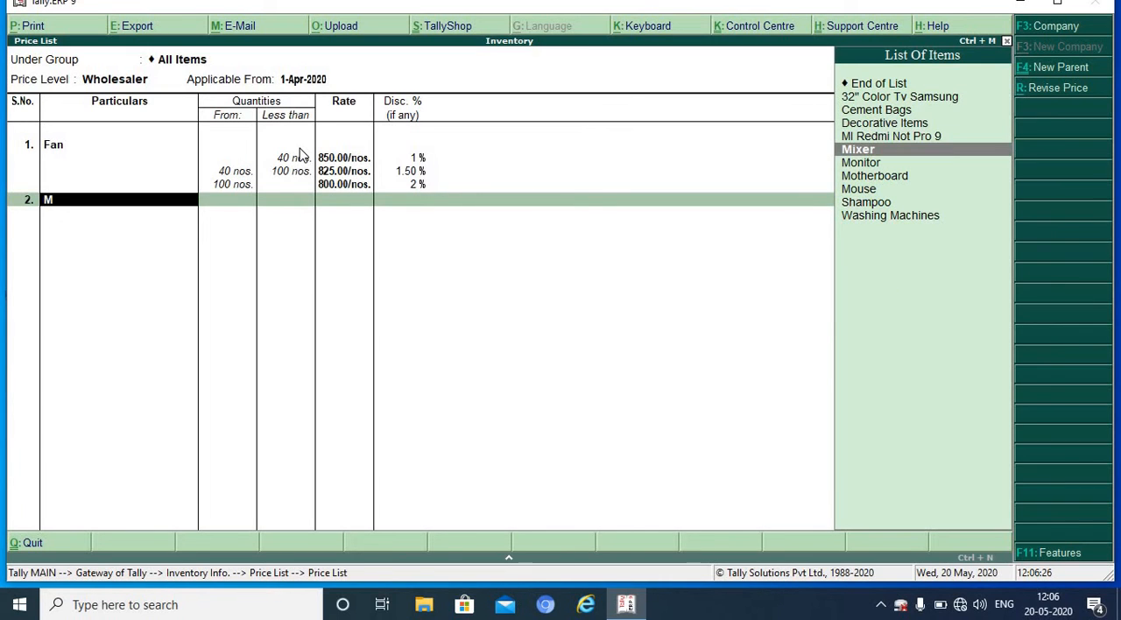
pyautogui.press('Return')
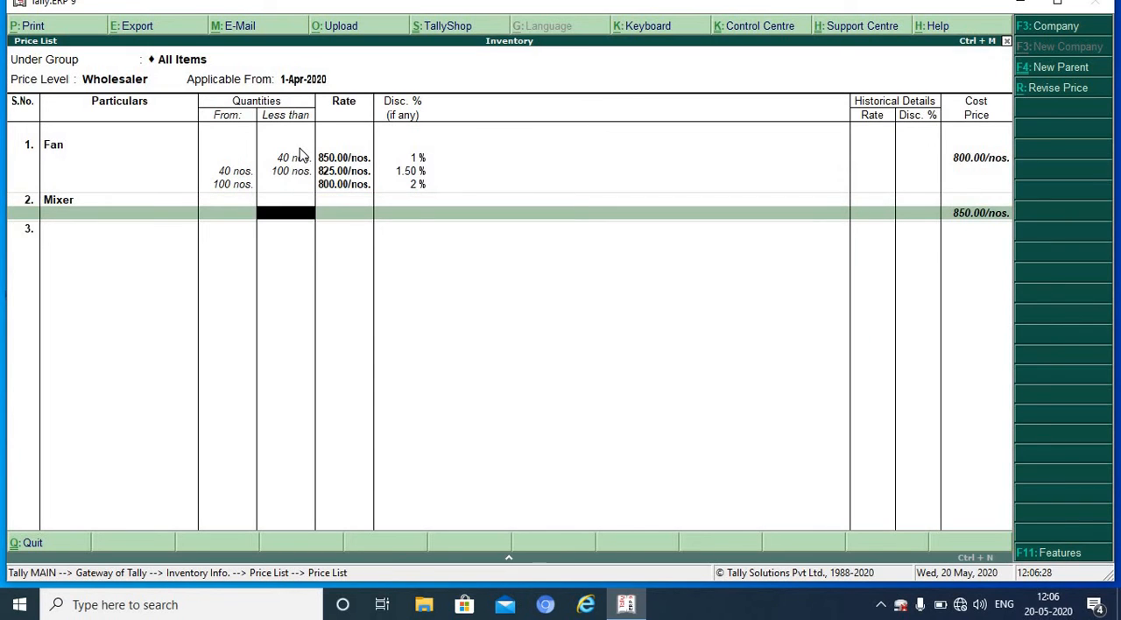
pyautogui.write('40')
pyautogui.press('Return')
pyautogui.write('1150')
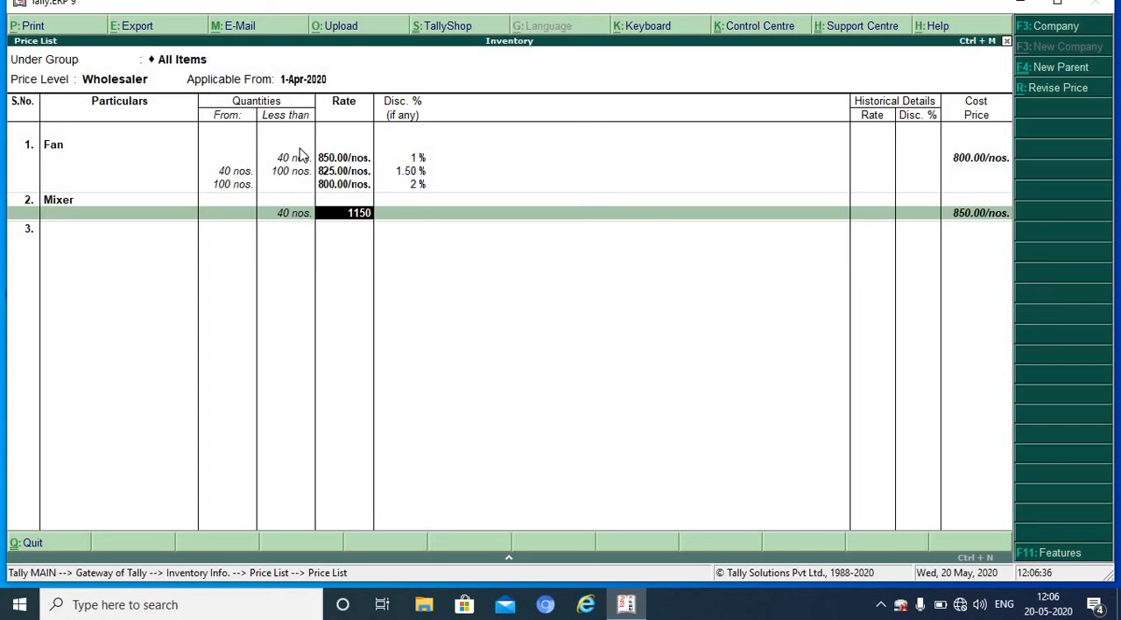
pyautogui.press('Return')
pyautogui.write('1')
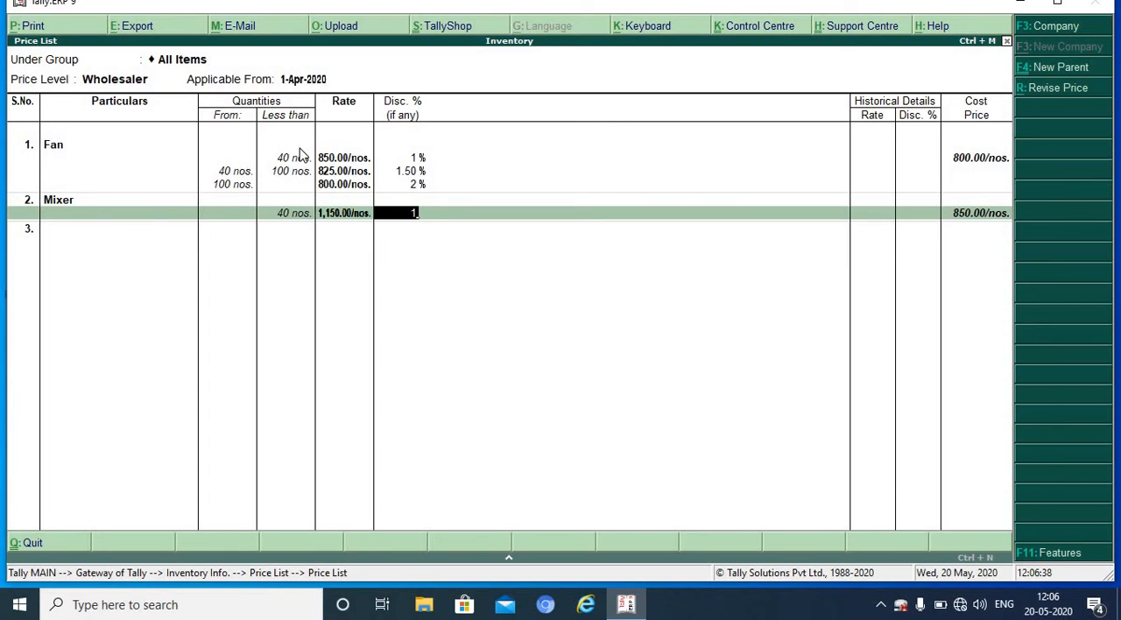
pyautogui.press('Return')
# Step: Set the Wholesaler rate for Mixer to 1125 with 1.50% discount from 40 to less than 100 nos
pyautogui.write('100 nos.')
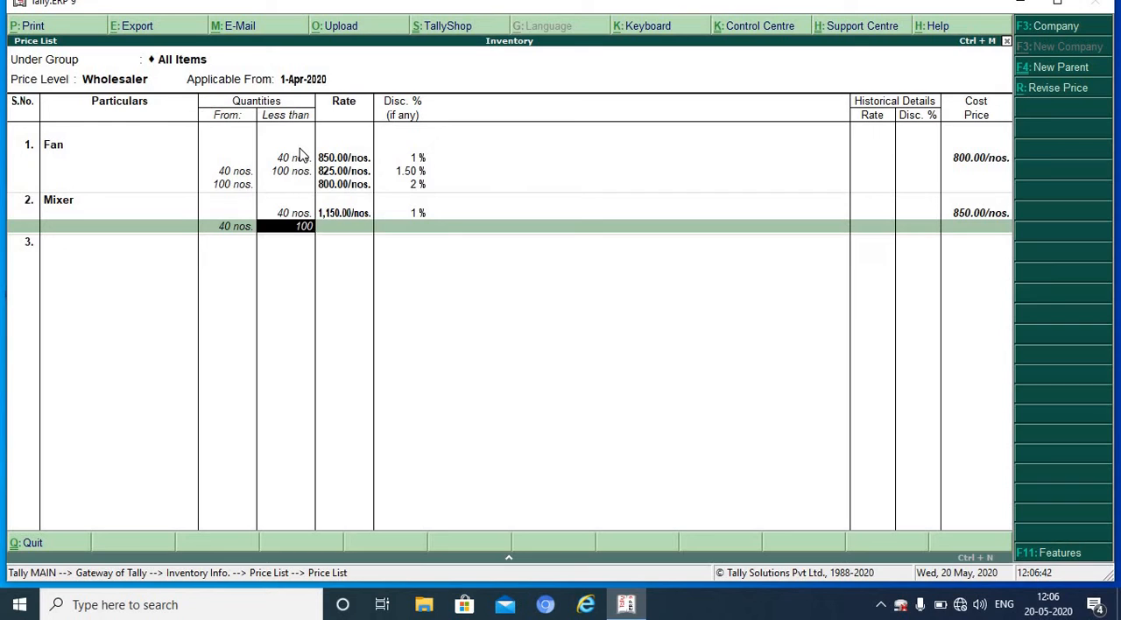
pyautogui.press('Return')
pyautogui.write('1125')
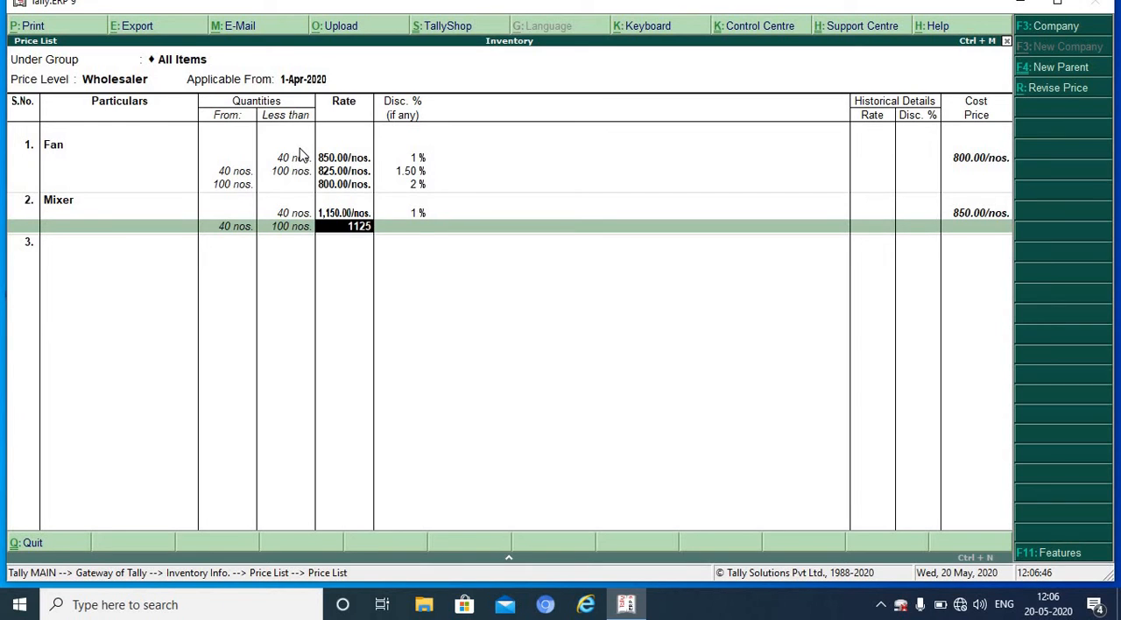
pyautogui.press('Return')
pyautogui.write('1.50')
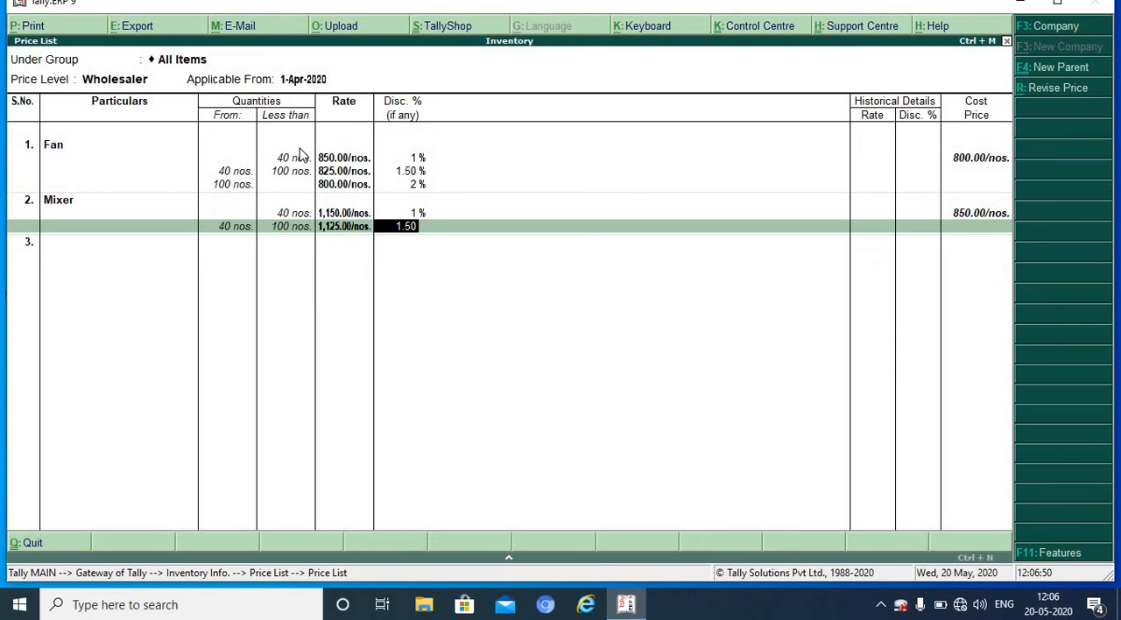
pyautogui.press('Return')
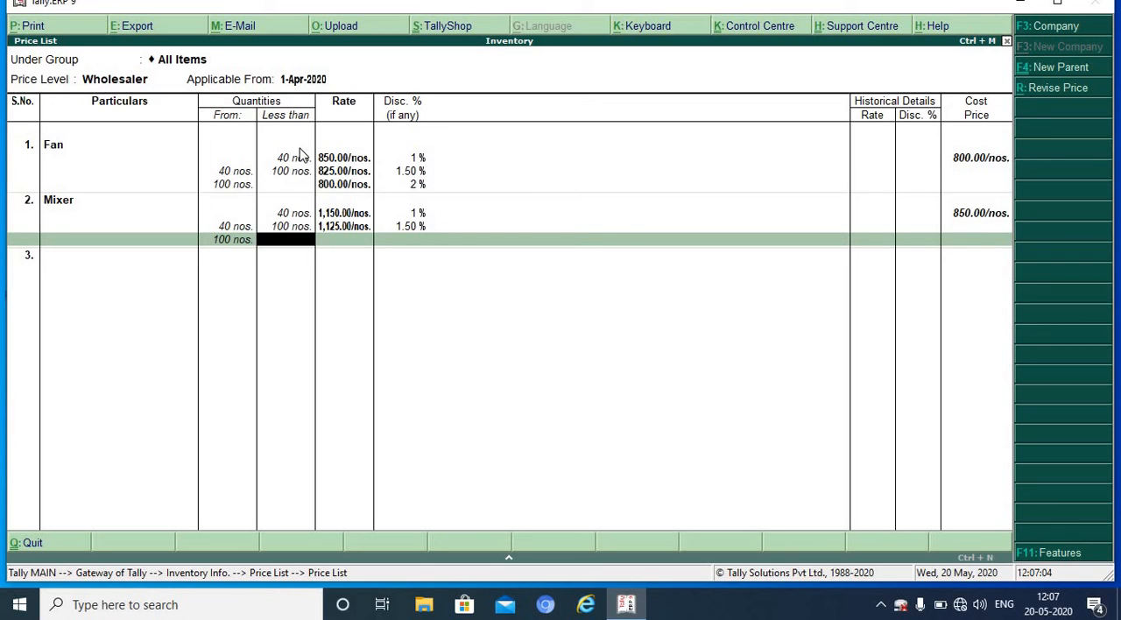
# Step: Set the Wholesaler rate for Mixer to 1100 with 2% discount from 100 nos. upward and save the price list
pyautogui.press('Return')
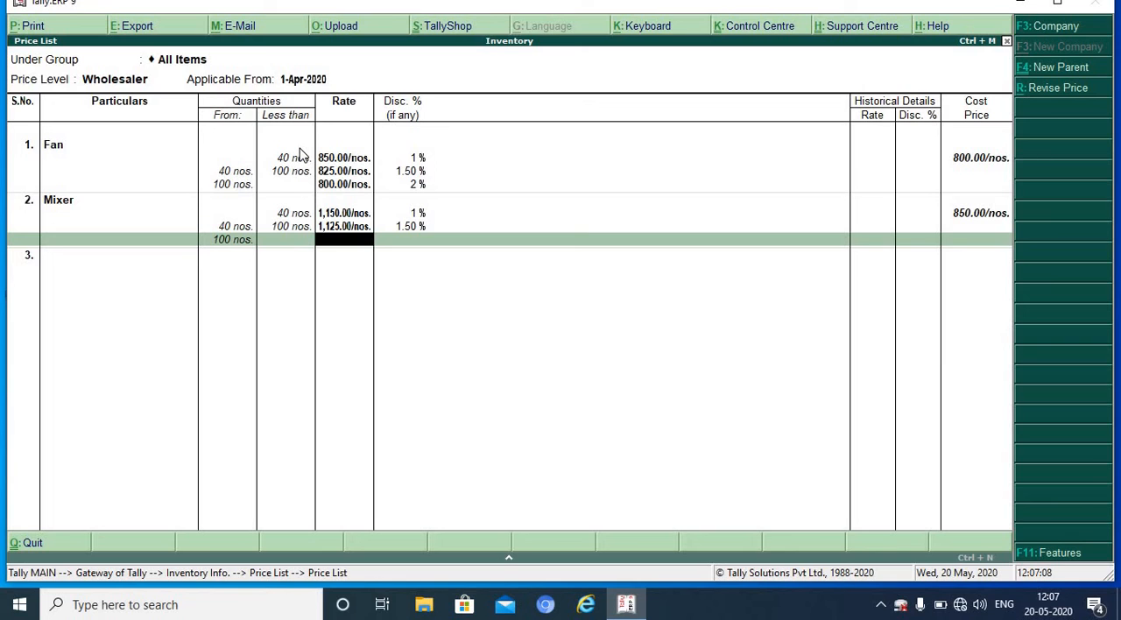
pyautogui.write('00')
pyautogui.press('Return')
pyautogui.write('2')
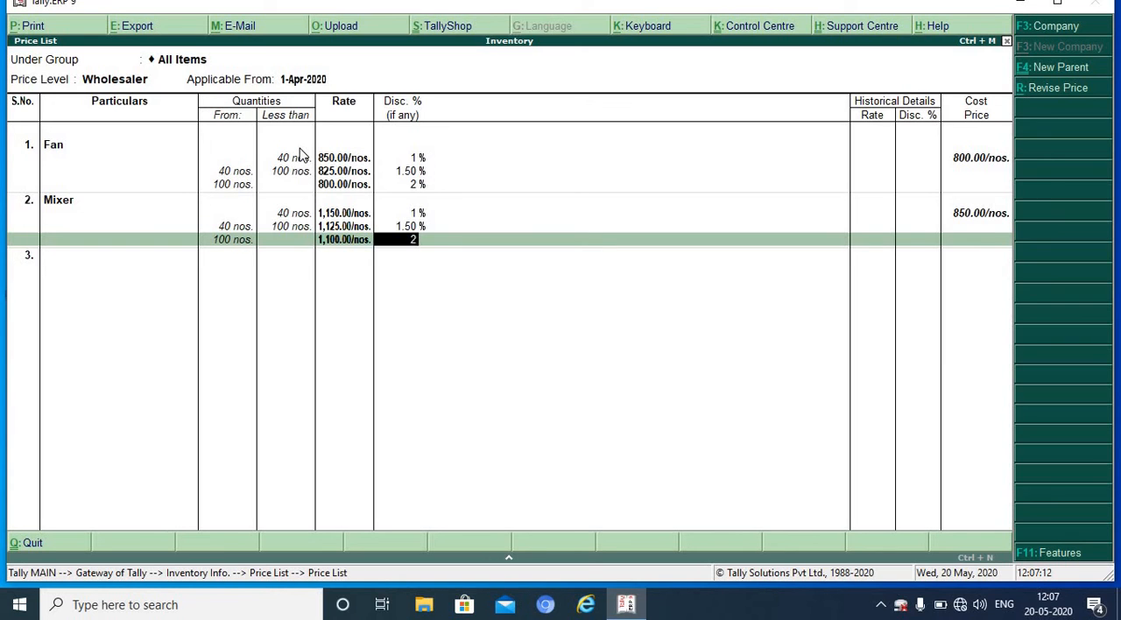
pyautogui.press('Return')
pyautogui.press('Return')
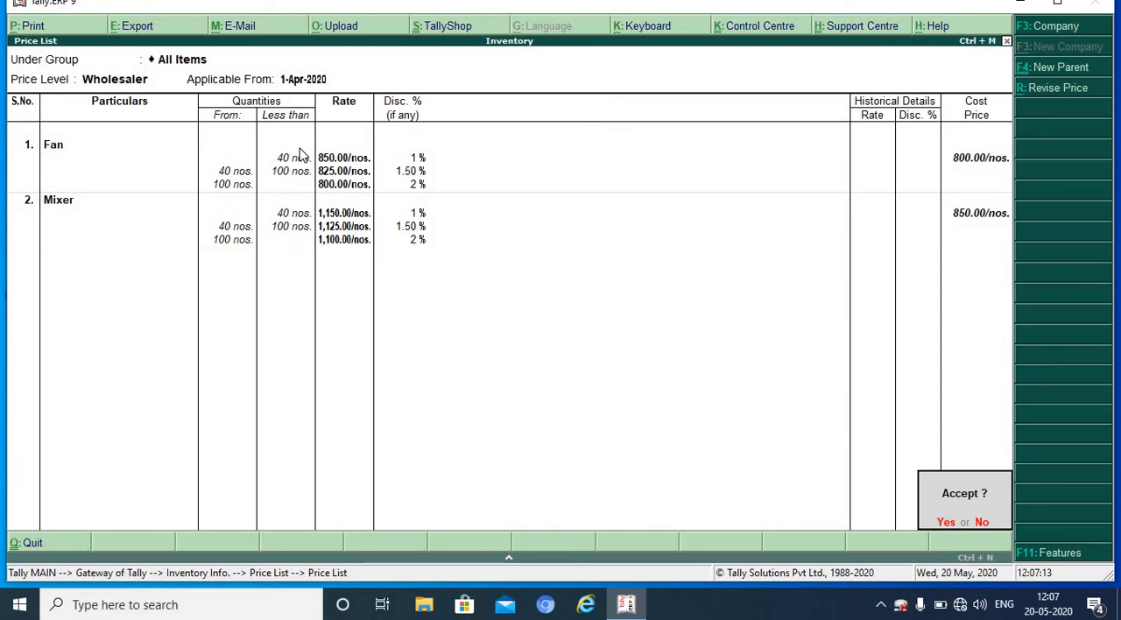
pyautogui.press('y')
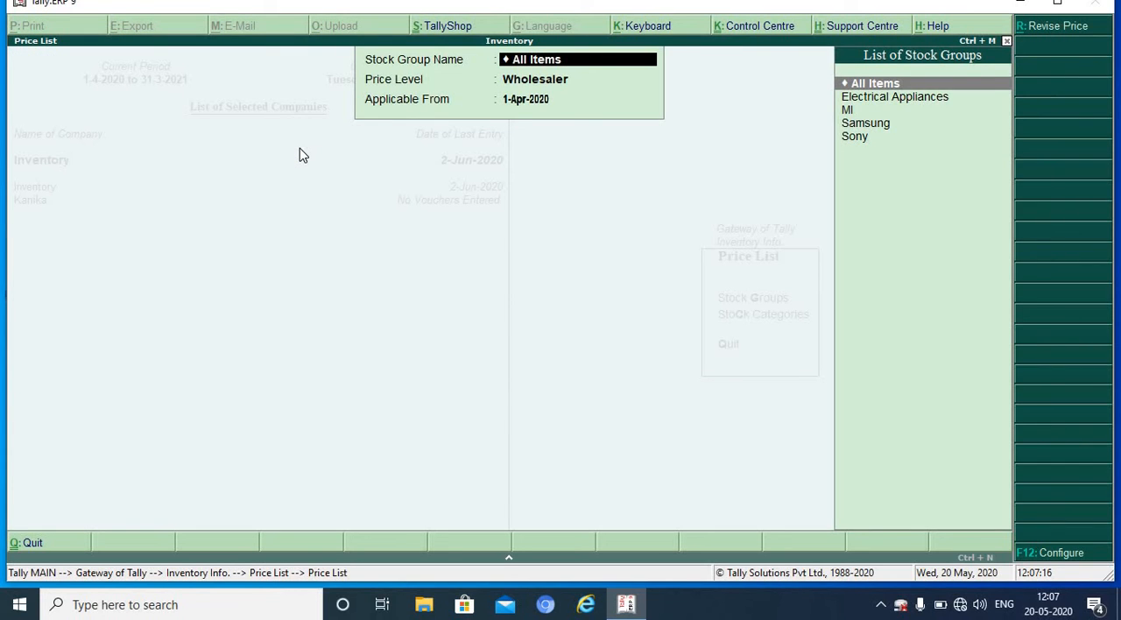
# Step: Leave the price list setup and start a new sales voucher under Accounting Vouchers
pyautogui.press('Escape')
pyautogui.press('Escape')
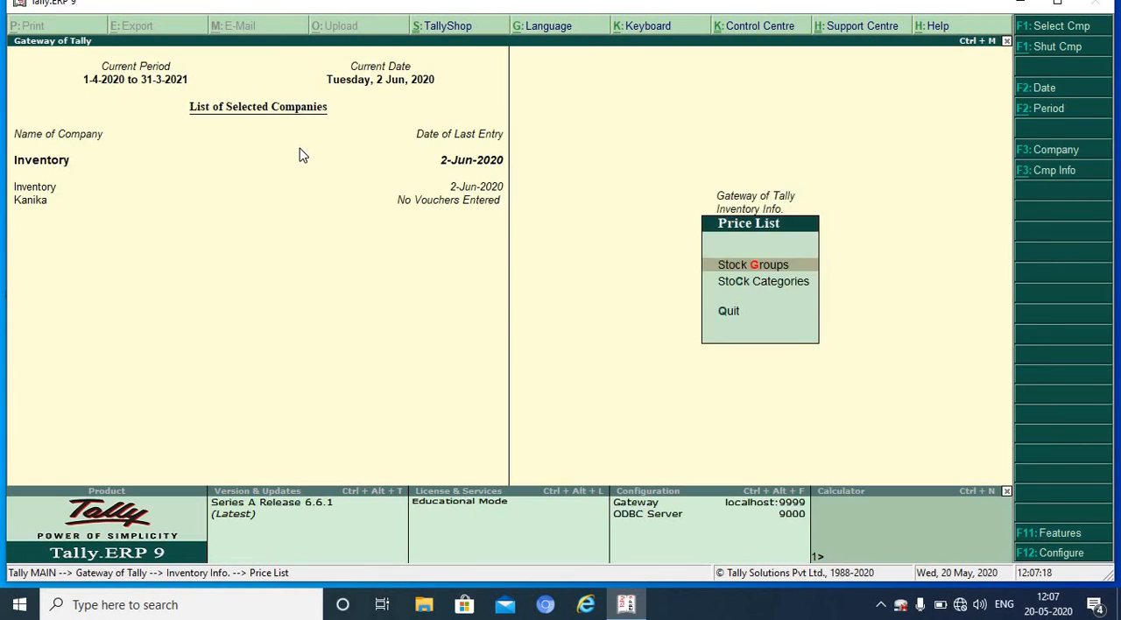
pyautogui.press('Escape')
pyautogui.press('Down')
pyautogui.press('Down')
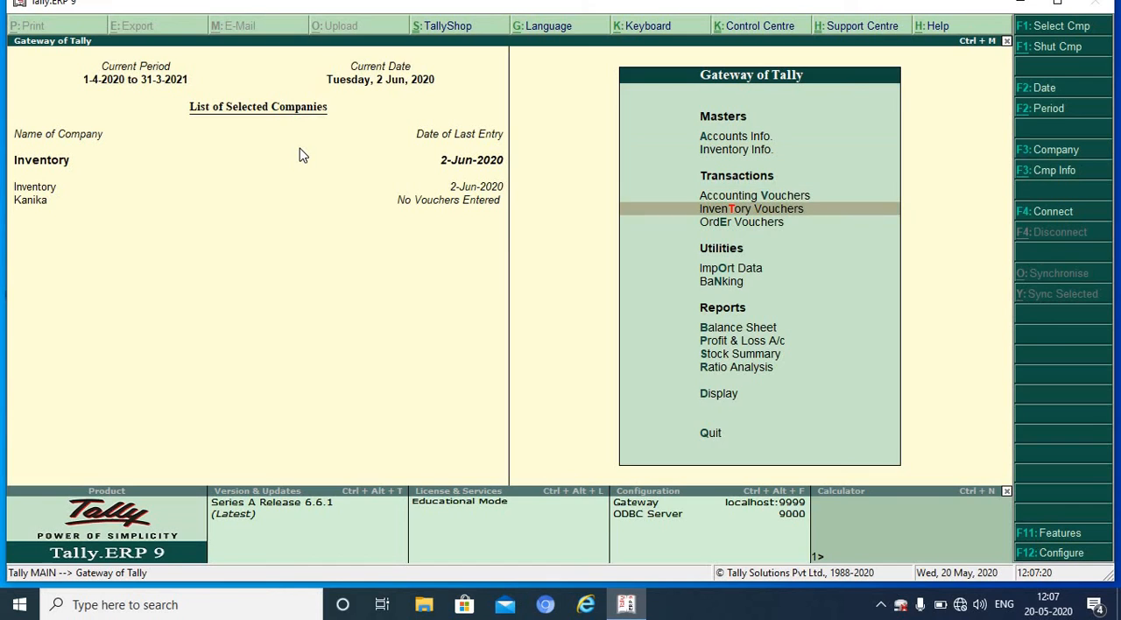
pyautogui.press('Up')
pyautogui.press('Return')
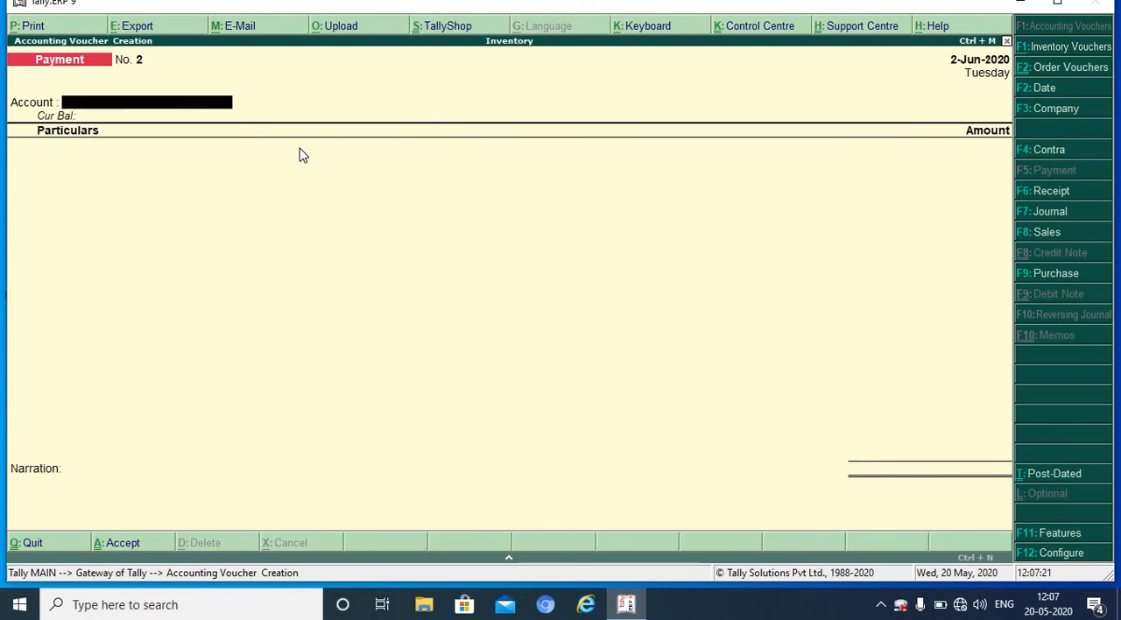
pyautogui.press('F8')
pyautogui.press('Return')
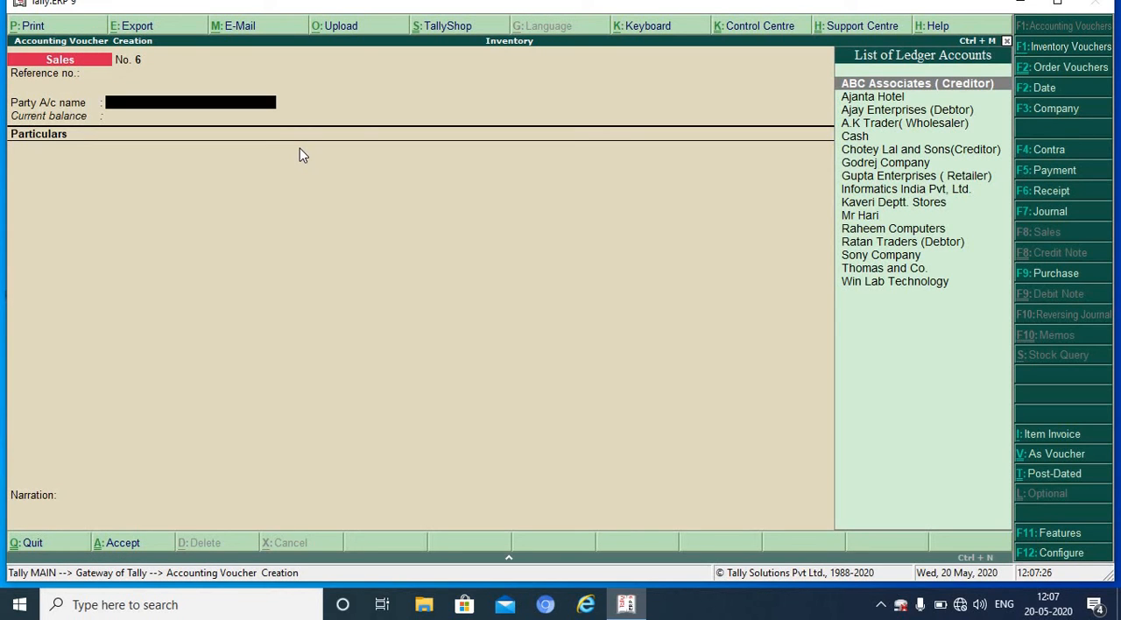
# Step: Choose A.K Trader (Wholesaler) as the party account, leaving the despatch and order details empty
pyautogui.press('Down')
pyautogui.press('Down')
pyautogui.press('Down')
pyautogui.press('Return')
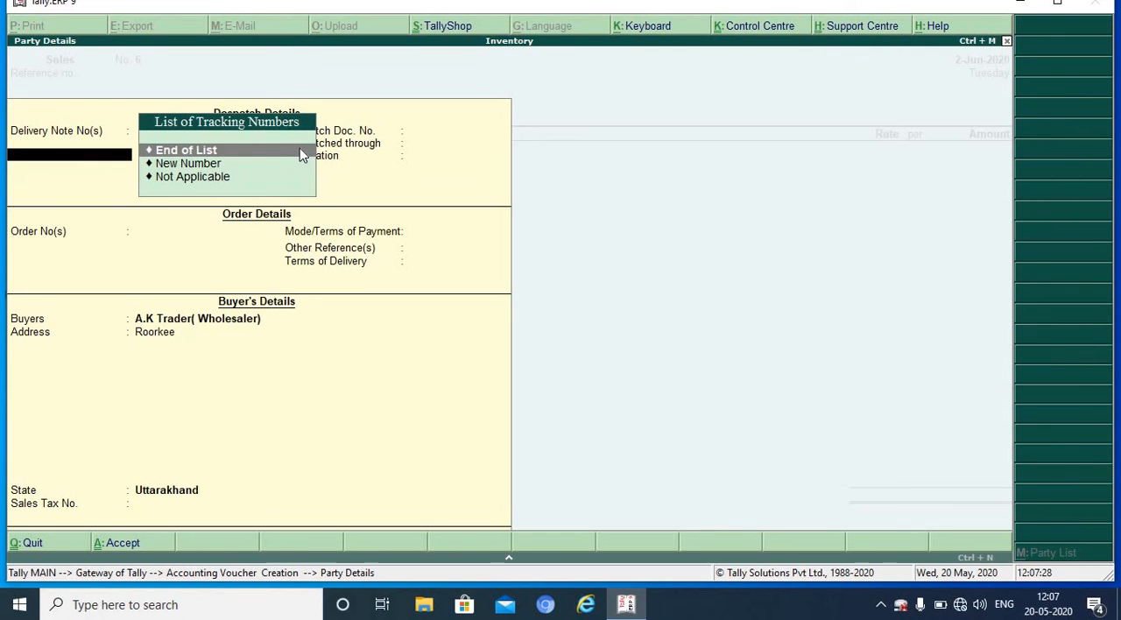
pyautogui.press('Return')
pyautogui.press('Return')
pyautogui.press('Return')
pyautogui.press('Return')
pyautogui.press('Return')
pyautogui.press('Return')
pyautogui.press('Return')
pyautogui.press('Return')
pyautogui.press('Return')
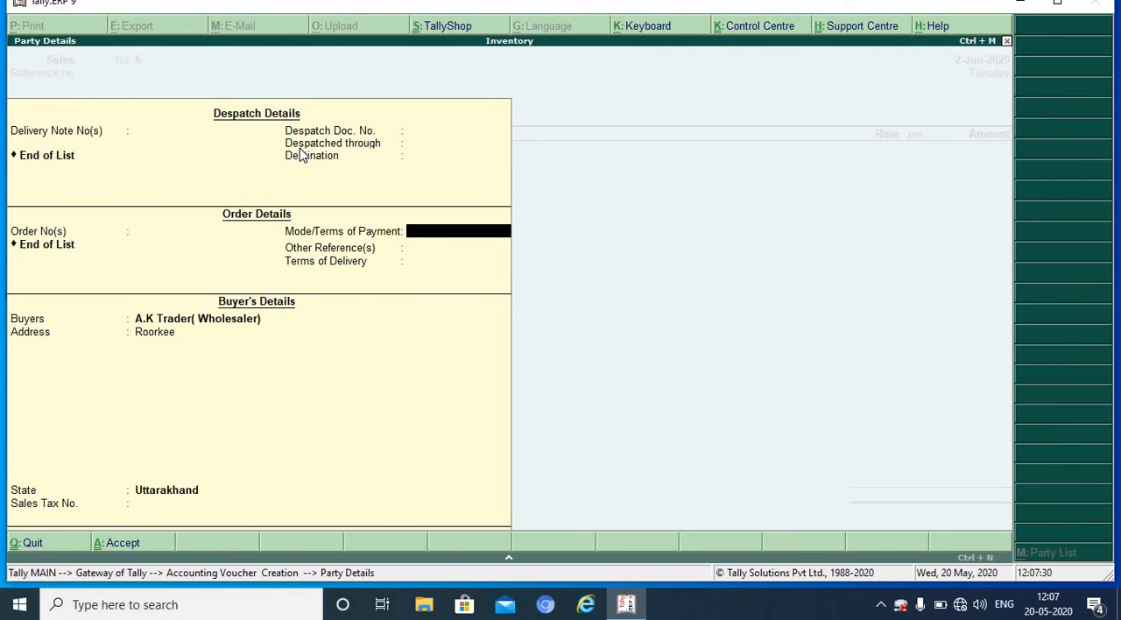
pyautogui.press('Return')
pyautogui.press('Return')
pyautogui.press('Return')
pyautogui.press('Return')
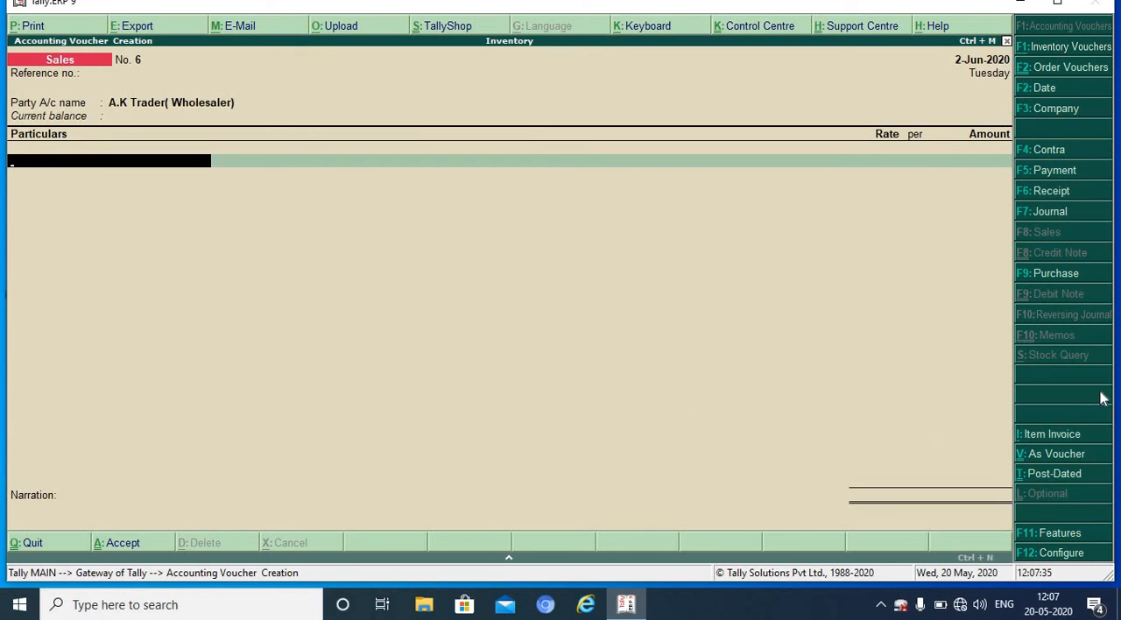
# Step: Switch the sales voucher to an item invoice for the same party and choose Sales as the sales ledger
pyautogui.click(1061, 436)
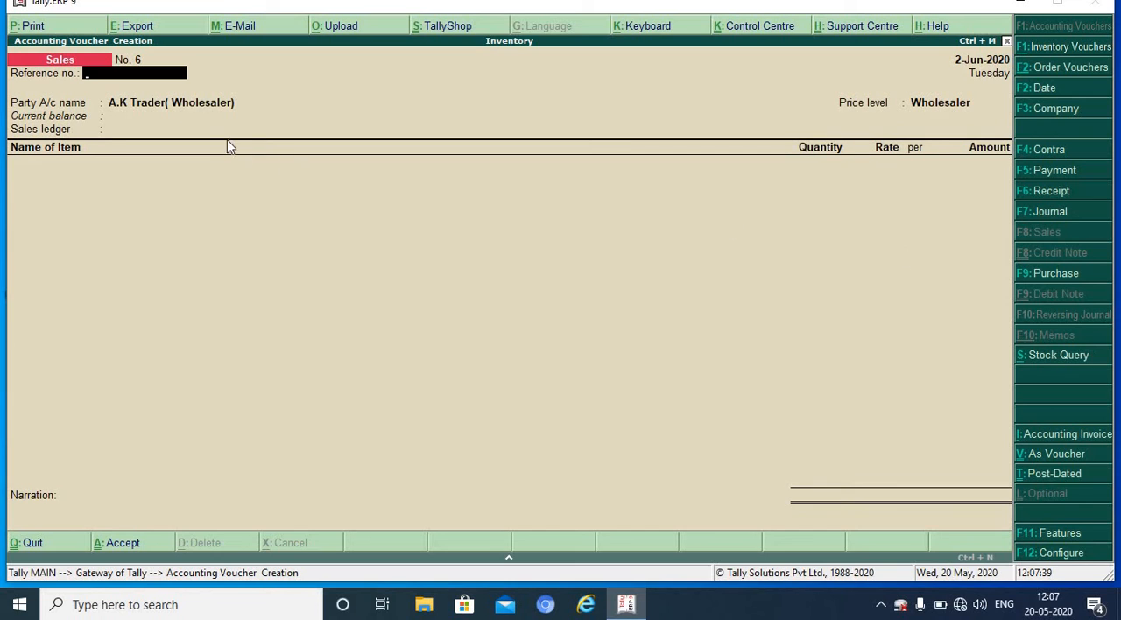
pyautogui.press('Return')
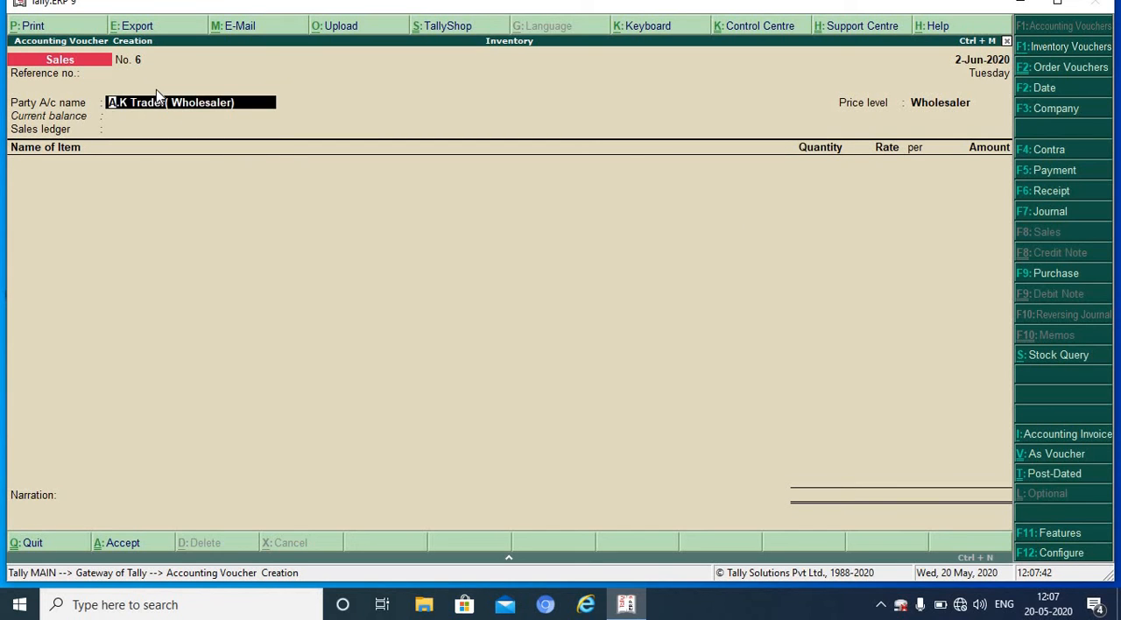
pyautogui.press('Return')
pyautogui.press('Return')
pyautogui.press('Return')
pyautogui.press('Return')
pyautogui.press('Return')
pyautogui.press('Return')
pyautogui.press('Return')
pyautogui.press('Return')
pyautogui.press('Return')
pyautogui.press('Return')
pyautogui.press('Return')
pyautogui.press('Return')
pyautogui.press('Return')
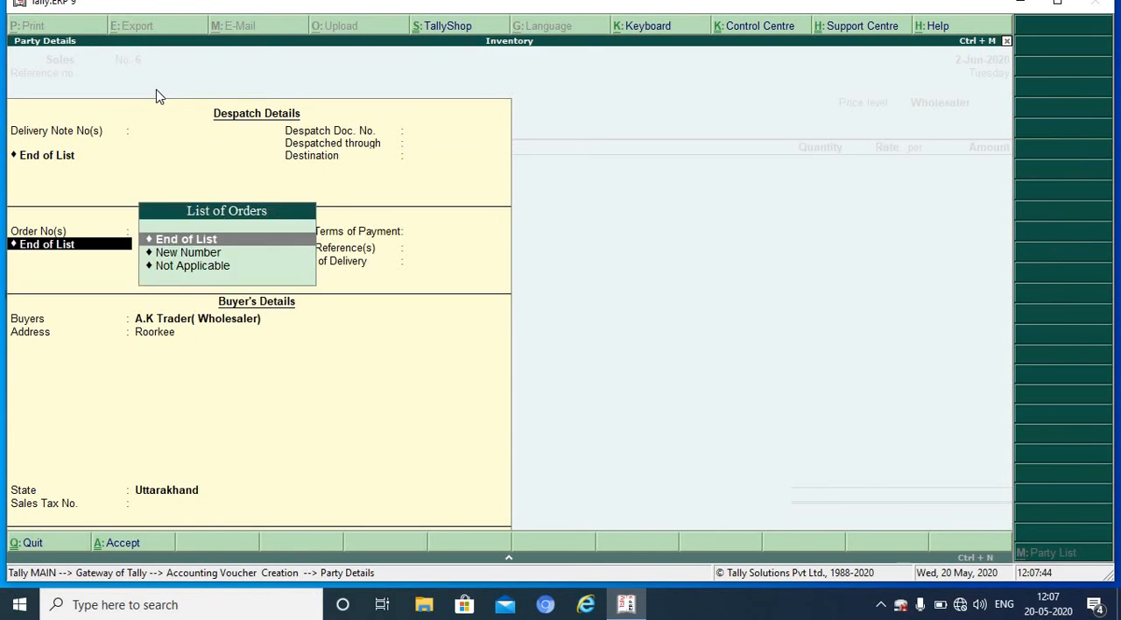
pyautogui.press('Return')
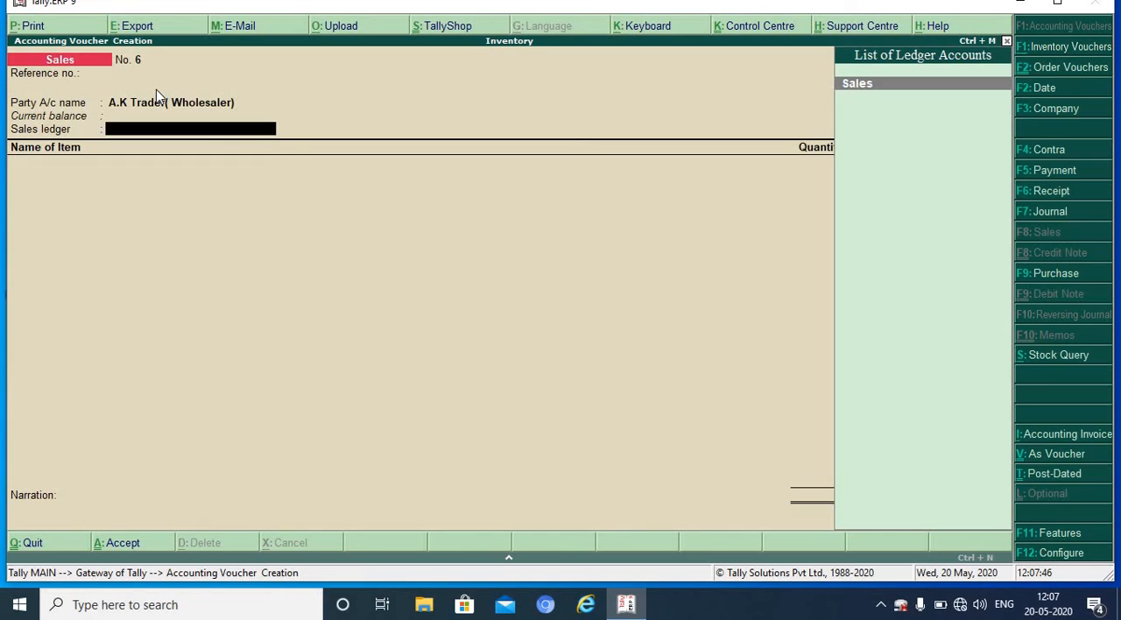
pyautogui.press('Return')
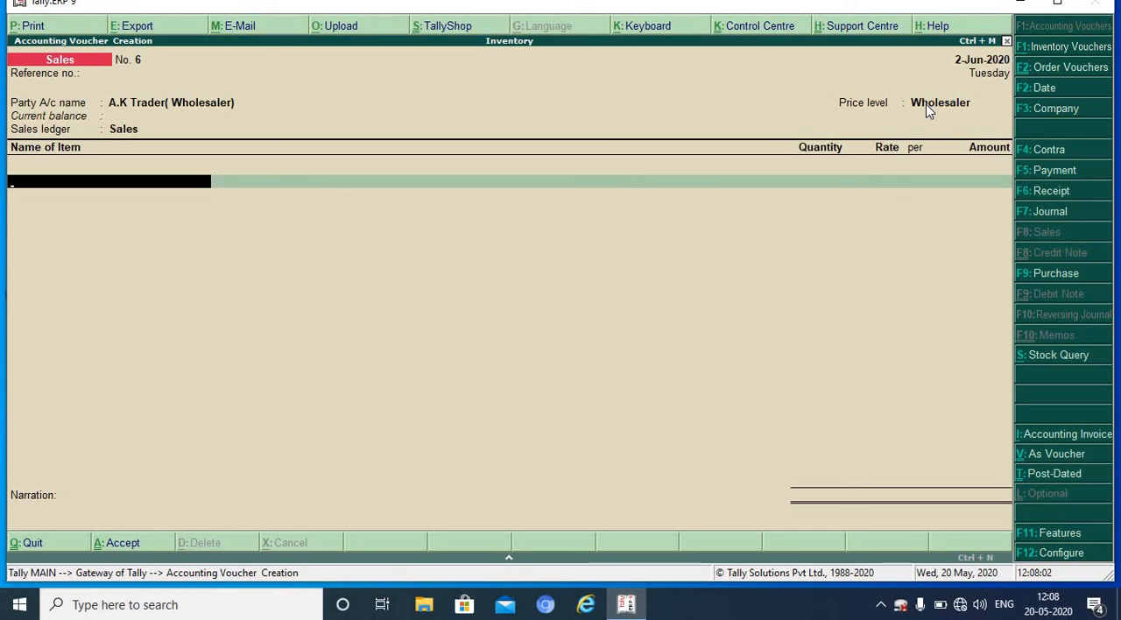
# Step: Add 35 nos. of Fan from the Ballupur godown to the invoice, with tracking and order numbers Not Applicable
pyautogui.write('F')
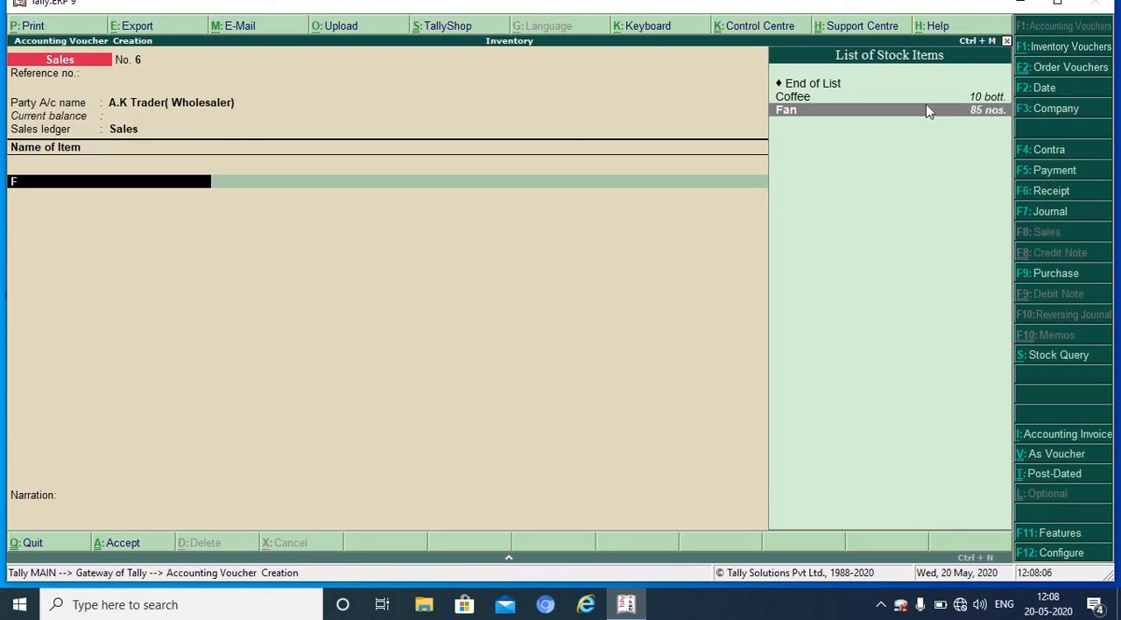
pyautogui.press('Return')
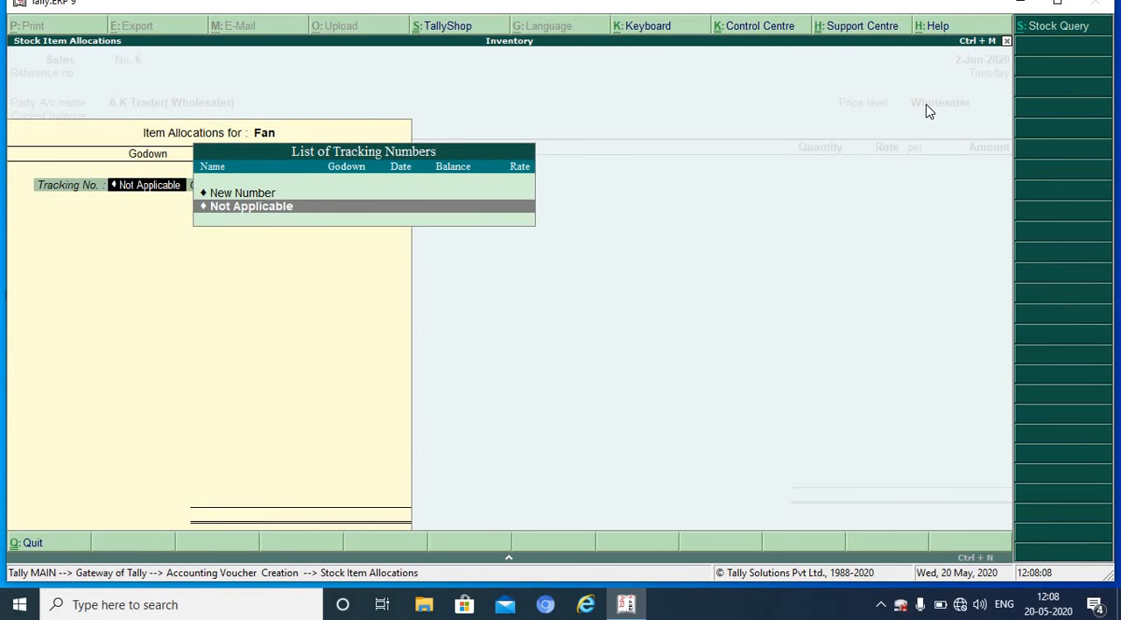
pyautogui.press('Return')
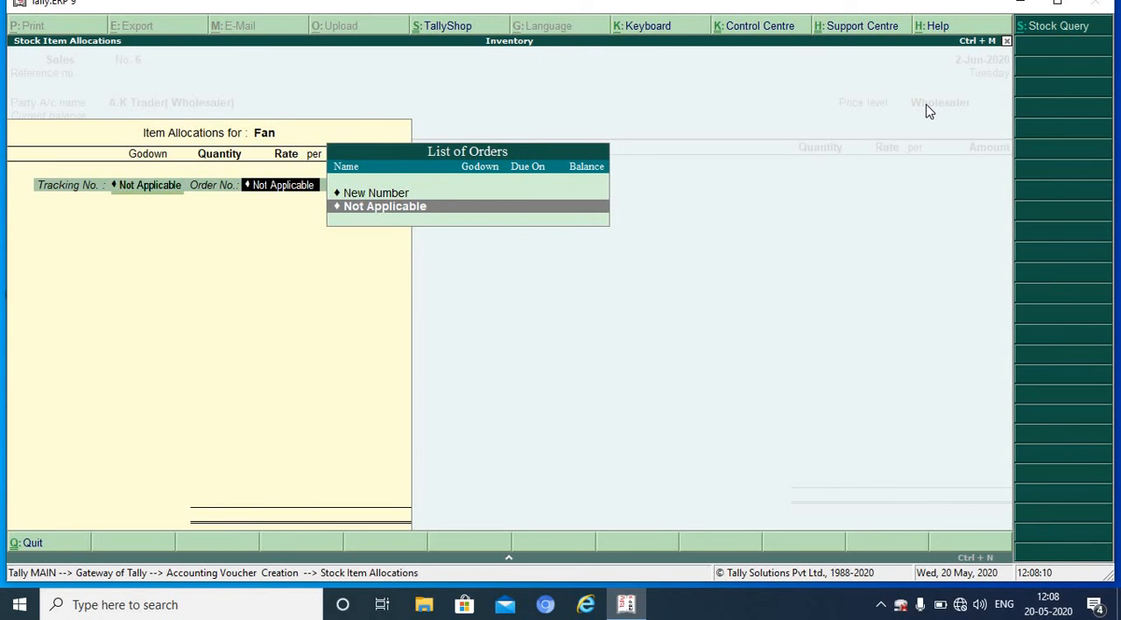
pyautogui.press('Return')
pyautogui.press('Return')
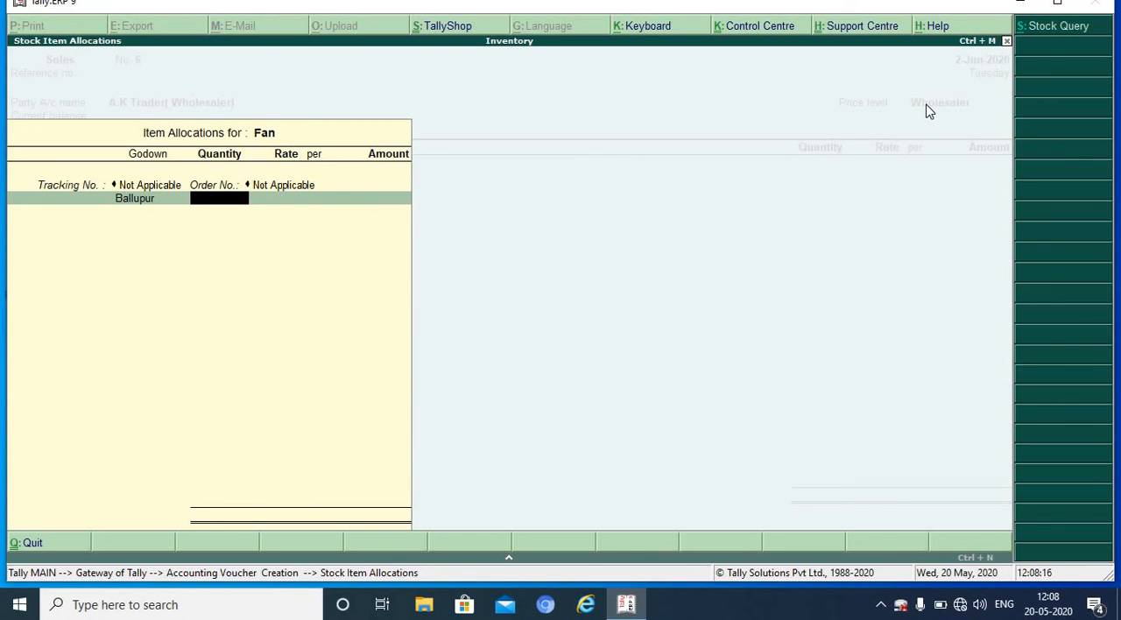
pyautogui.write('35')
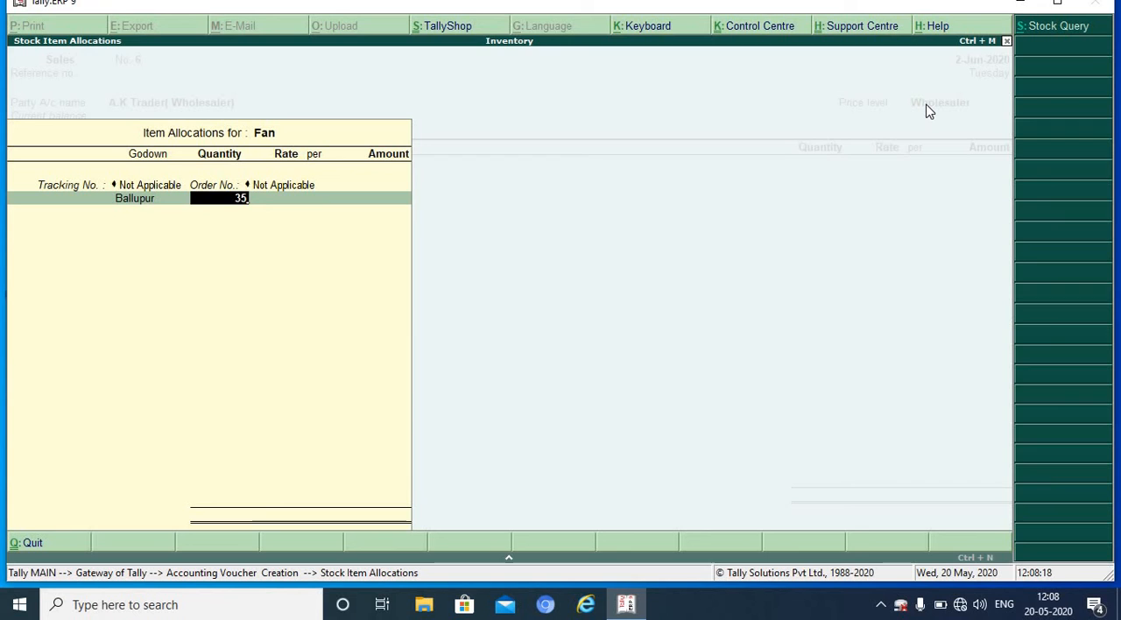
pyautogui.press('Return')
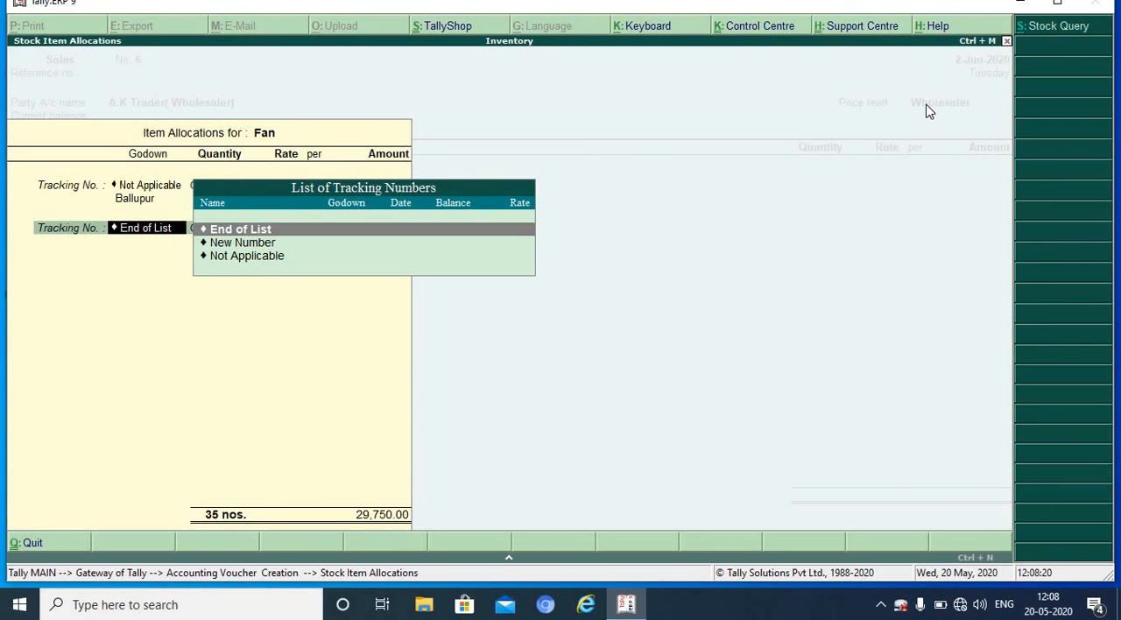
pyautogui.press('Return')
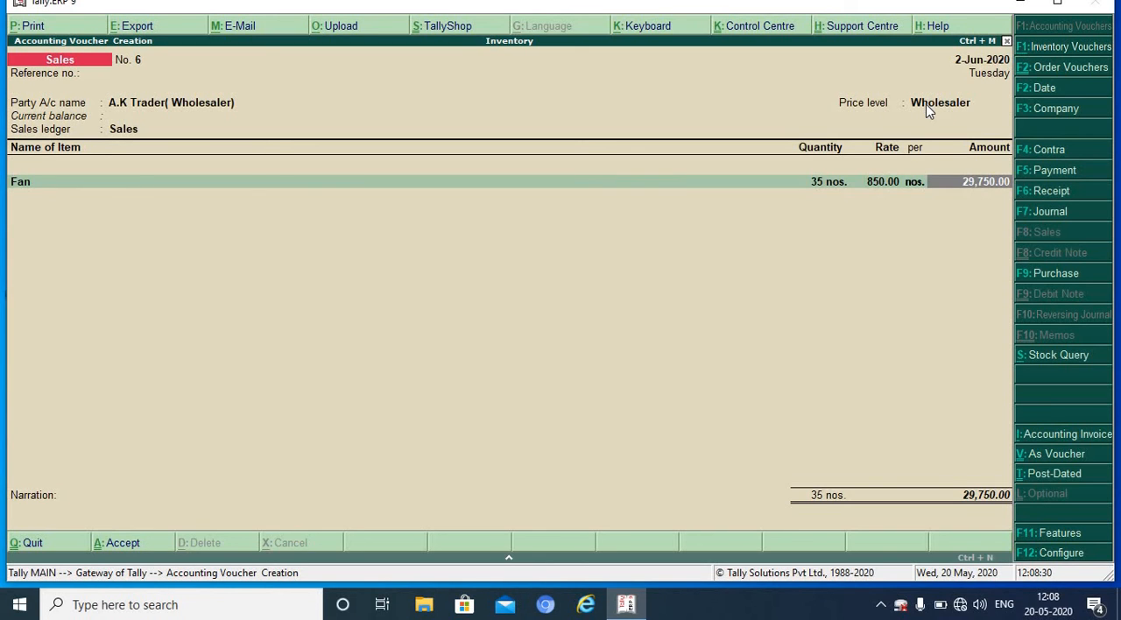
pyautogui.press('Return')
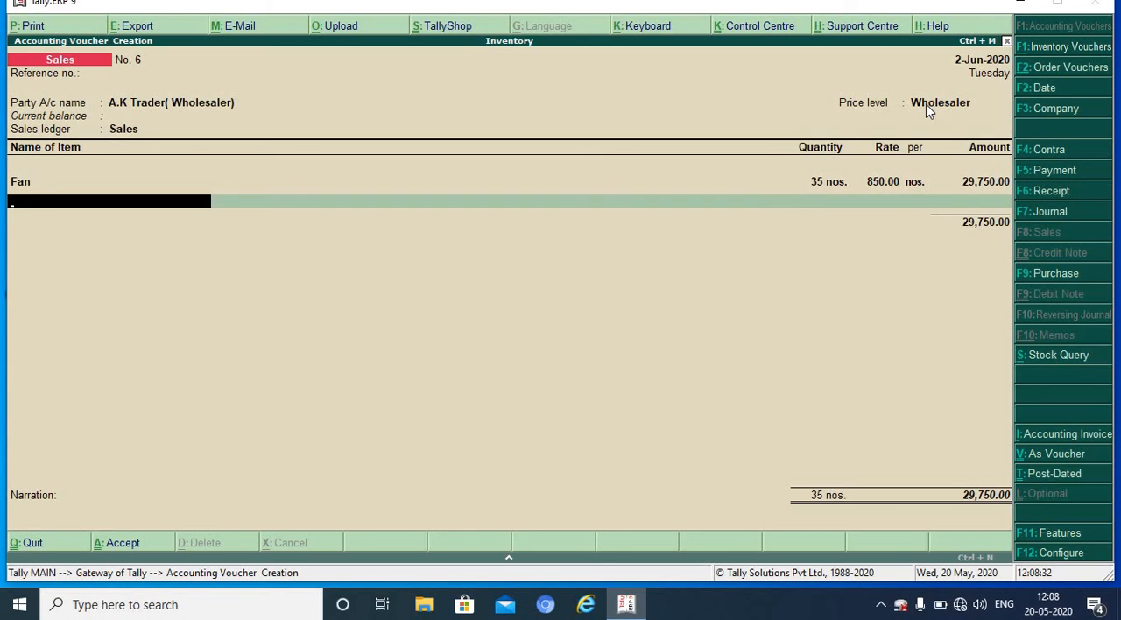
# Step: Add 75 nos. of Mixer from the Ballupur godown to the invoice, with tracking and order numbers Not Applicable
pyautogui.write('M')
pyautogui.press('Down')
pyautogui.press('Down')
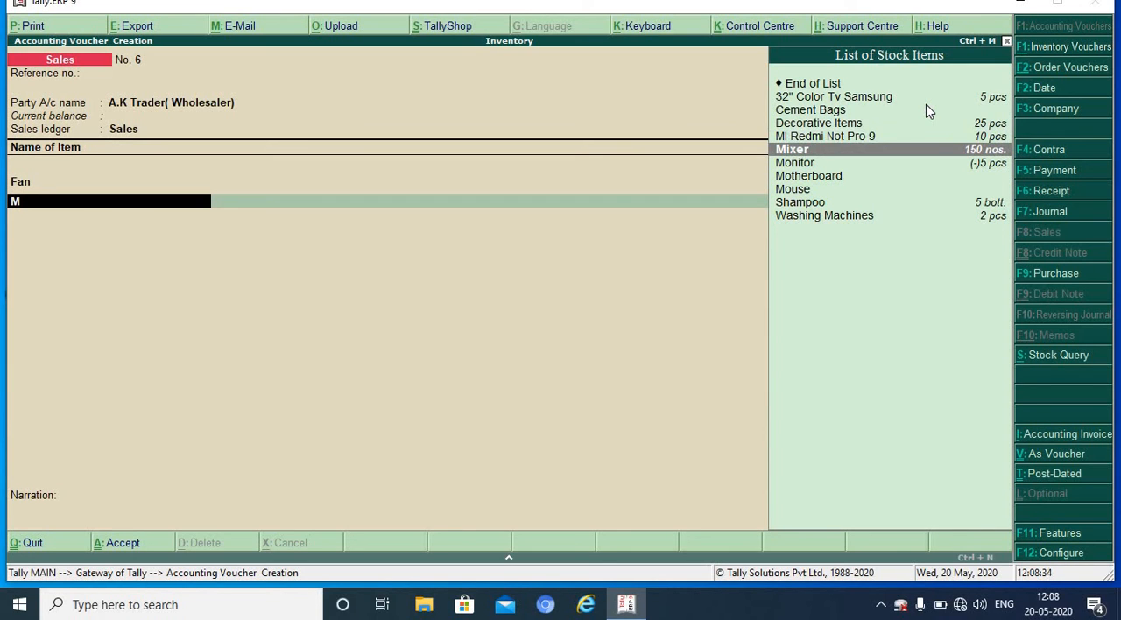
pyautogui.press('Return')
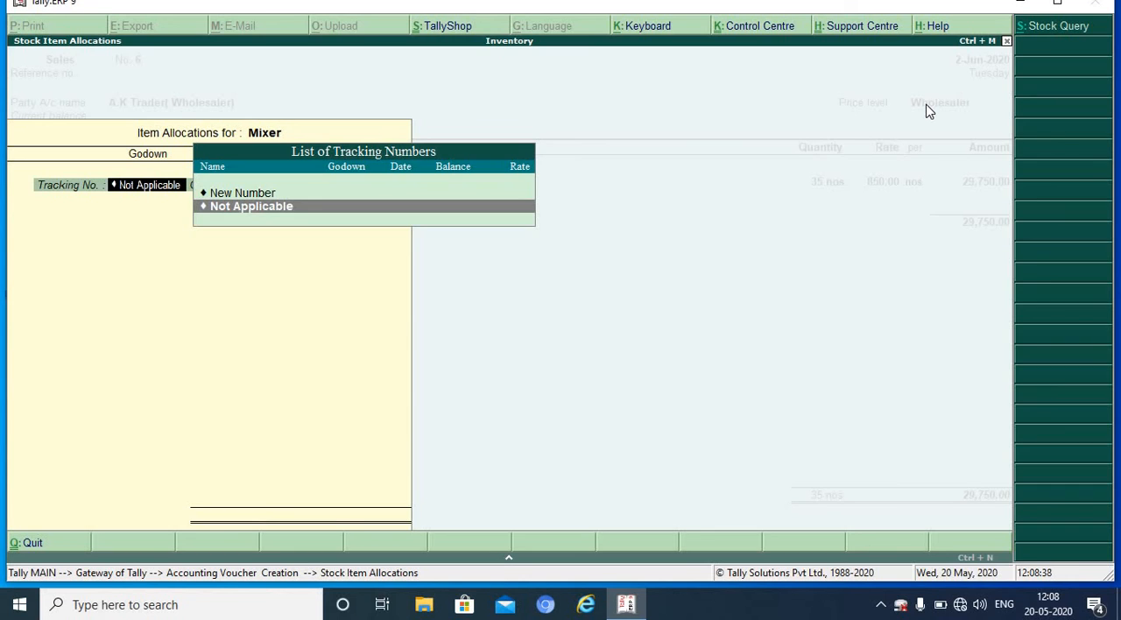
pyautogui.press('Return')
pyautogui.press('Return')
pyautogui.press('Return')
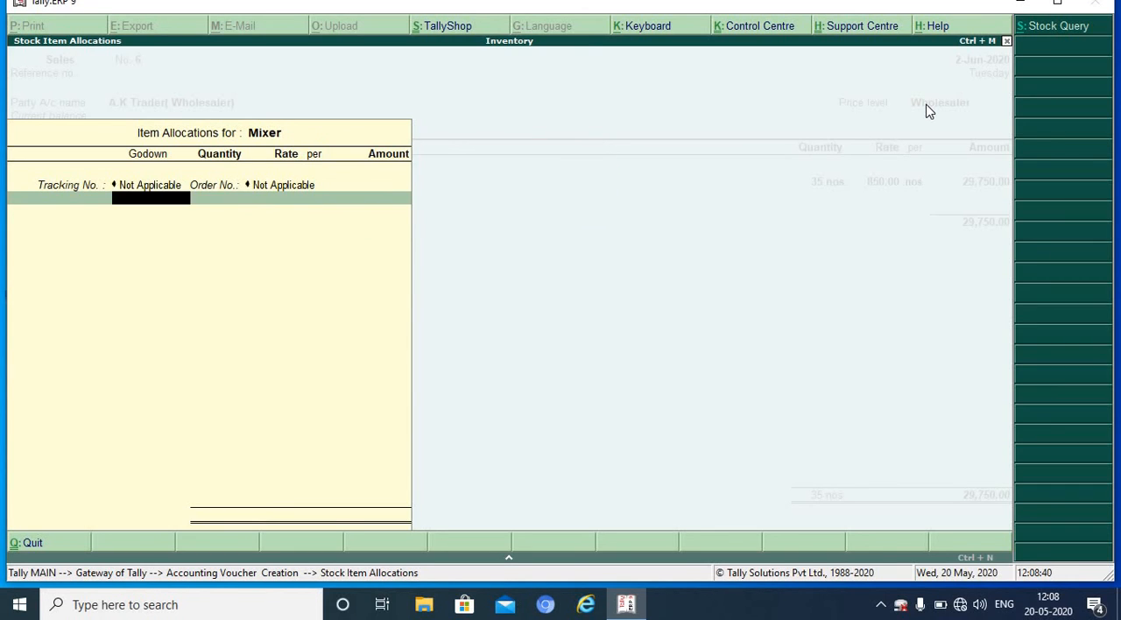
pyautogui.write('75')
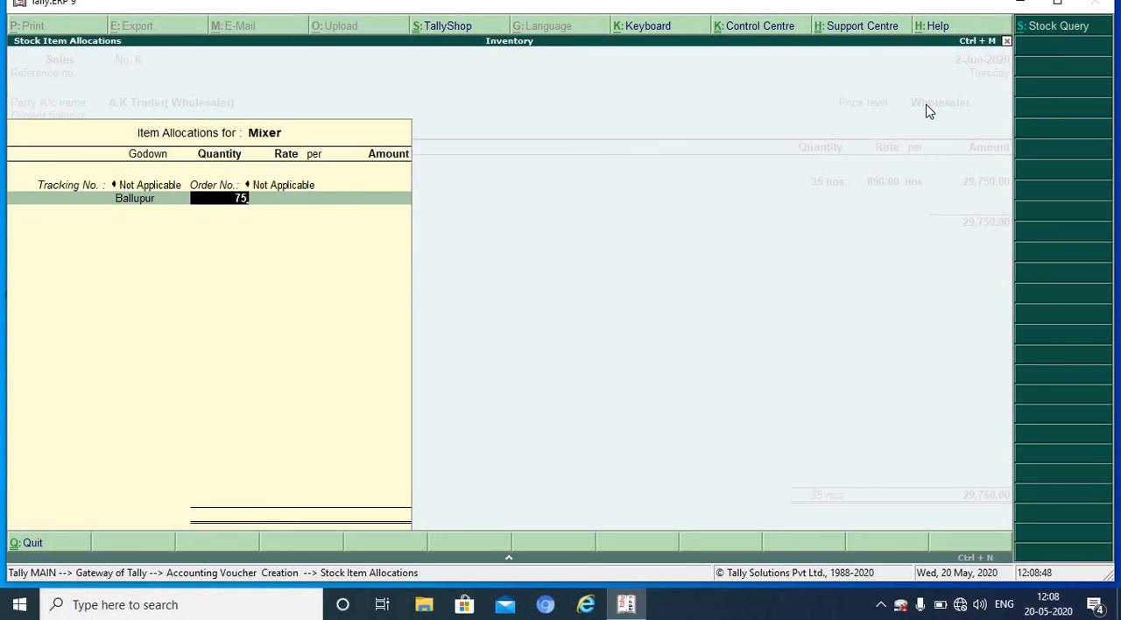
pyautogui.press('Return')
pyautogui.press('Return')
pyautogui.press('Return')
pyautogui.press('Return')
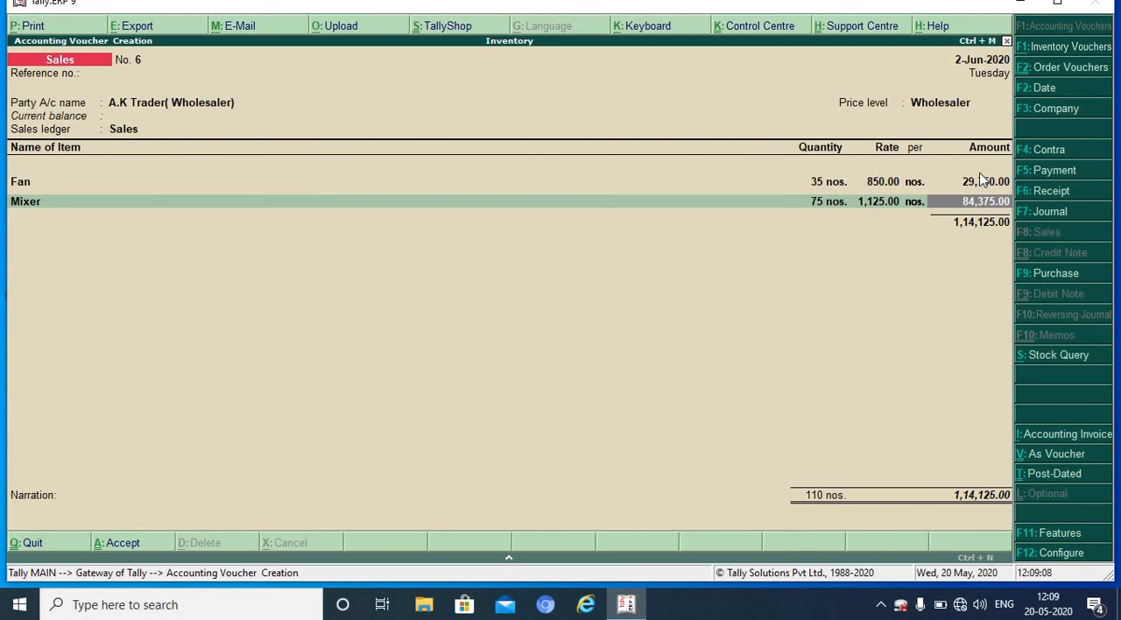
pyautogui.press('Return')
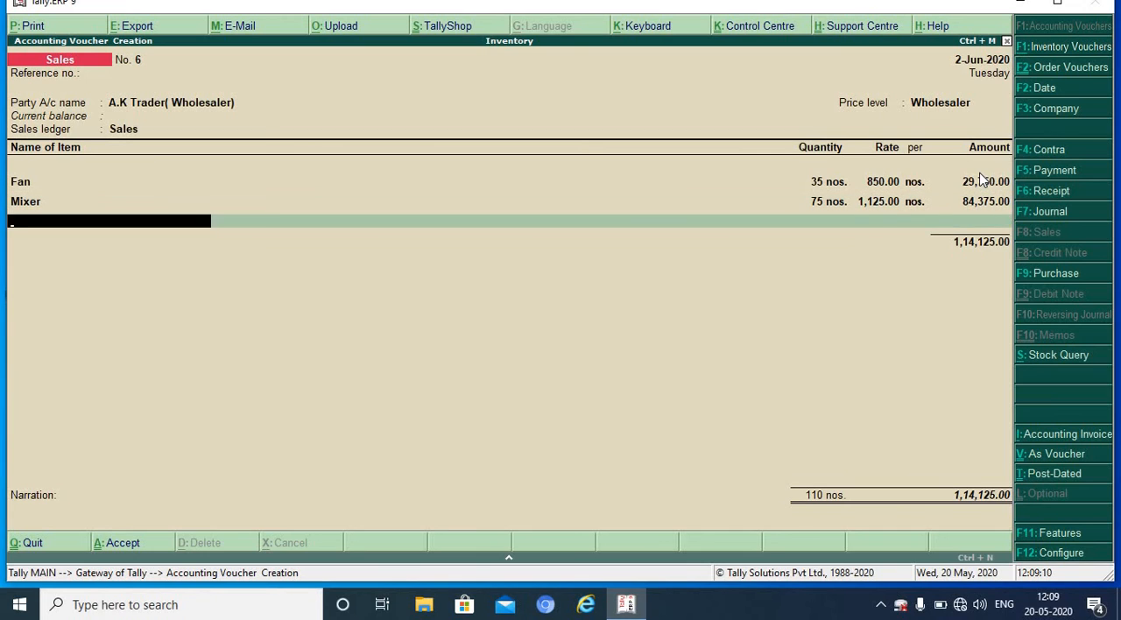
# Step: End the item list, leave the narration empty and save the A.K Trader (Wholesaler) sales invoice
pyautogui.press('Return')
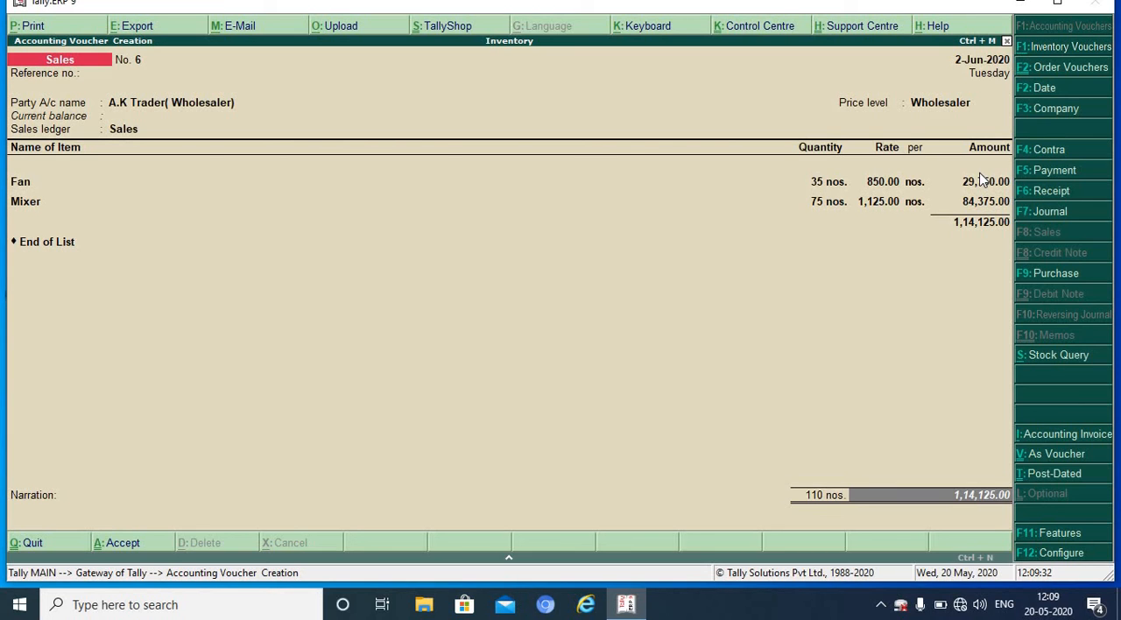
pyautogui.press('Return')
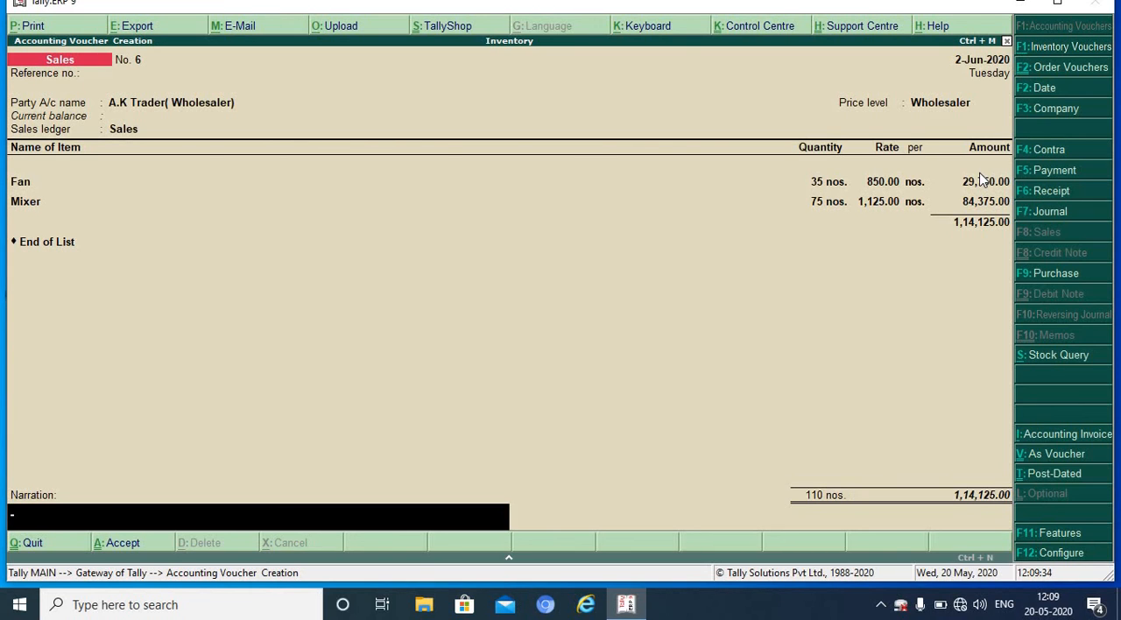
pyautogui.press('Return')
# Step: Choose Gupta Enterprises (Retailer) as the new invoice's party with despatch and order details empty, and Sales as the sales ledger
pyautogui.press('Return')
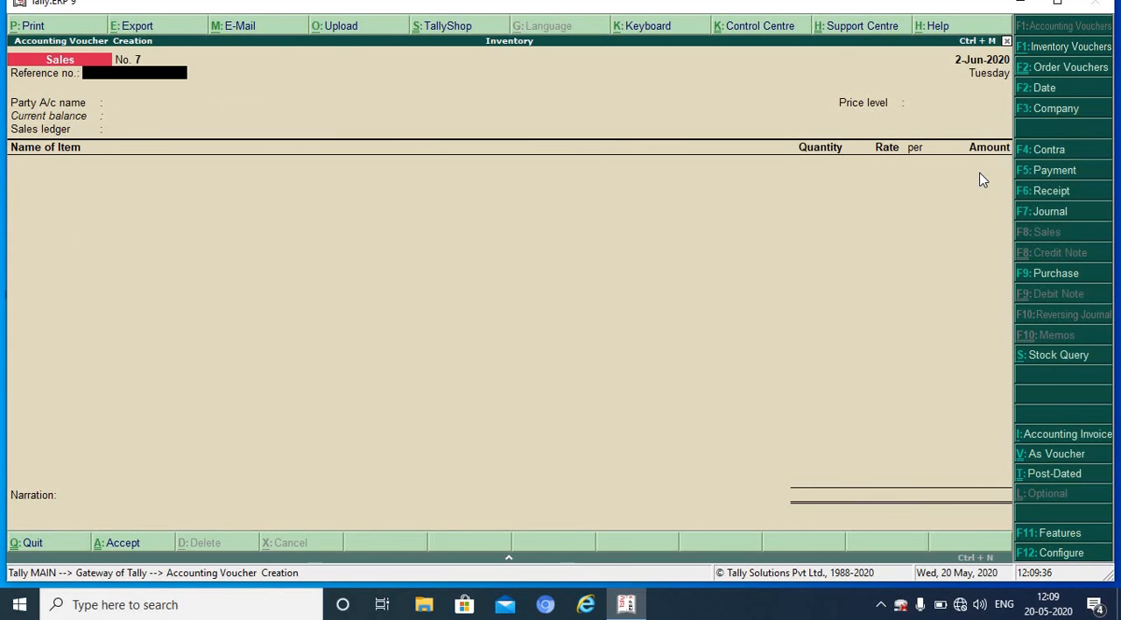
pyautogui.press('Return')
pyautogui.press('Down')
pyautogui.press('Down')
pyautogui.press('Down')
pyautogui.press('Down')
pyautogui.press('Down')
pyautogui.press('Down')
pyautogui.press('Down')
pyautogui.press('Down')
pyautogui.press('Down')
pyautogui.press('Down')
pyautogui.press('Down')
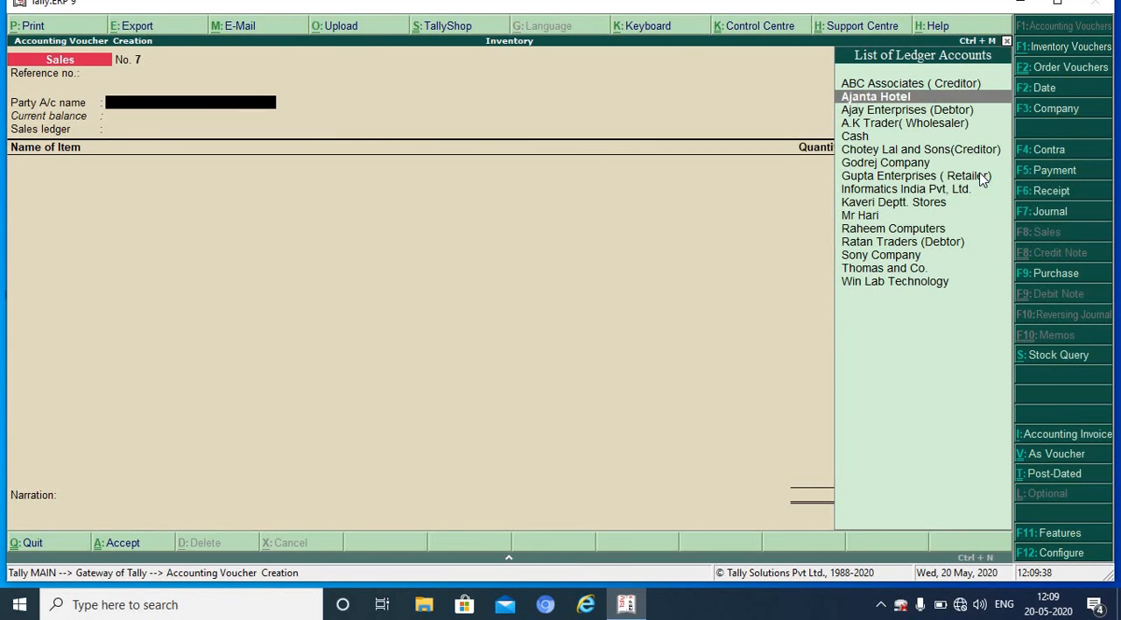
pyautogui.press('Up')
pyautogui.click(982, 177)
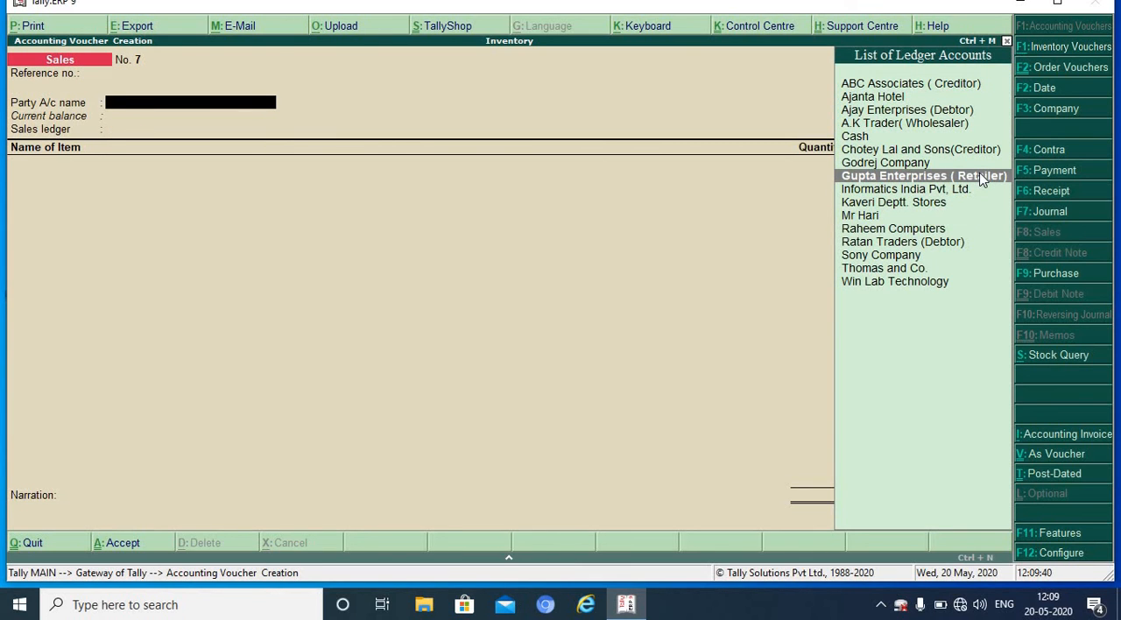
pyautogui.press('Return')
pyautogui.press('Return')
pyautogui.press('Return')
pyautogui.press('Return')
pyautogui.press('Return')
pyautogui.press('Return')
pyautogui.press('Return')
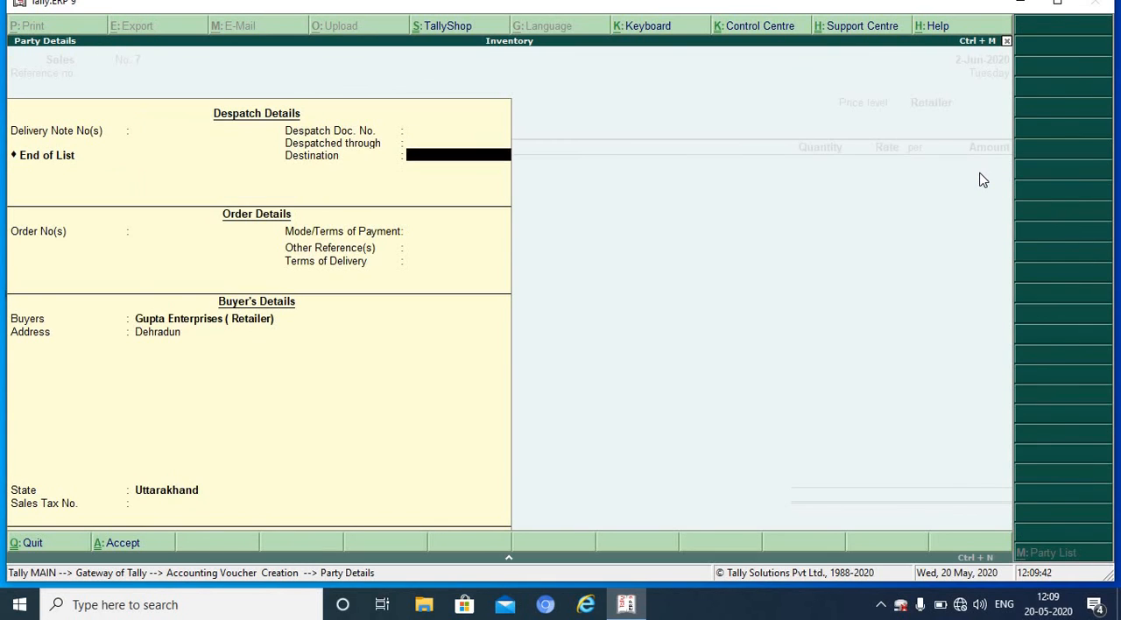
pyautogui.press('Return')
pyautogui.press('Return')
pyautogui.press('Return')
pyautogui.press('Return')
pyautogui.press('Return')
pyautogui.press('Return')
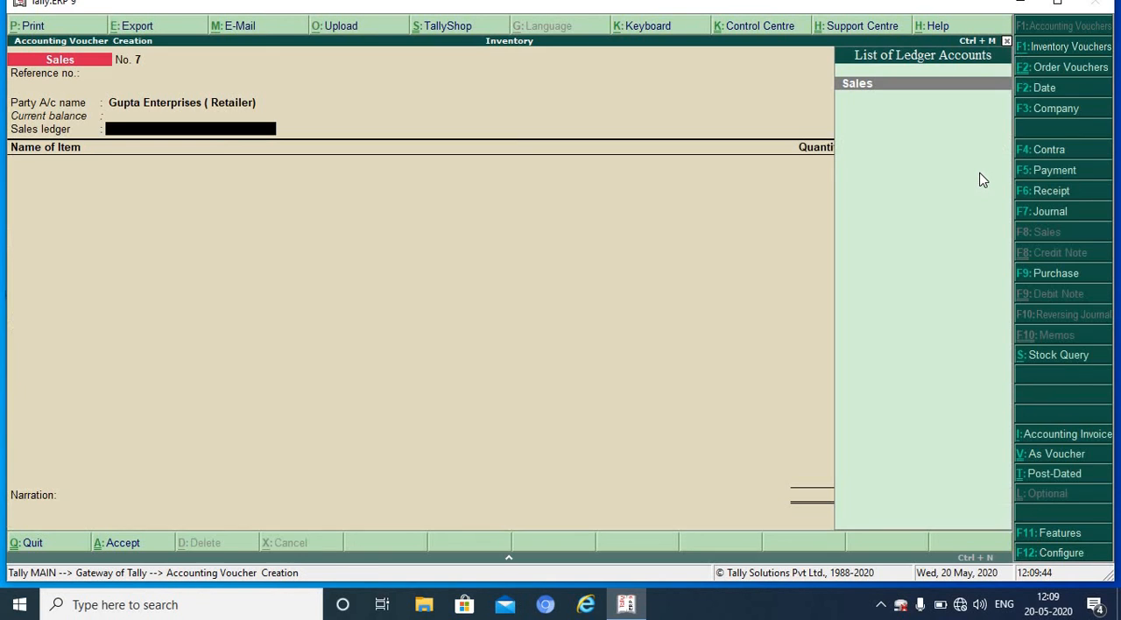
pyautogui.press('Return')
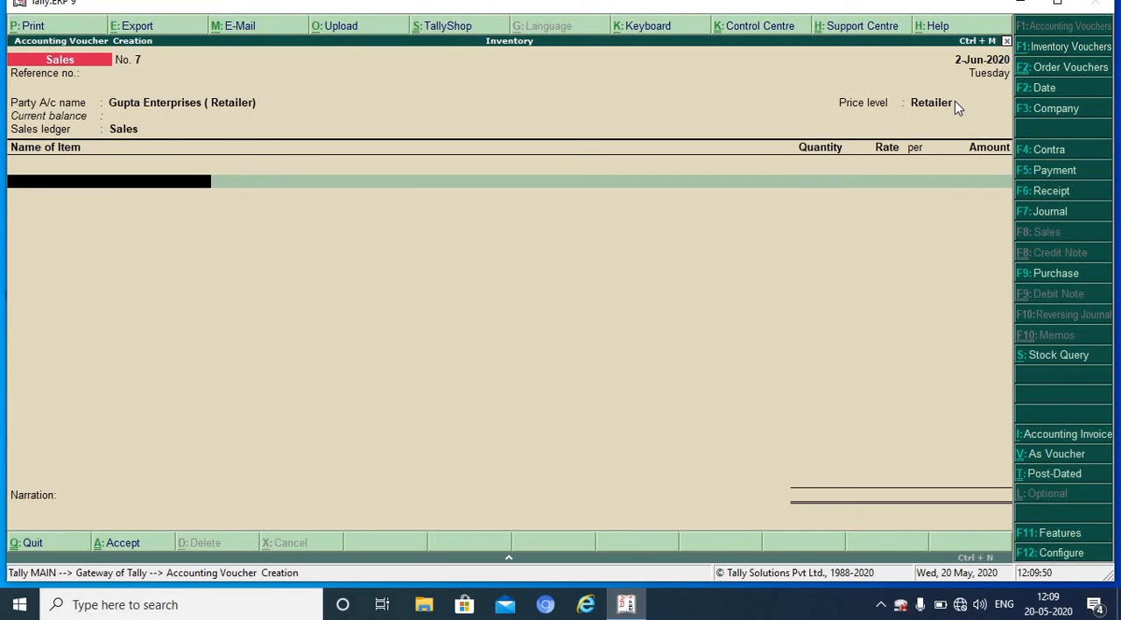
# Step: Add 5 nos. of Fan from the Ballupur godown to the retailer invoice, with tracking and order numbers Not Applicable
pyautogui.write('F')
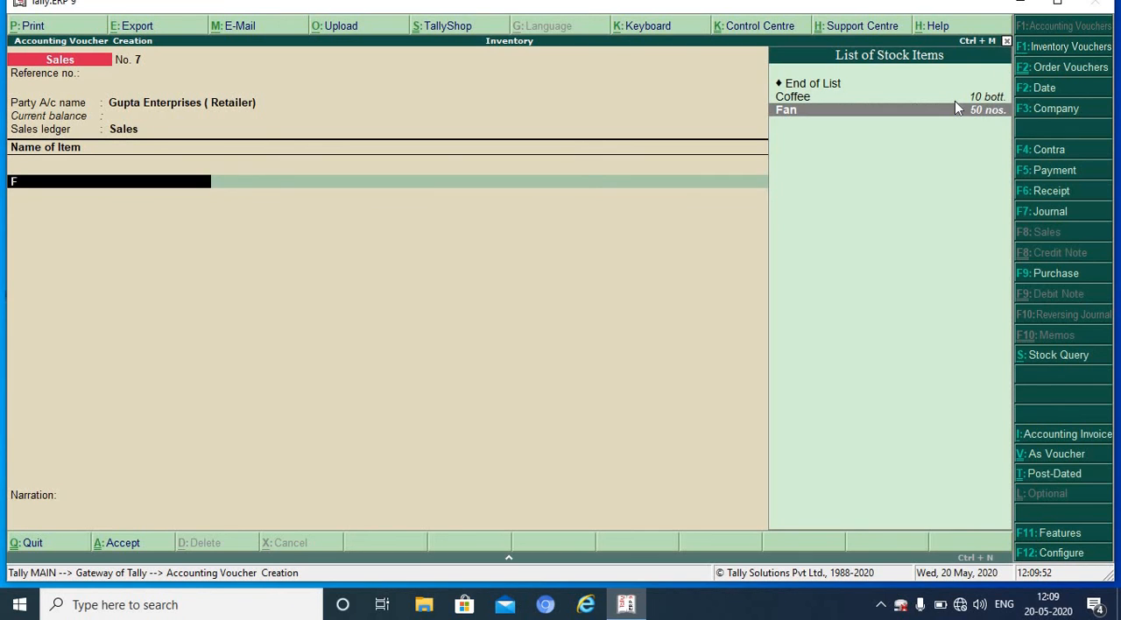
pyautogui.press('Return')
pyautogui.press('Return')
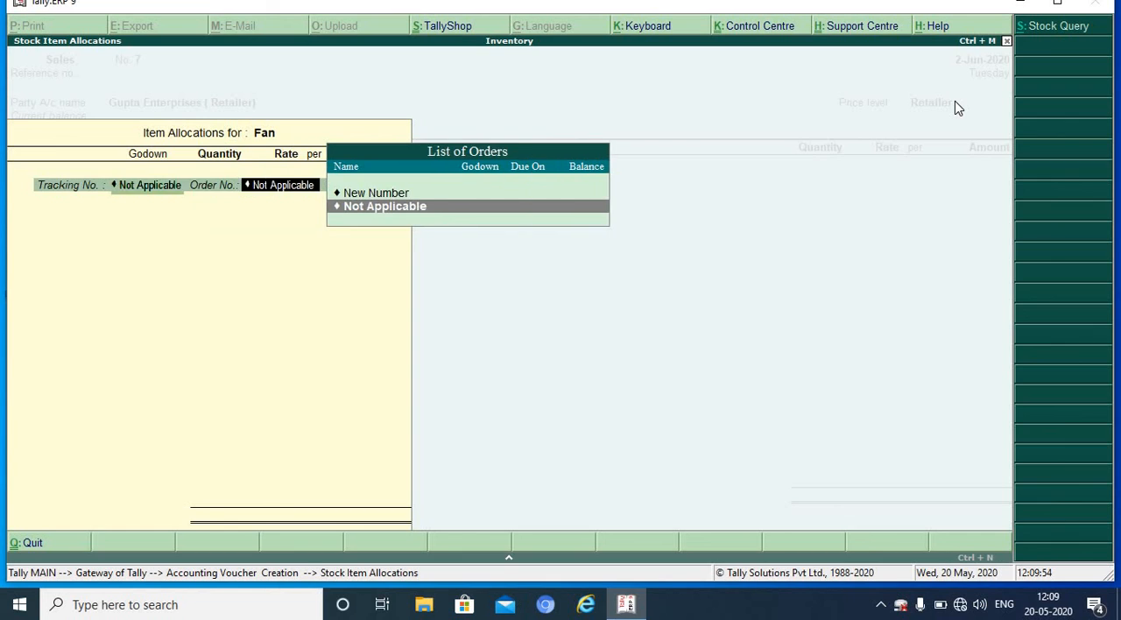
pyautogui.press('Return')
pyautogui.press('Return')
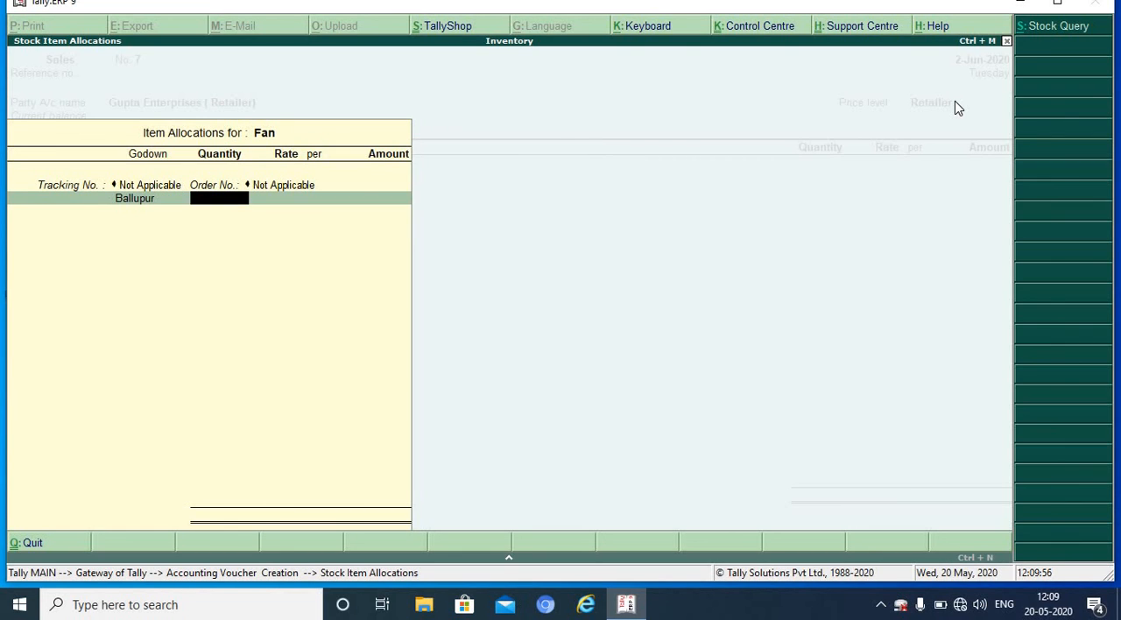
pyautogui.write('5')
pyautogui.press('Return')
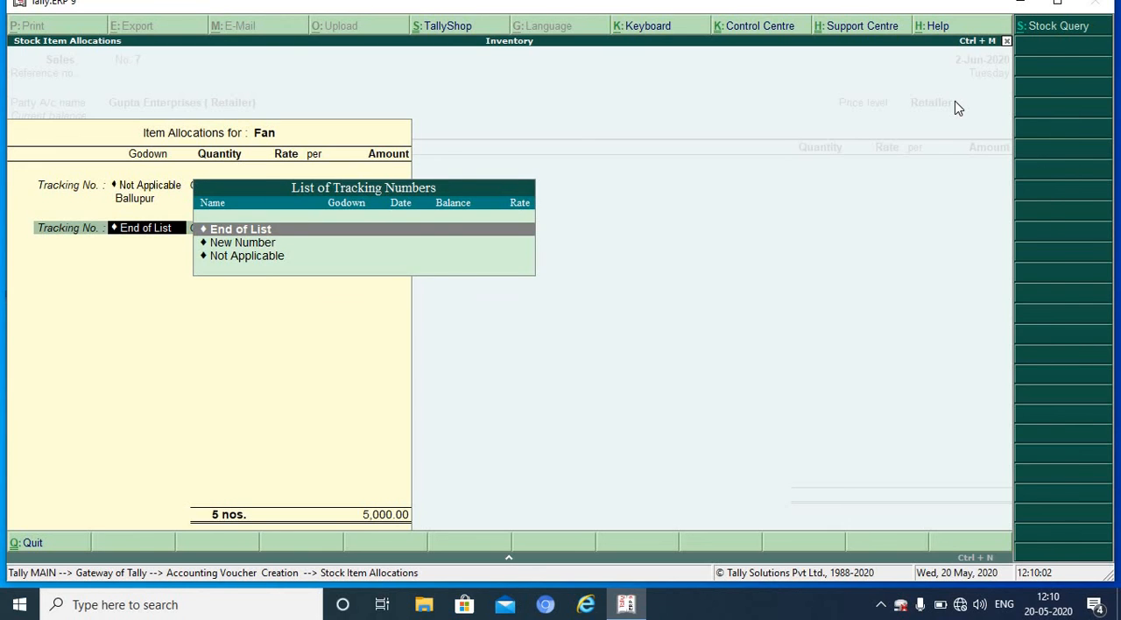
pyautogui.press('Return')
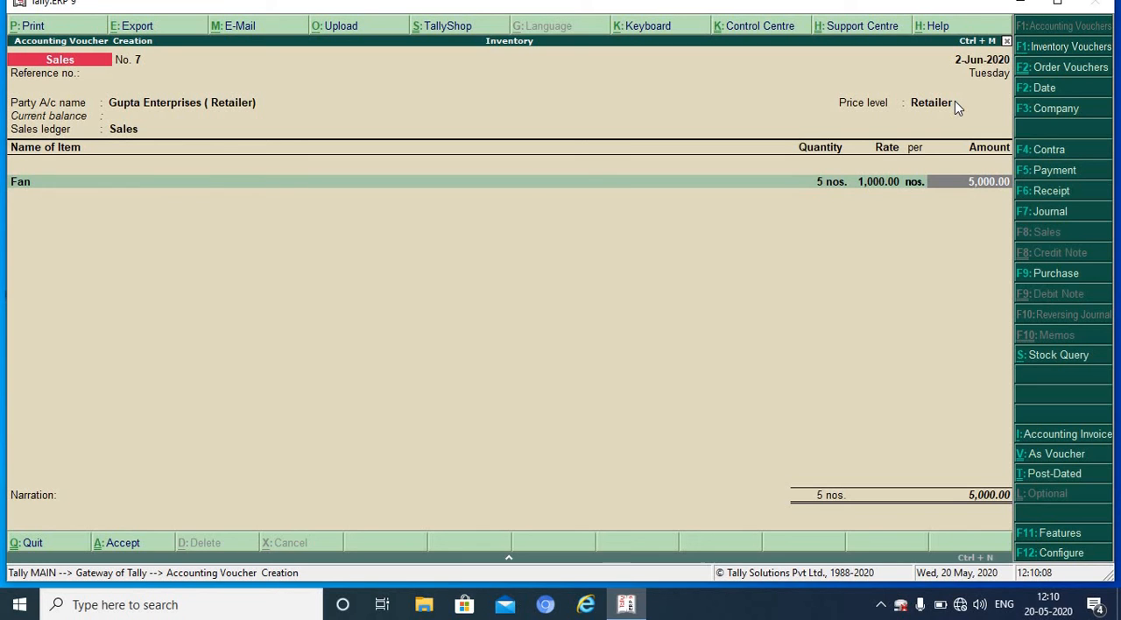
pyautogui.press('Return')
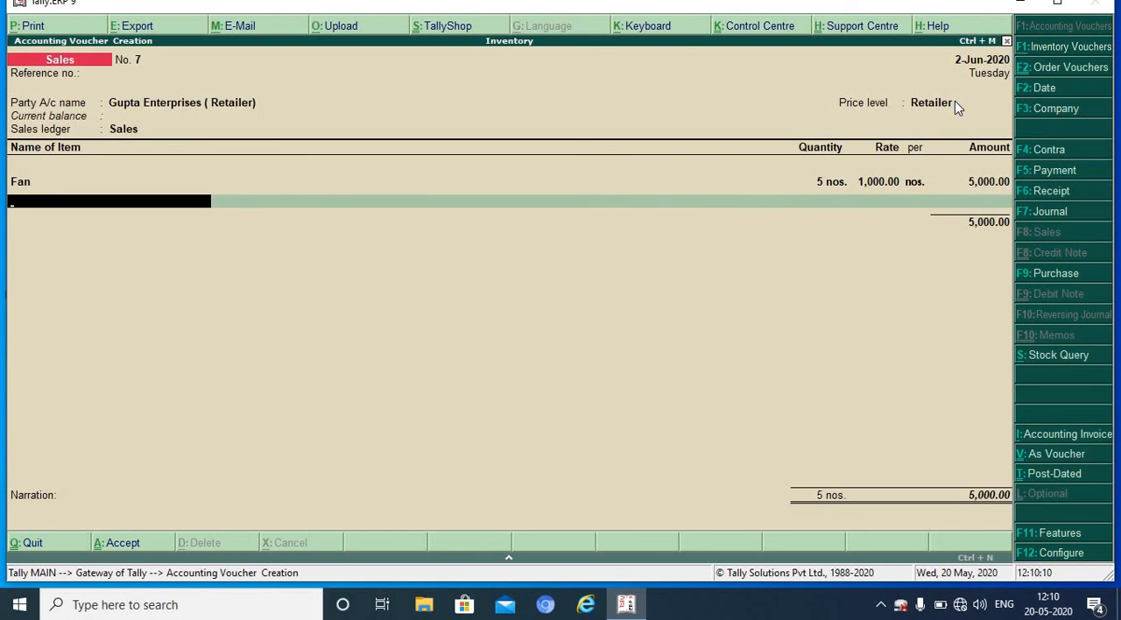
# Step: Add 40 nos. of Mixer from the Ballupur godown to the retailer invoice, with tracking and order numbers Not Applicable
pyautogui.write('M')
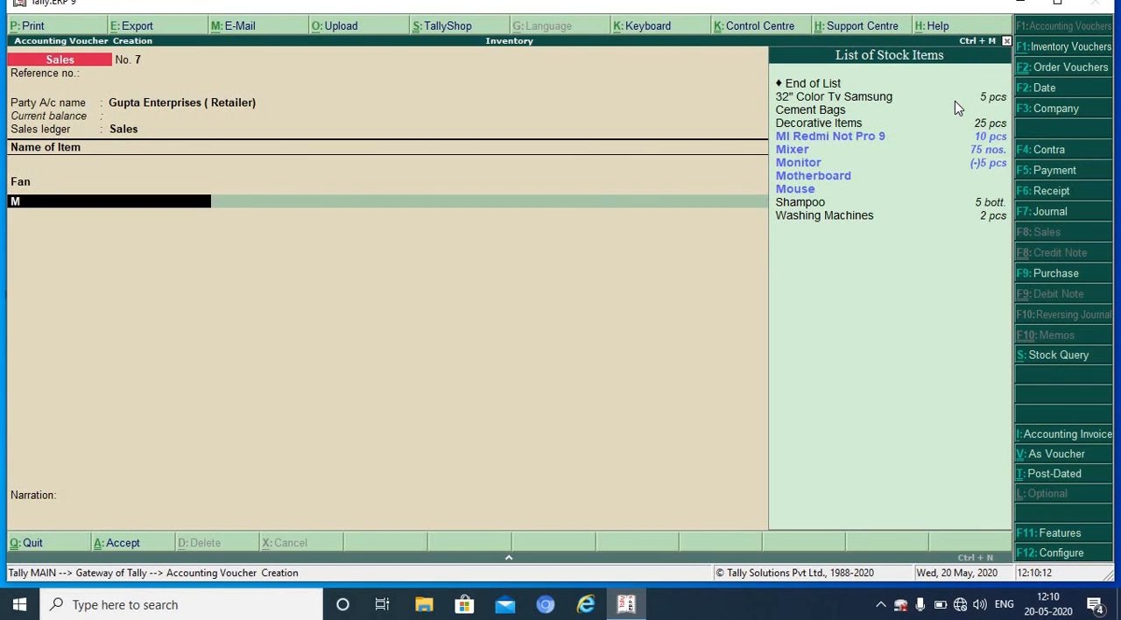
pyautogui.write('ix')
pyautogui.press('Return')
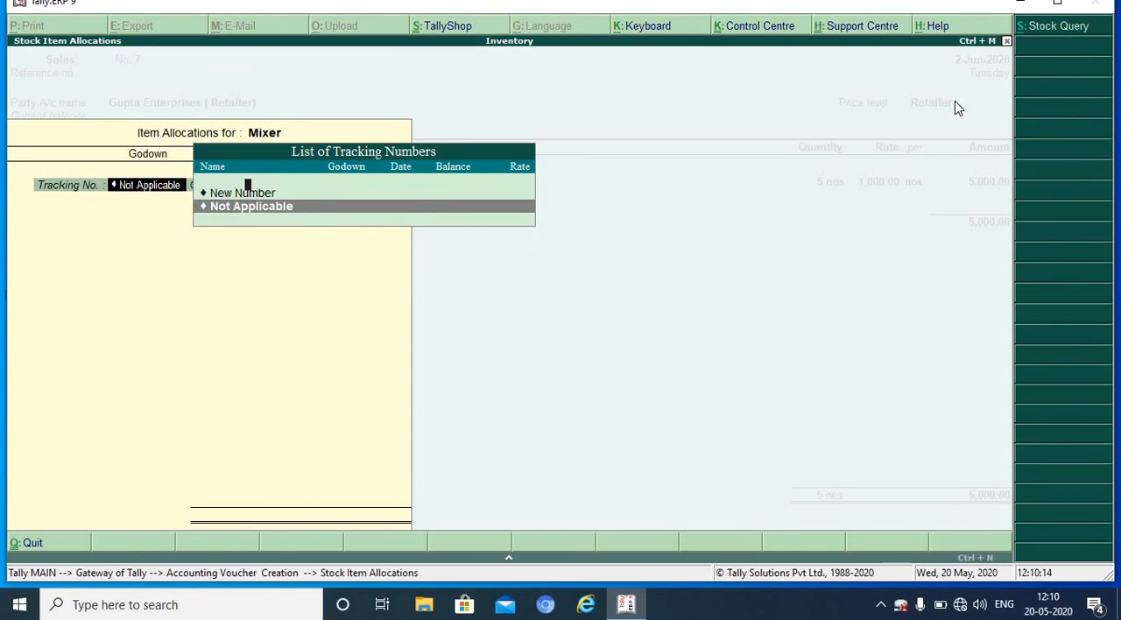
pyautogui.press('Return')
pyautogui.press('Return')
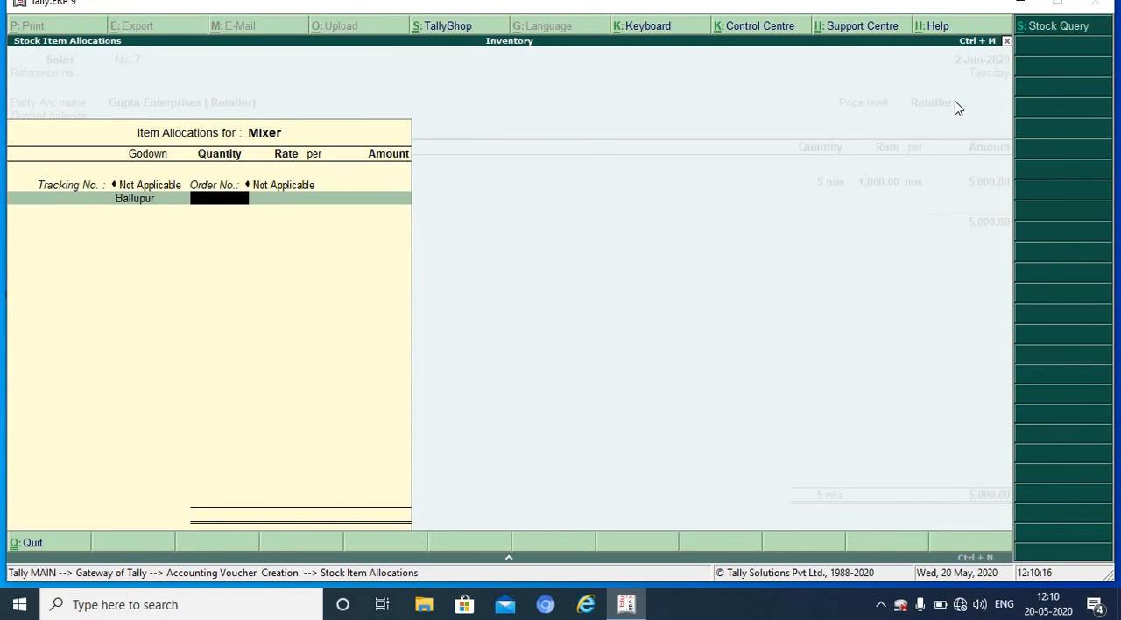
pyautogui.write('40')
pyautogui.press('Return')
pyautogui.press('Return')
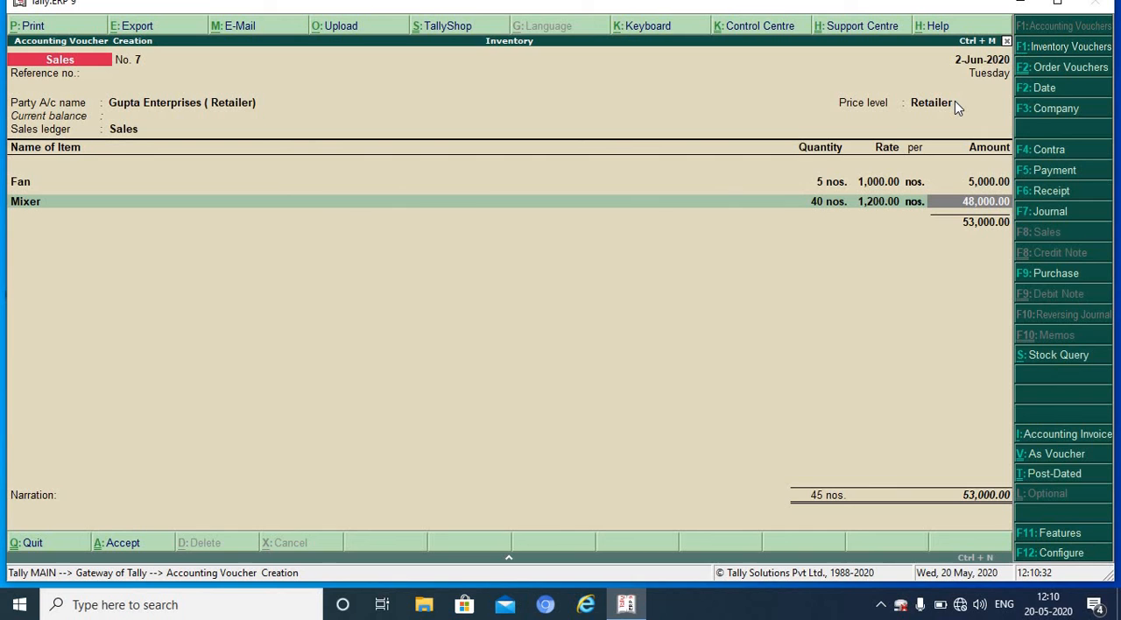
# Step: Reopen the Mixer item allocation and set its quantity to 15 nos., keeping the Ballupur godown
pyautogui.press('BackSpace')
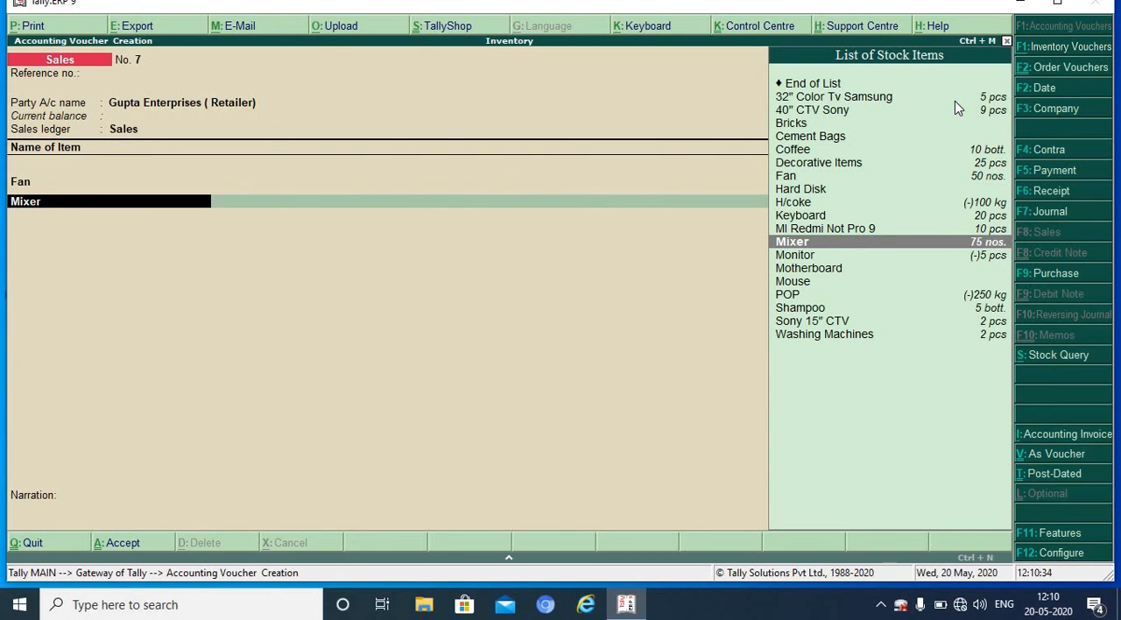
pyautogui.press('BackSpace')
pyautogui.press('Return')
pyautogui.press('Return')
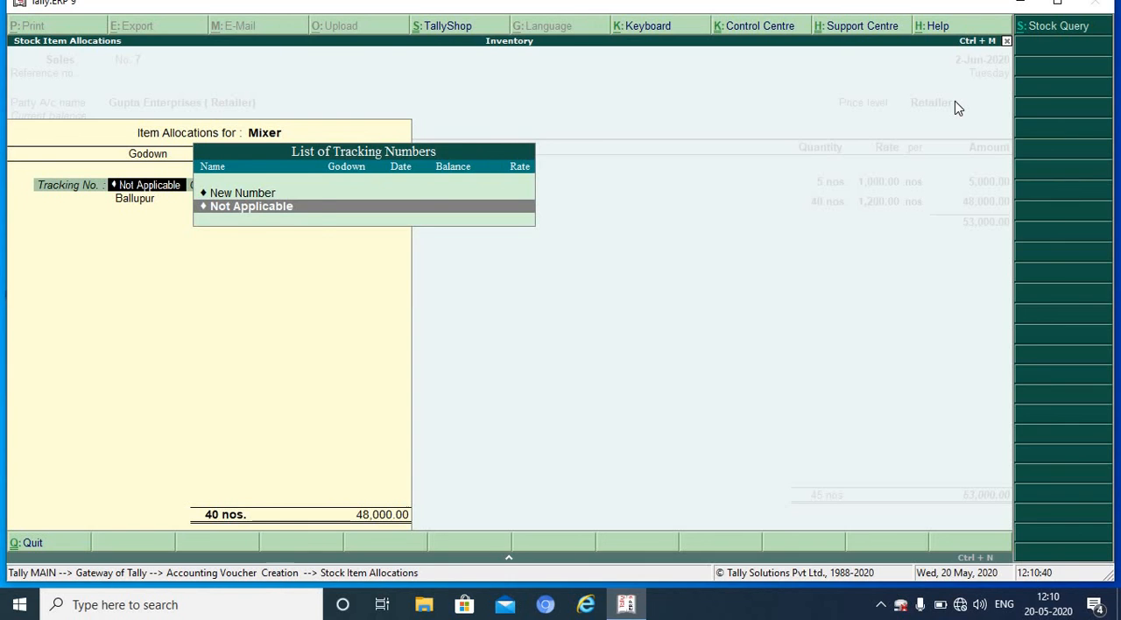
pyautogui.press('Return')
pyautogui.press('Return')
pyautogui.press('Return')
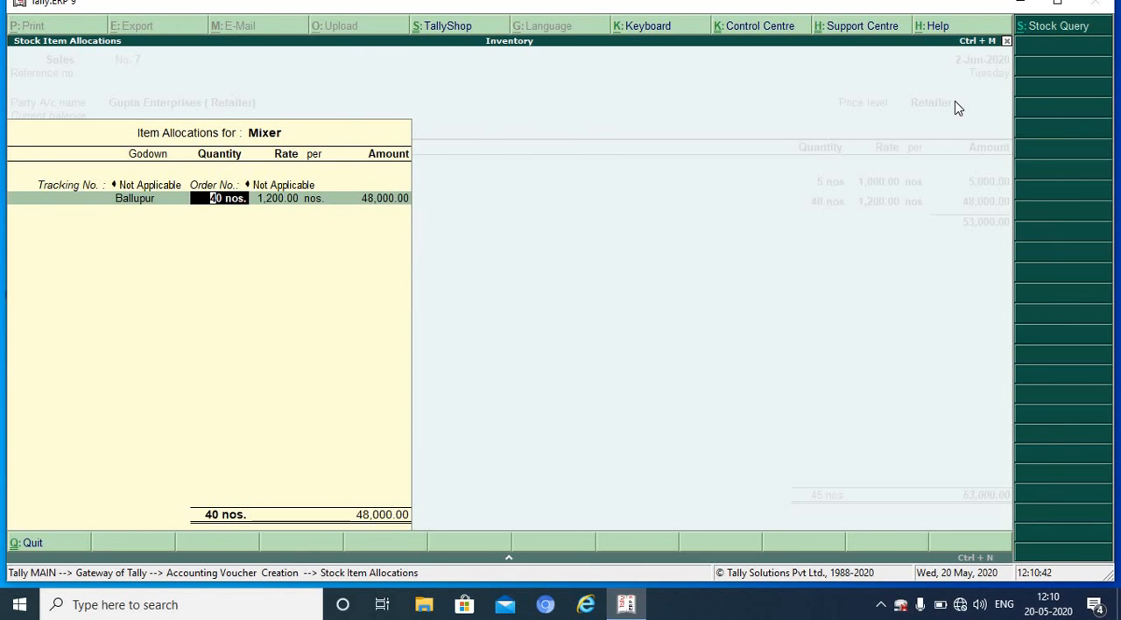
pyautogui.write('15')
pyautogui.press('Return')
pyautogui.press('Return')
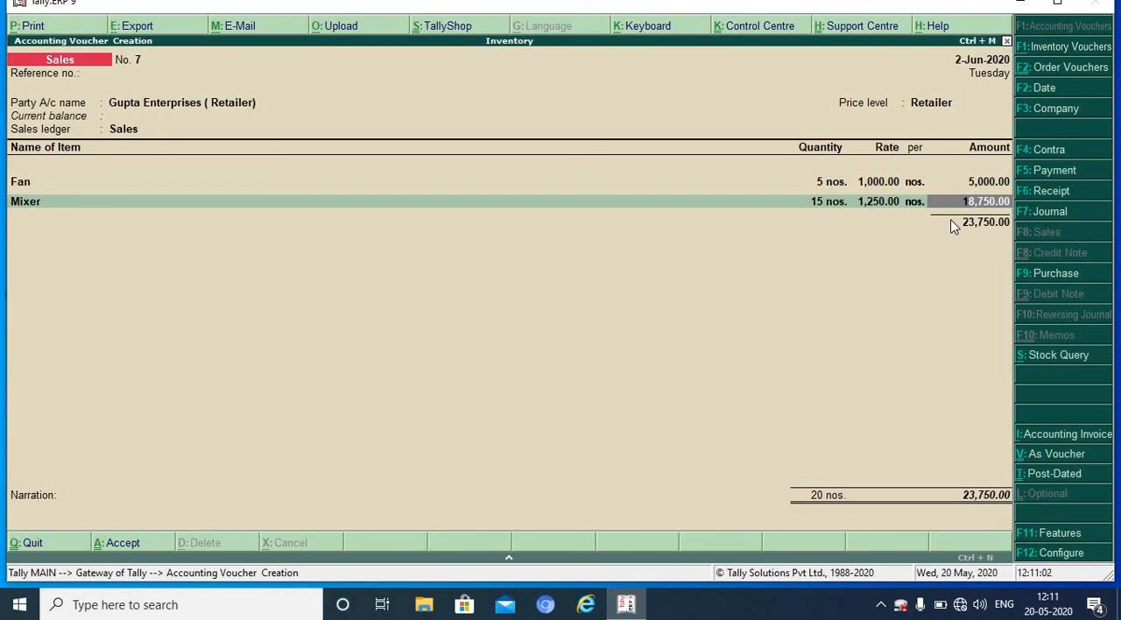
pyautogui.press('Return')
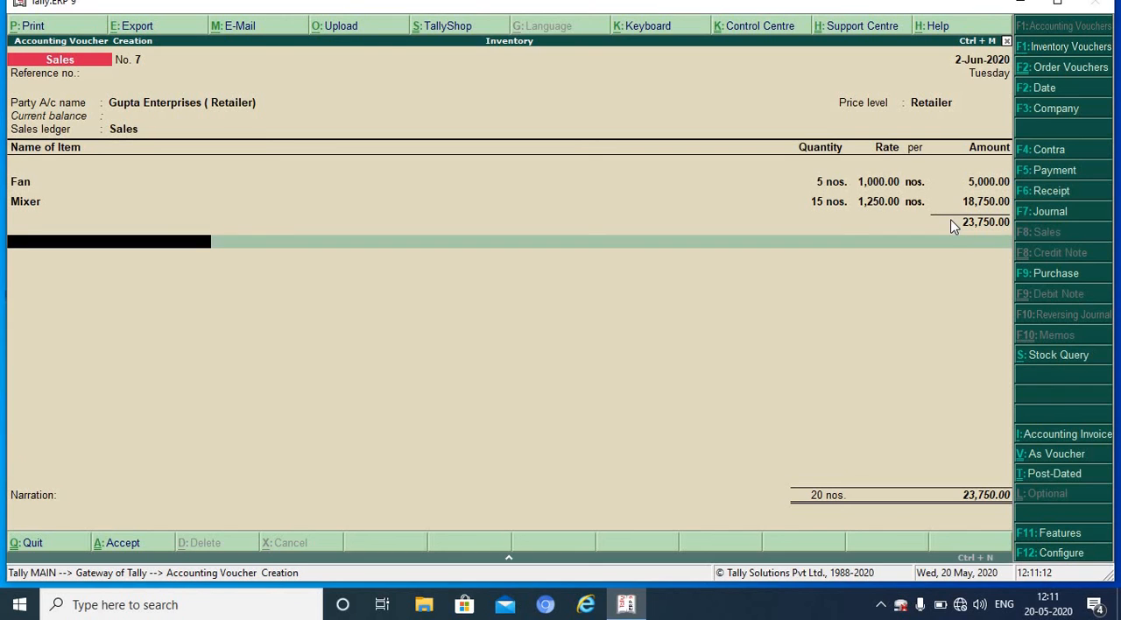
# Step: End the item list, leave the narration empty and save the Gupta Enterprises (Retailer) sales invoice
pyautogui.press('Return')
pyautogui.press('Return')
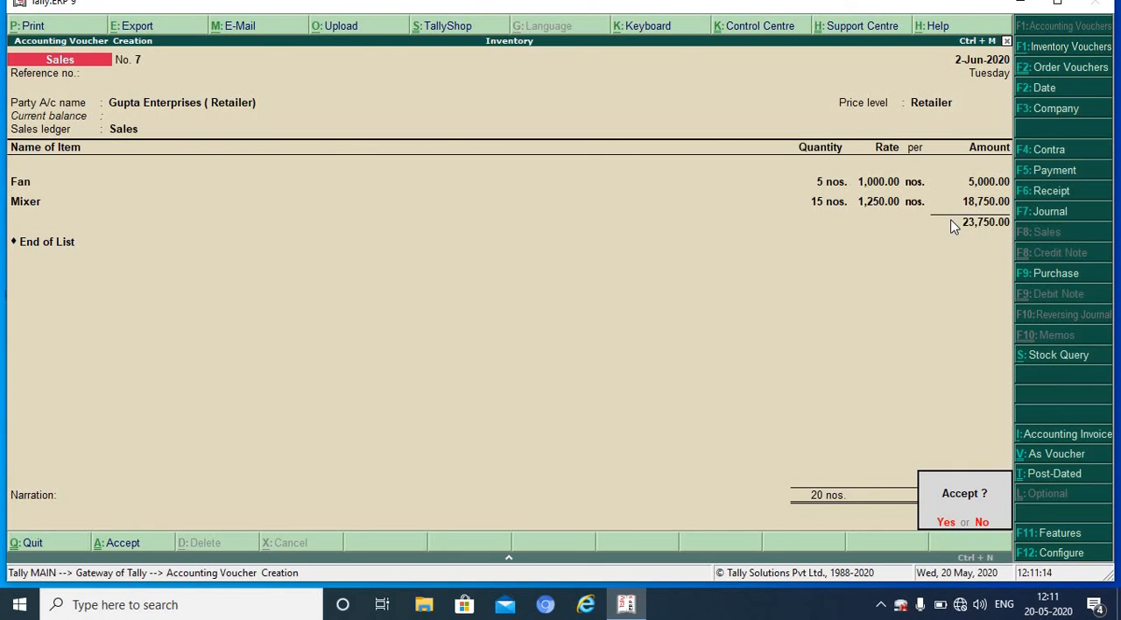
pyautogui.press('Return')
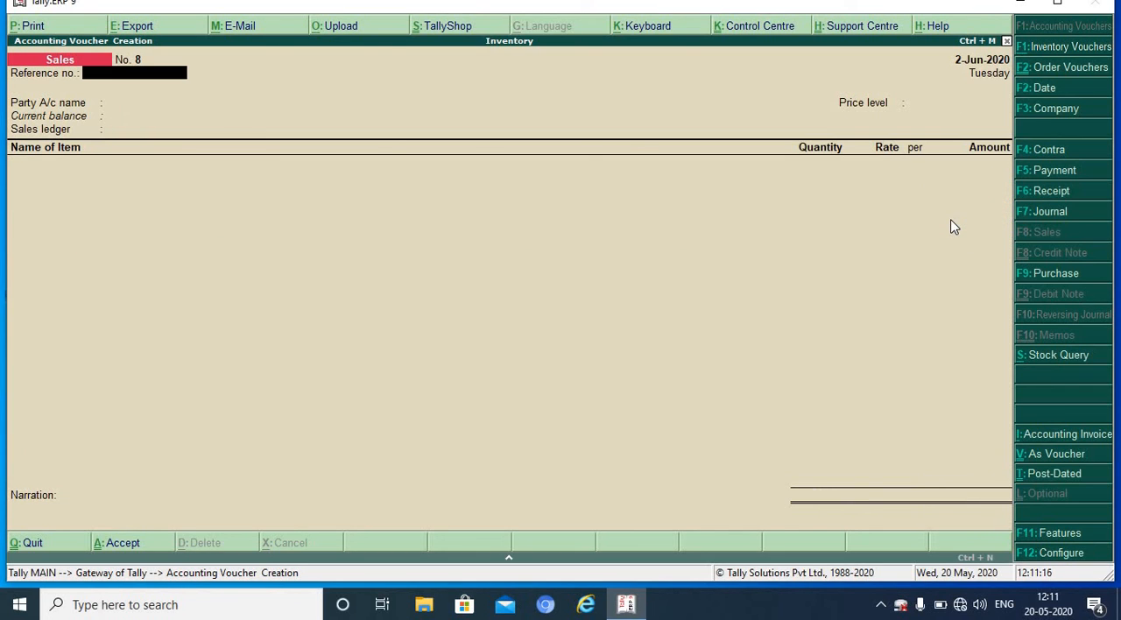